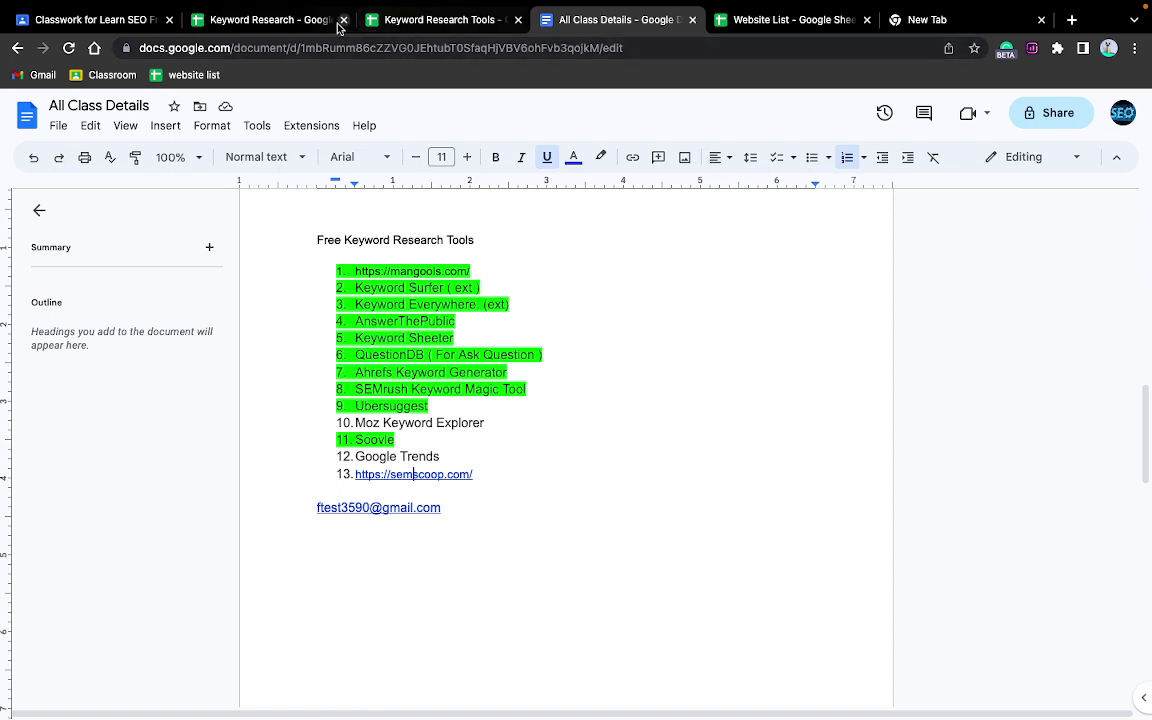
# Switch to the Keyword Research spreadsheet and open Sheet1 with the Keyword, KD, Search Volume and Comment columns.
pyautogui.click(390, 26)
pyautogui.click(266, 20)
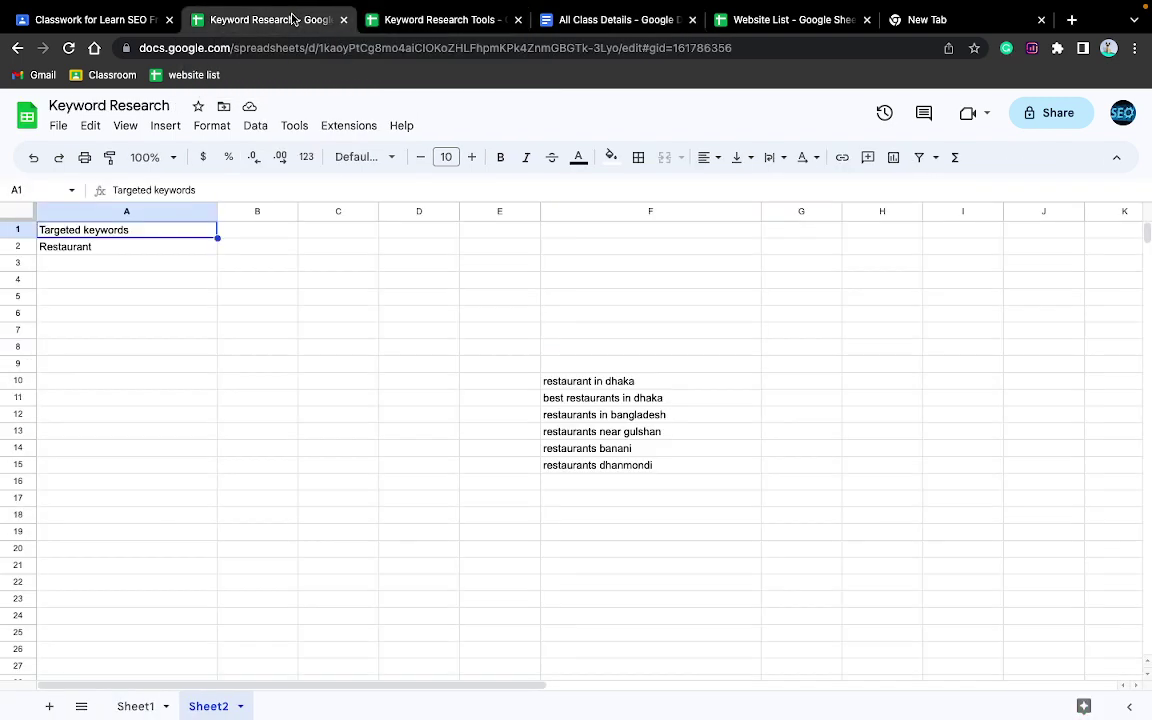
pyautogui.click(140, 706)
pyautogui.scroll(-1, 237, 452)
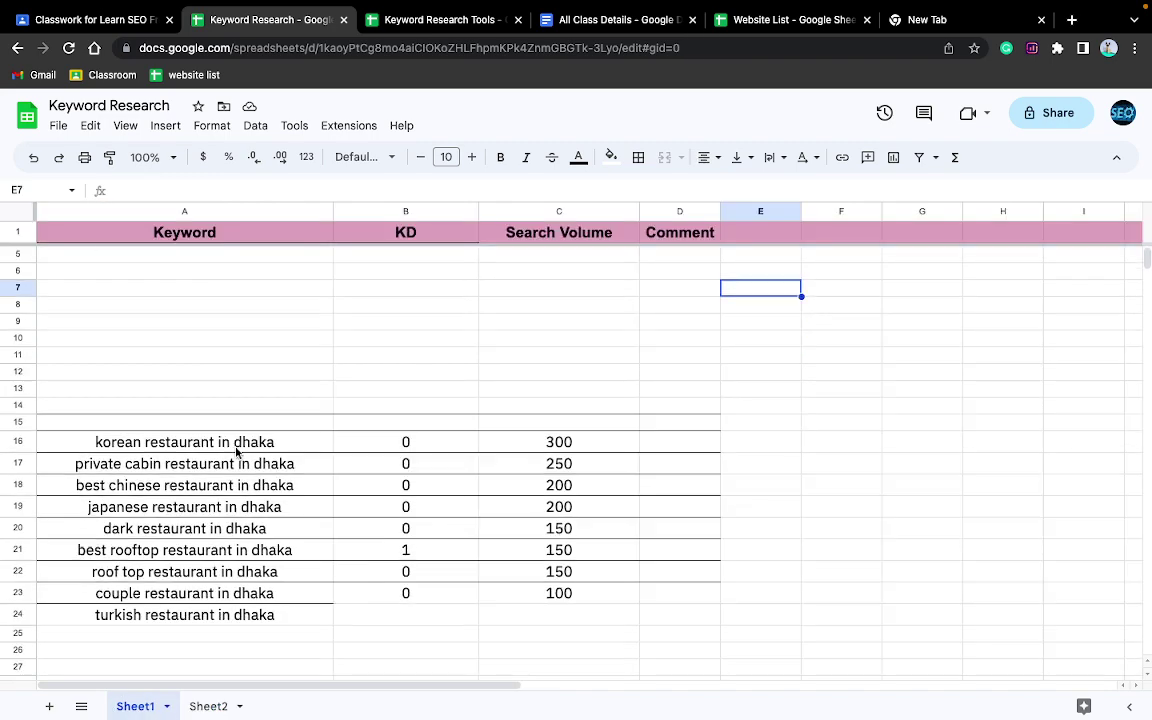
pyautogui.scroll(1, 237, 452)
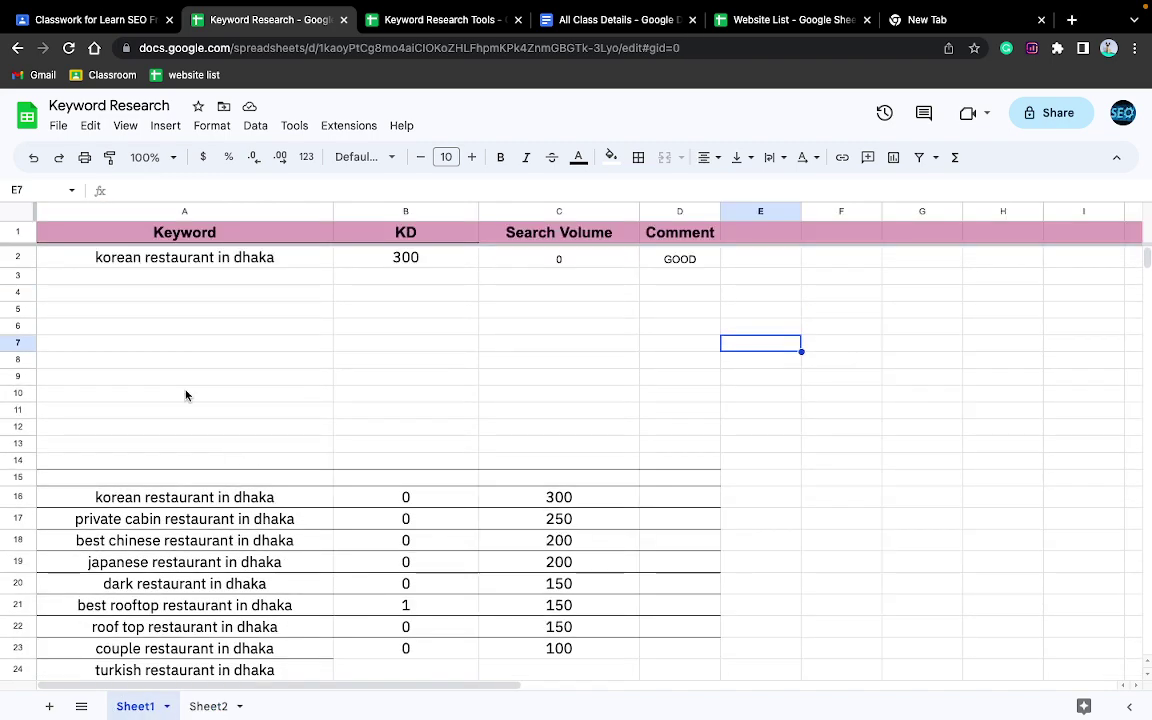
# Clear all old keyword entries below the header row in cells A2:E26.
pyautogui.click(62, 257)
pyautogui.scroll(-1, 710, 660)
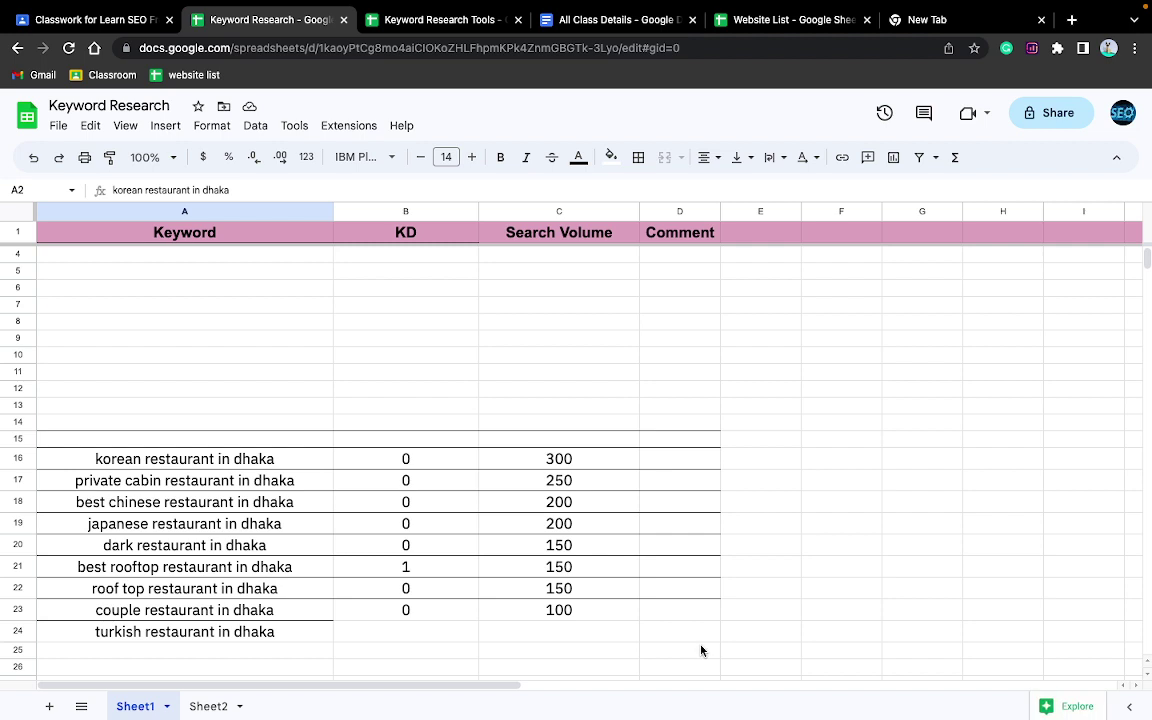
pyautogui.keyDown('shift'); pyautogui.click(796, 618); pyautogui.keyUp('shift')
pyautogui.keyDown('shift'); pyautogui.click(728, 666); pyautogui.keyUp('shift')
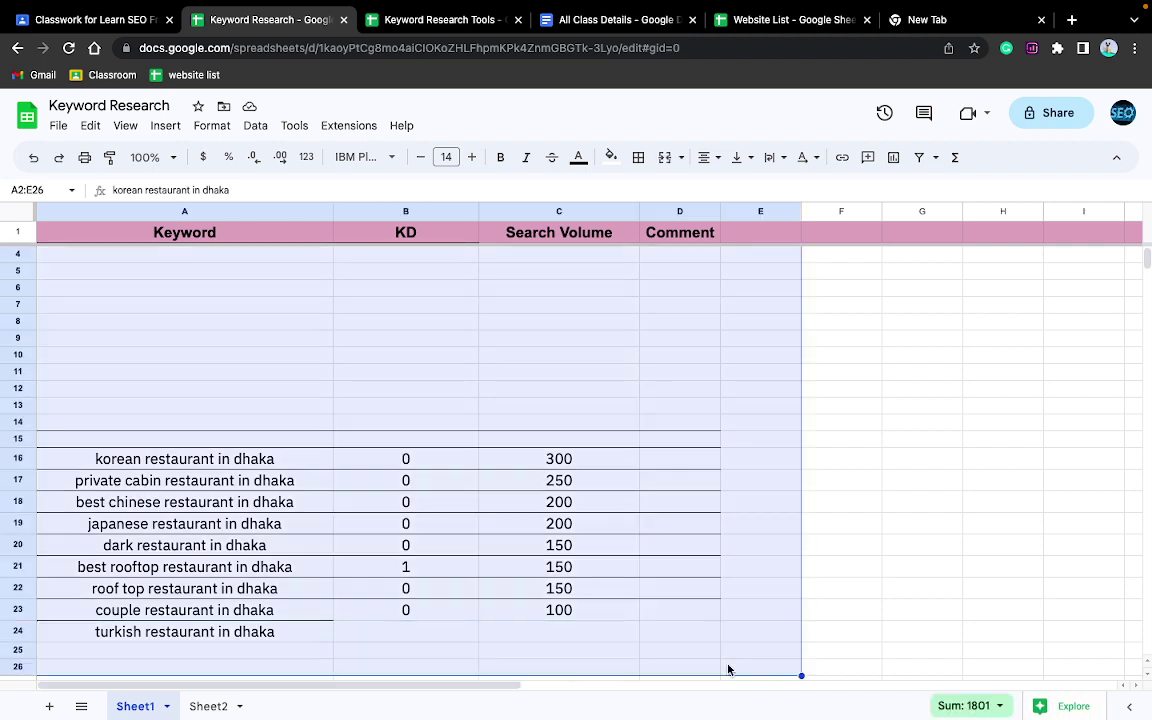
pyautogui.press('Delete')
pyautogui.click(1028, 540)
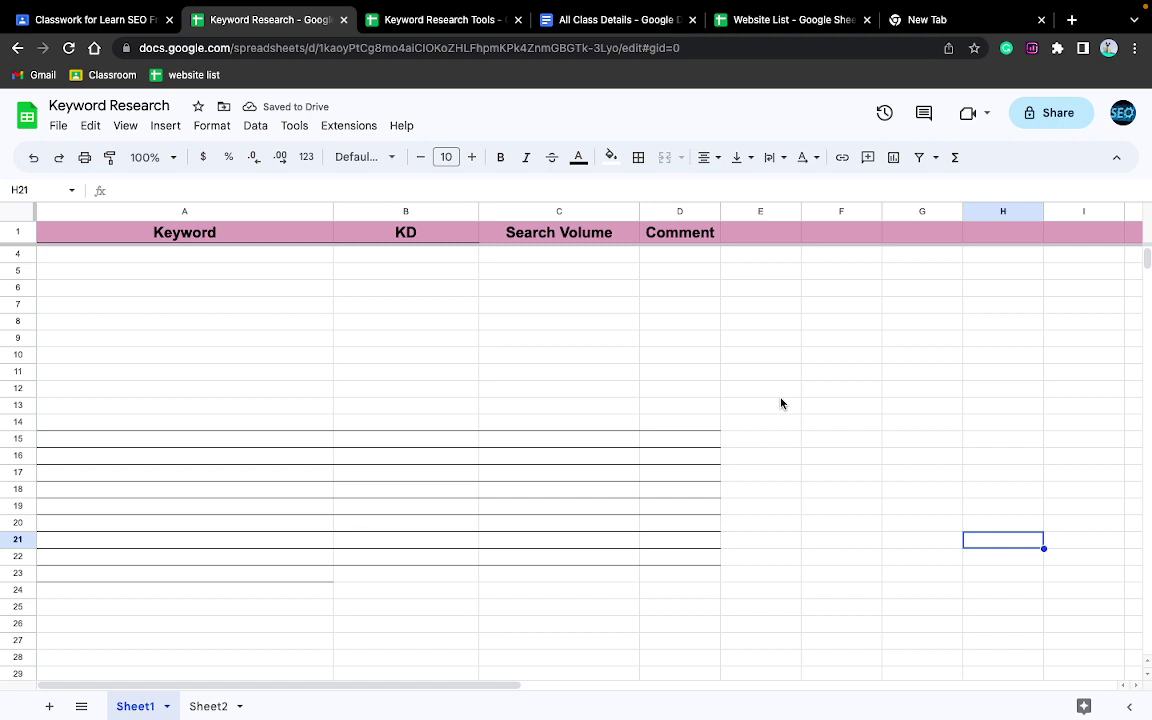
# Note the search volume criterion by entering "sv" in cell F11 and 100 in cell G11.
pyautogui.click(840, 375)
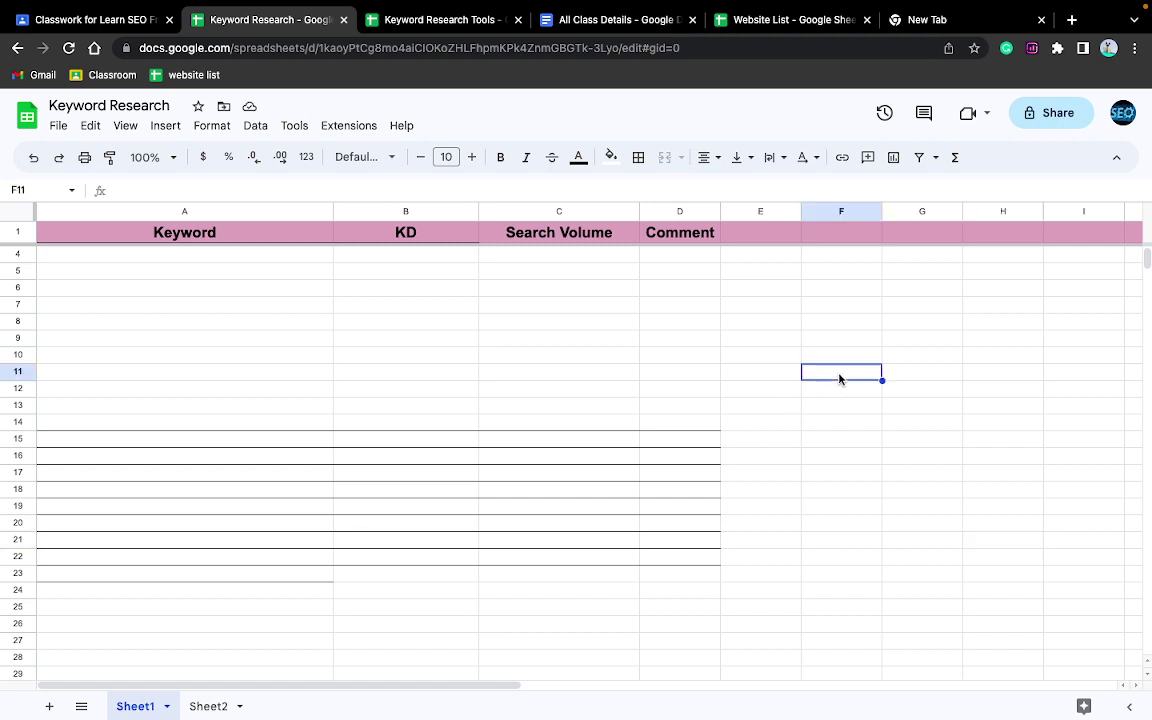
pyautogui.write('sv')
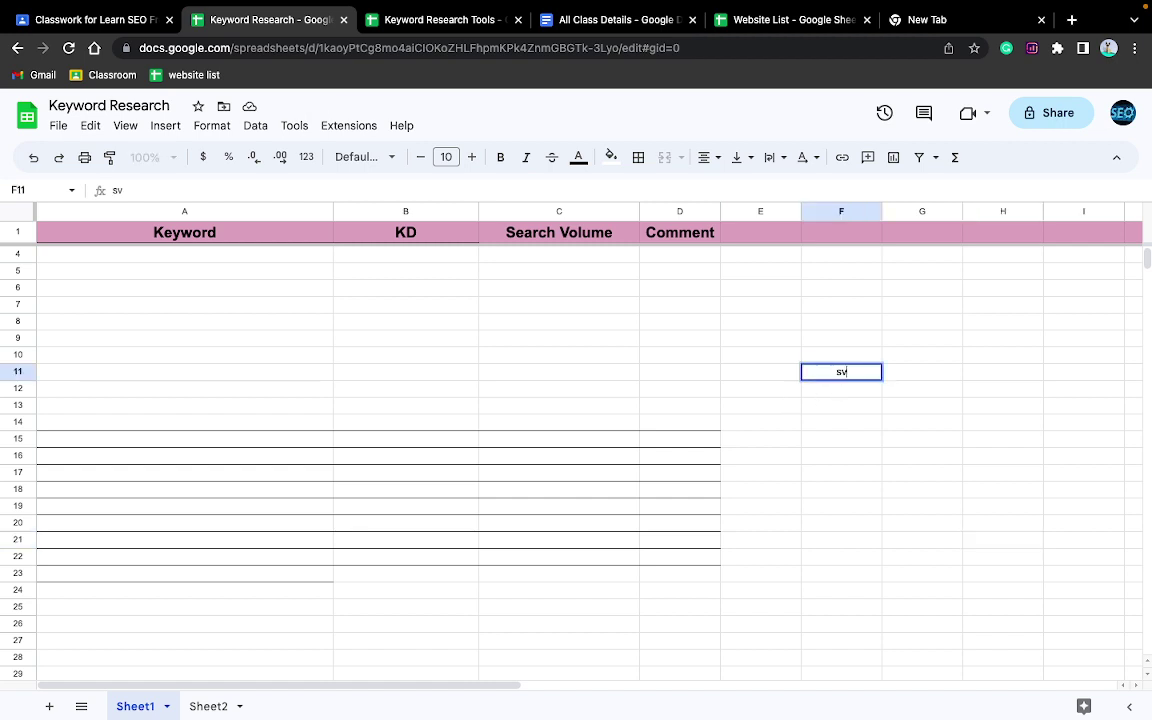
pyautogui.click(896, 377)
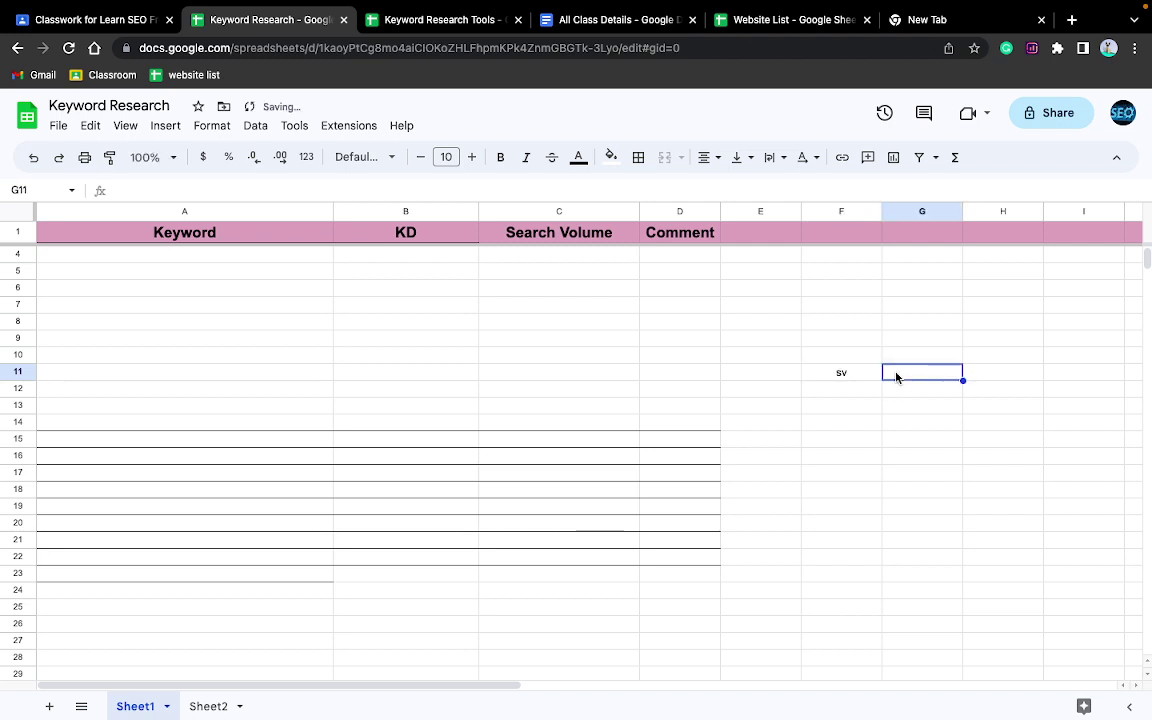
pyautogui.write('1000')
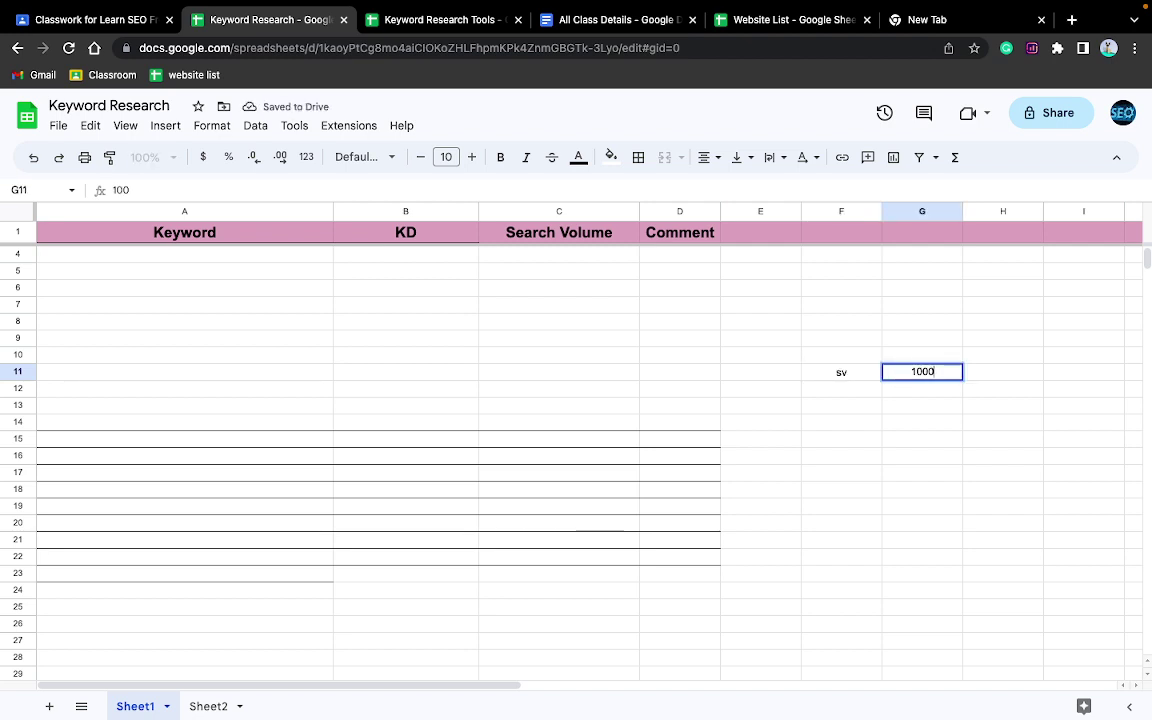
pyautogui.press('BackSpace')
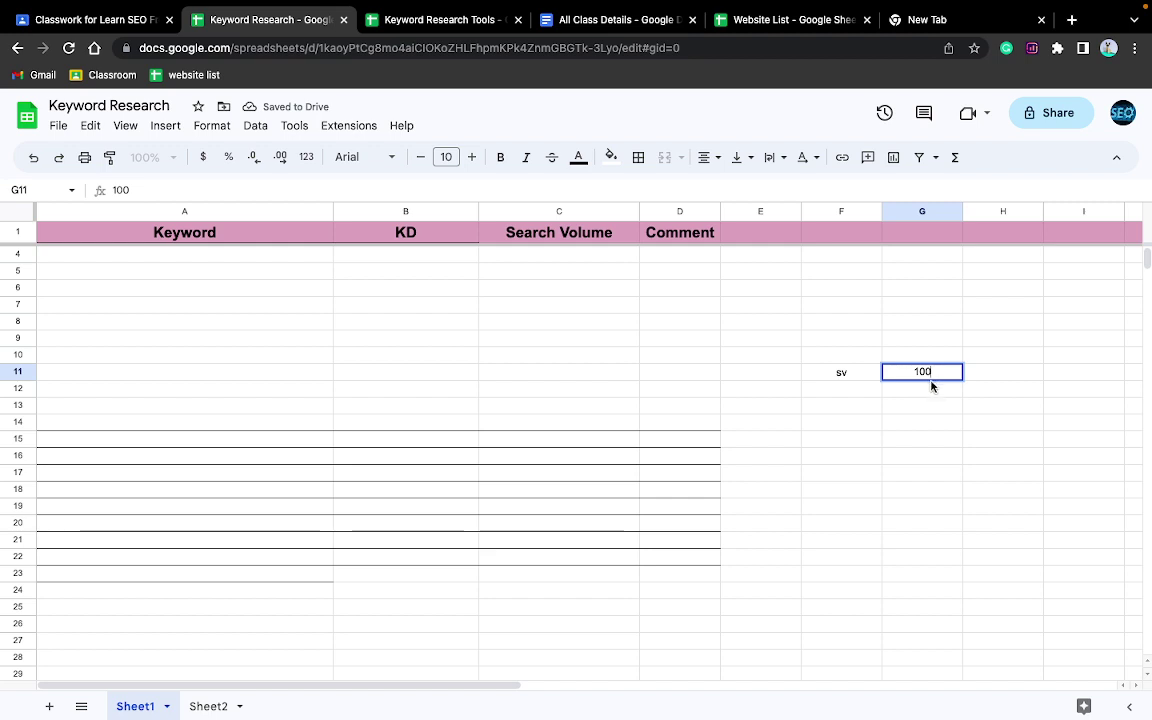
# Note the keyword difficulty criterion by entering "kd" in cell F12 and "less the 30" in cell G12.
pyautogui.click(834, 396)
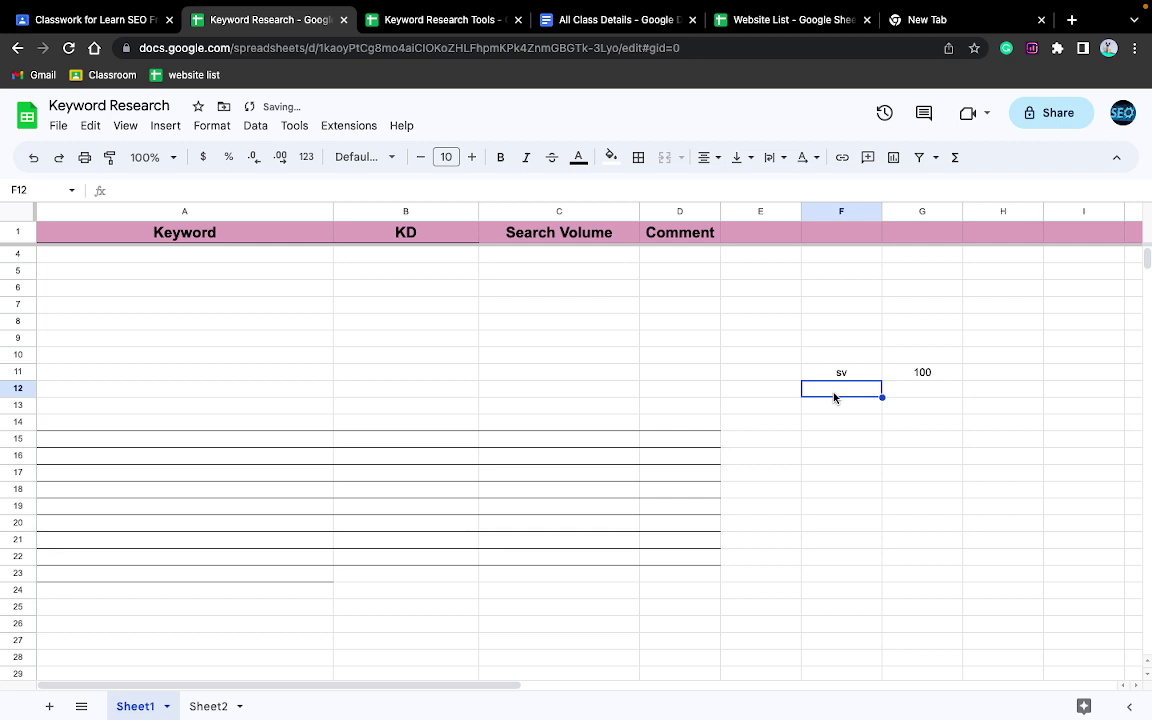
pyautogui.write('kd')
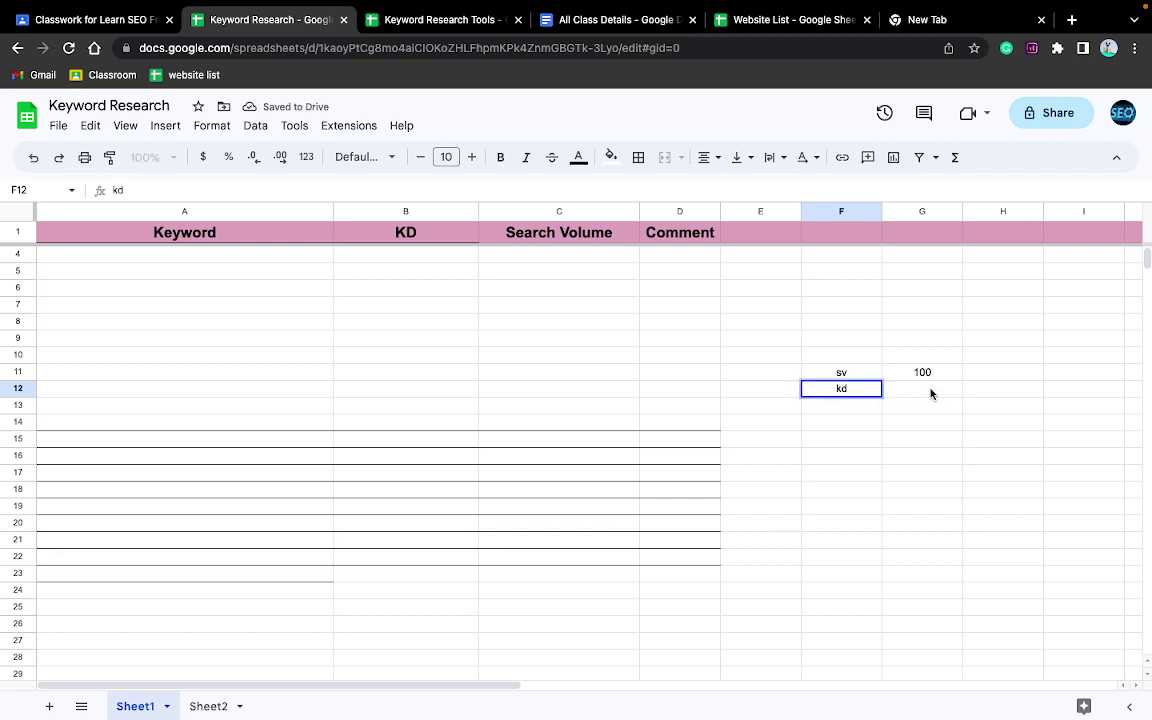
pyautogui.click(928, 391)
pyautogui.write('les')
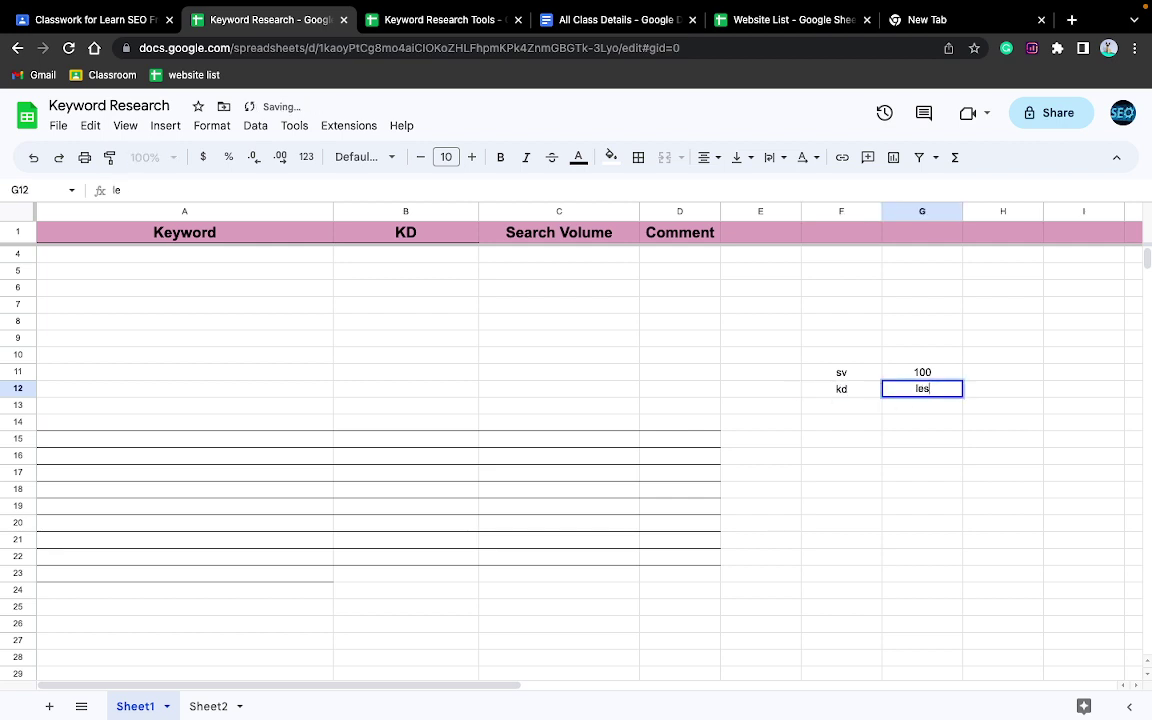
pyautogui.write('s the 30')
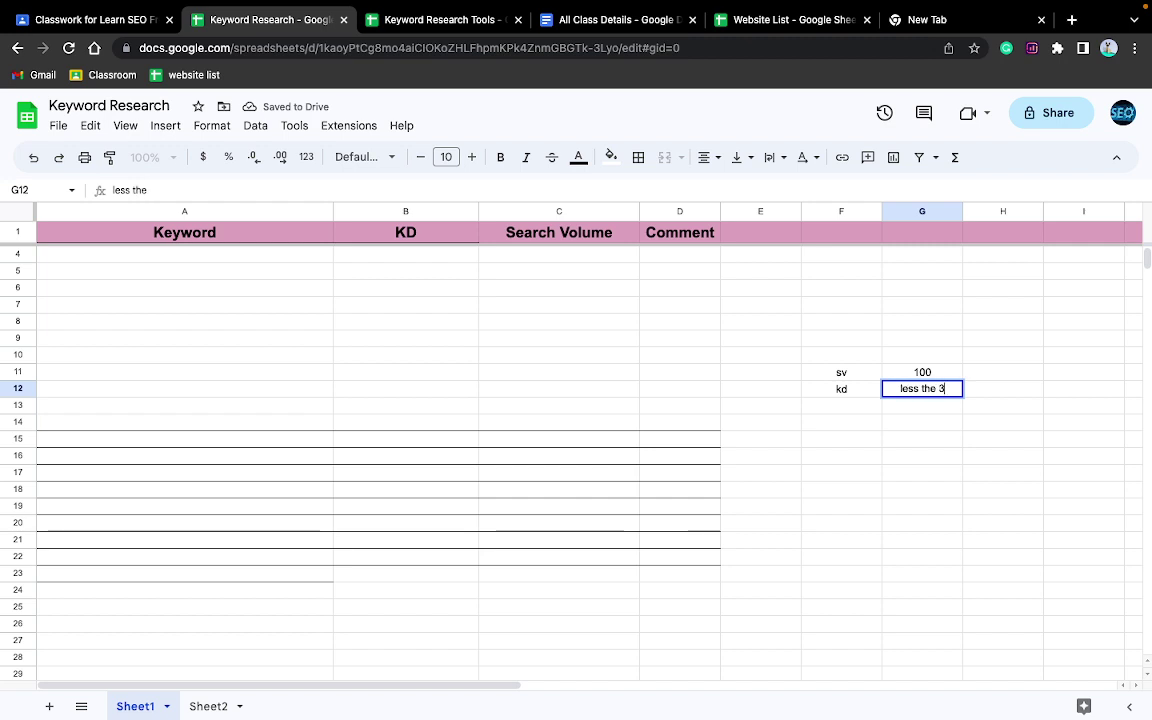
pyautogui.click(966, 406)
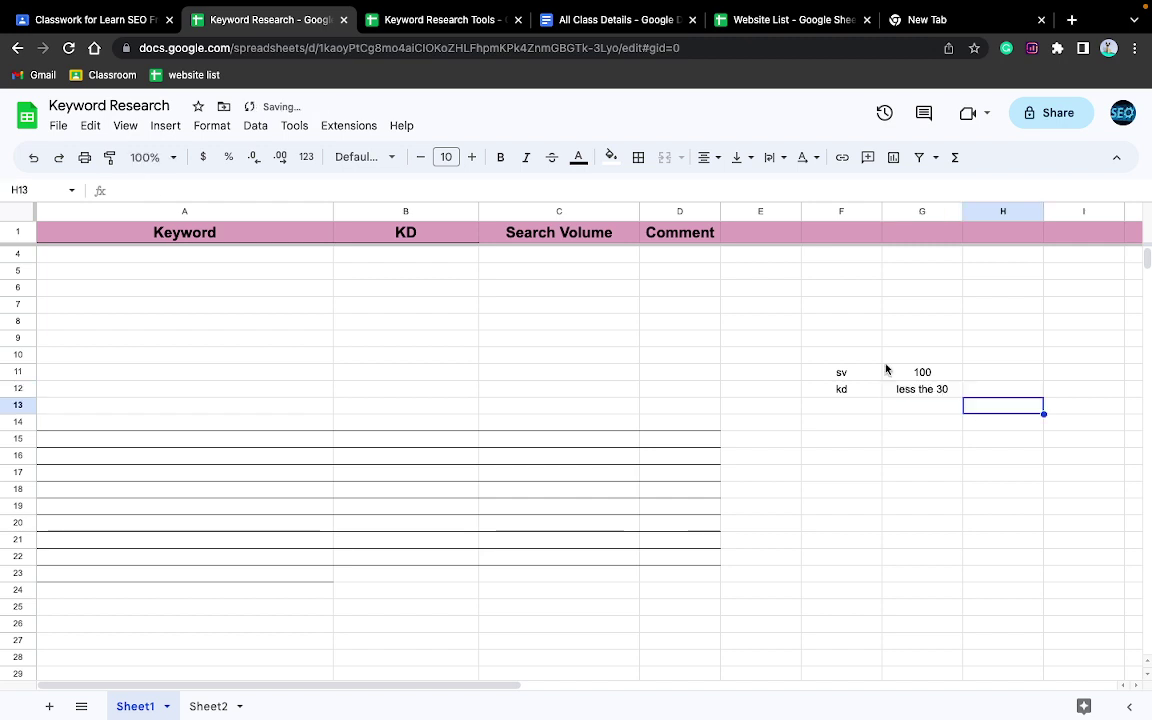
pyautogui.click(940, 372)
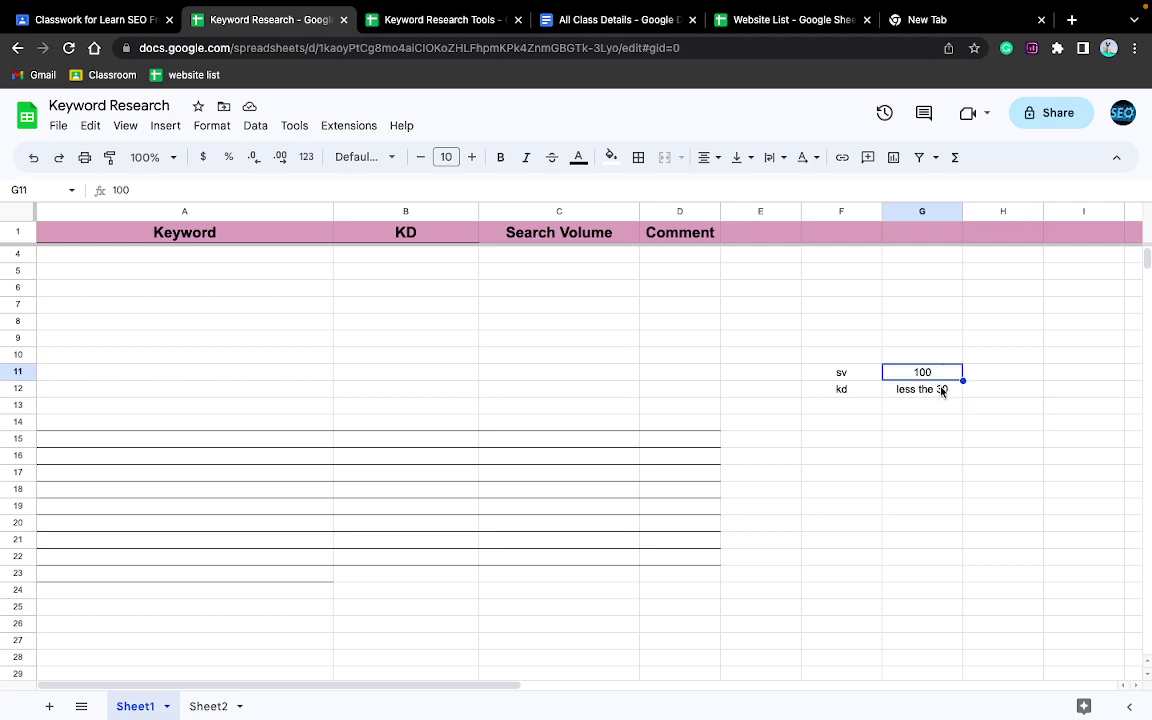
pyautogui.click(941, 390)
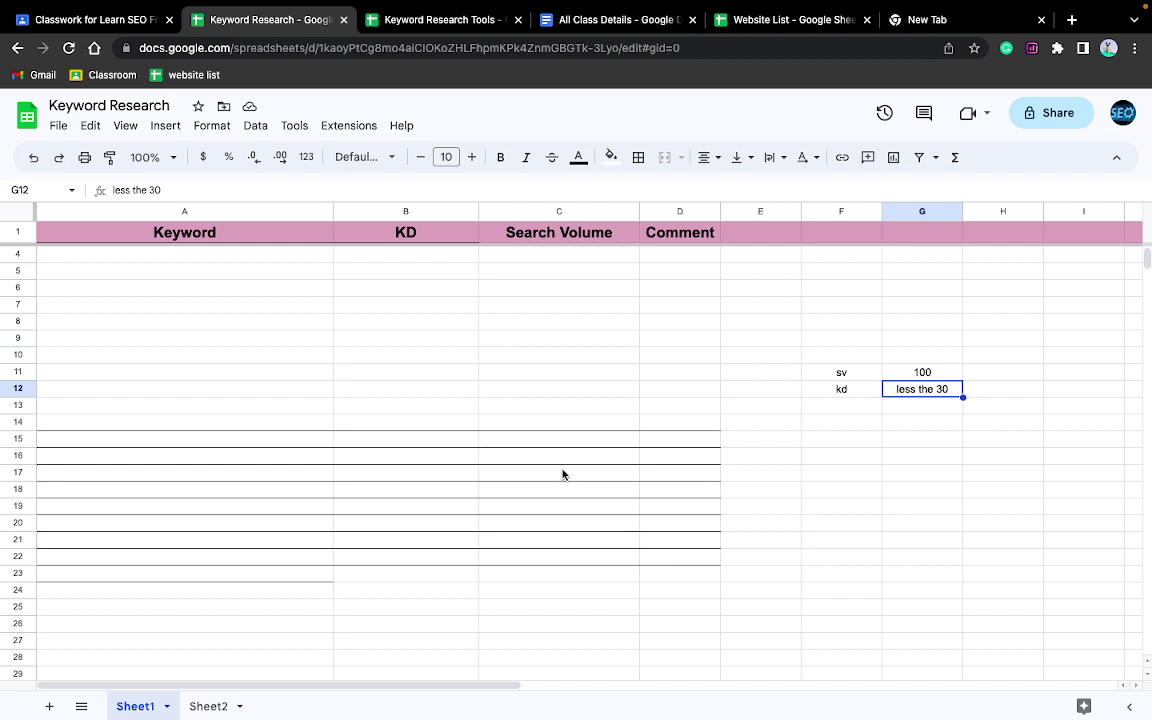
pyautogui.scroll(1, 676, 555)
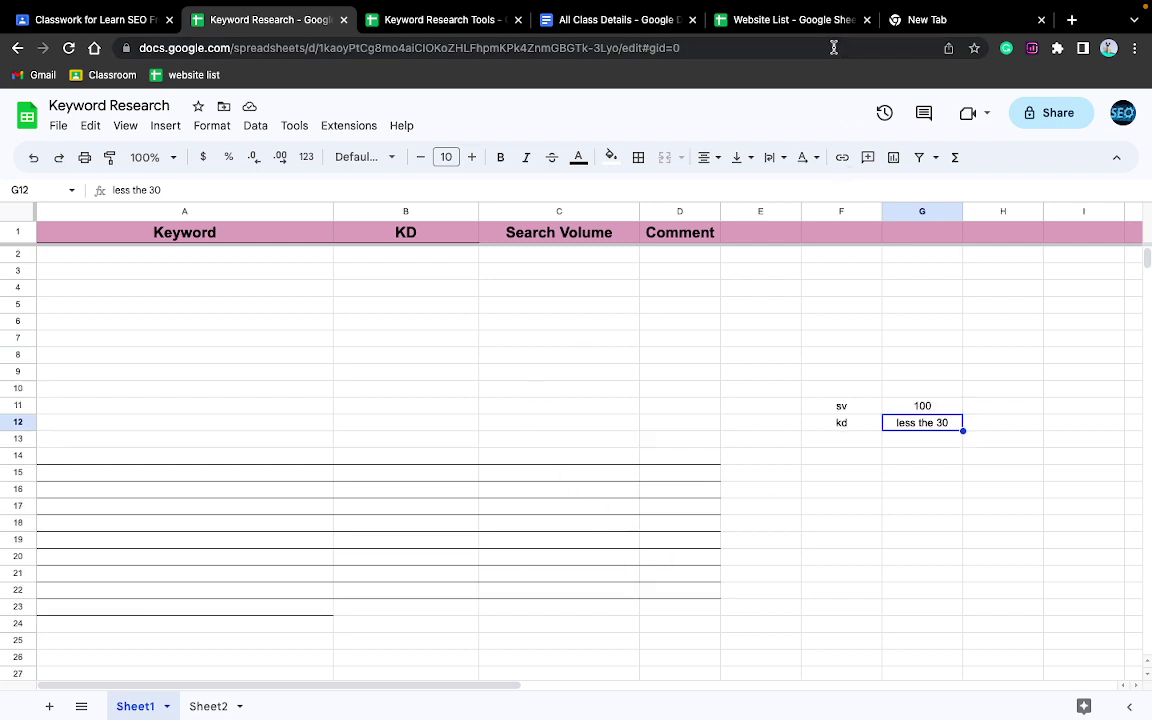
pyautogui.click(790, 20)
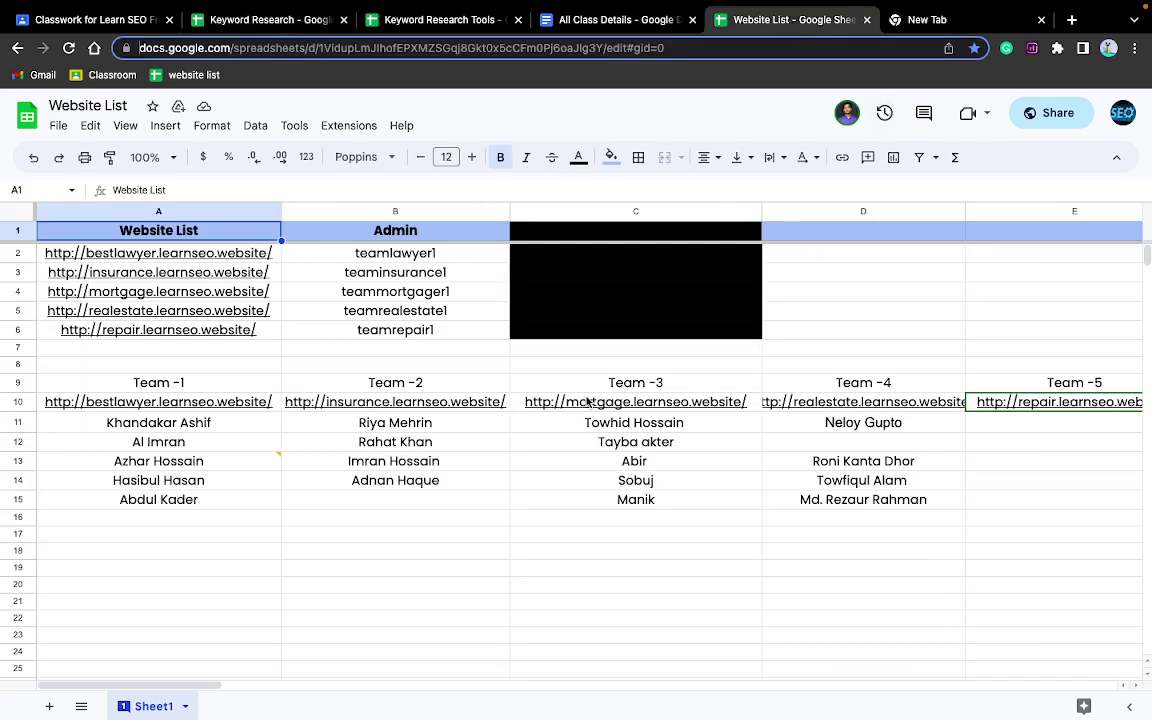
pyautogui.hscroll(5, 590, 402)
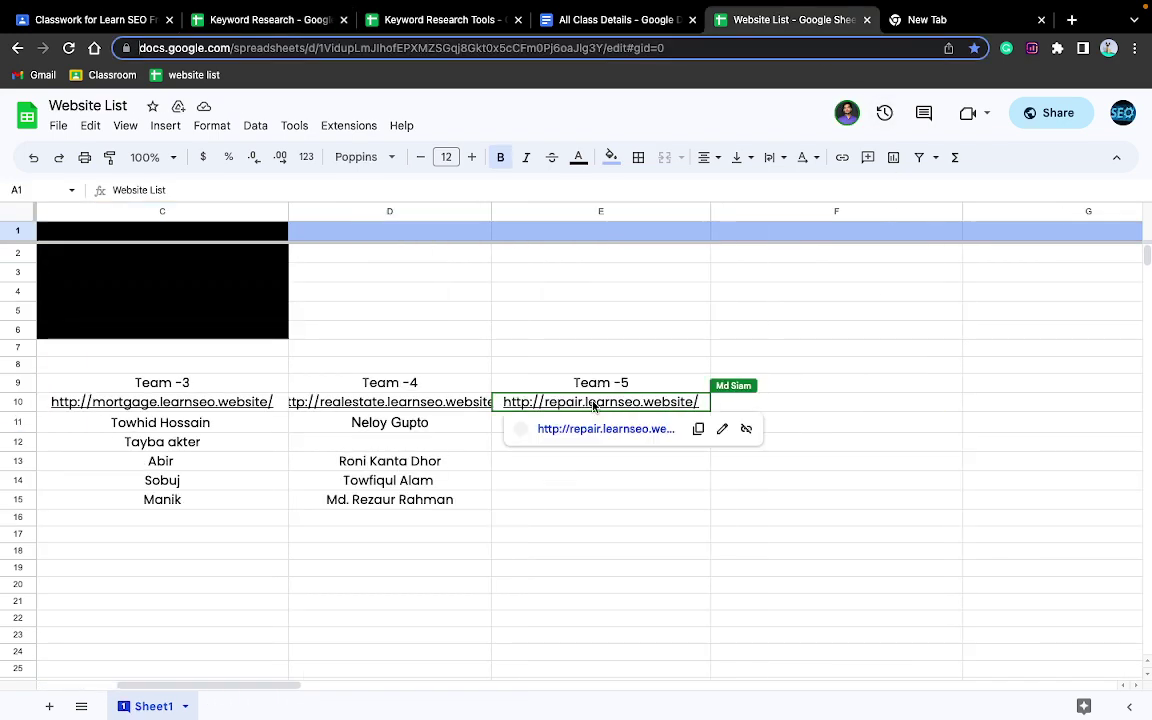
pyautogui.click(593, 404)
pyautogui.click(606, 430)
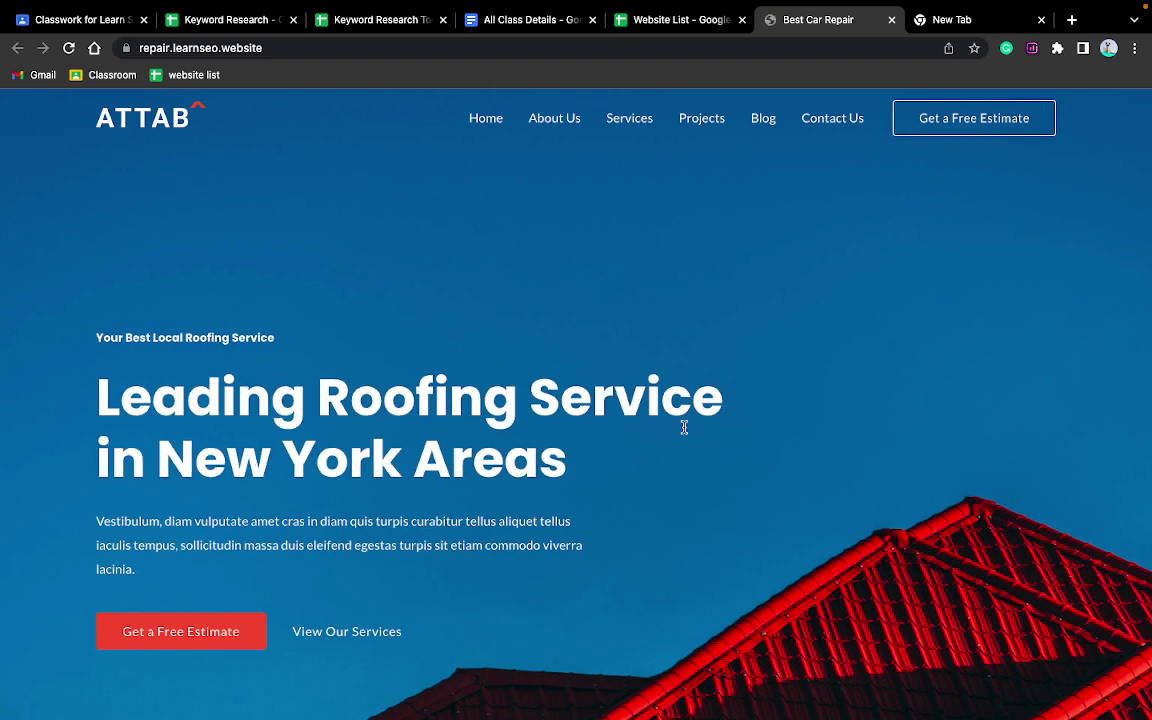
# Examine the site's home page, from the hero heading to the estimate form, to identify its niche and location.
pyautogui.scroll(-10, 610, 463)
pyautogui.scroll(-10, 610, 463)
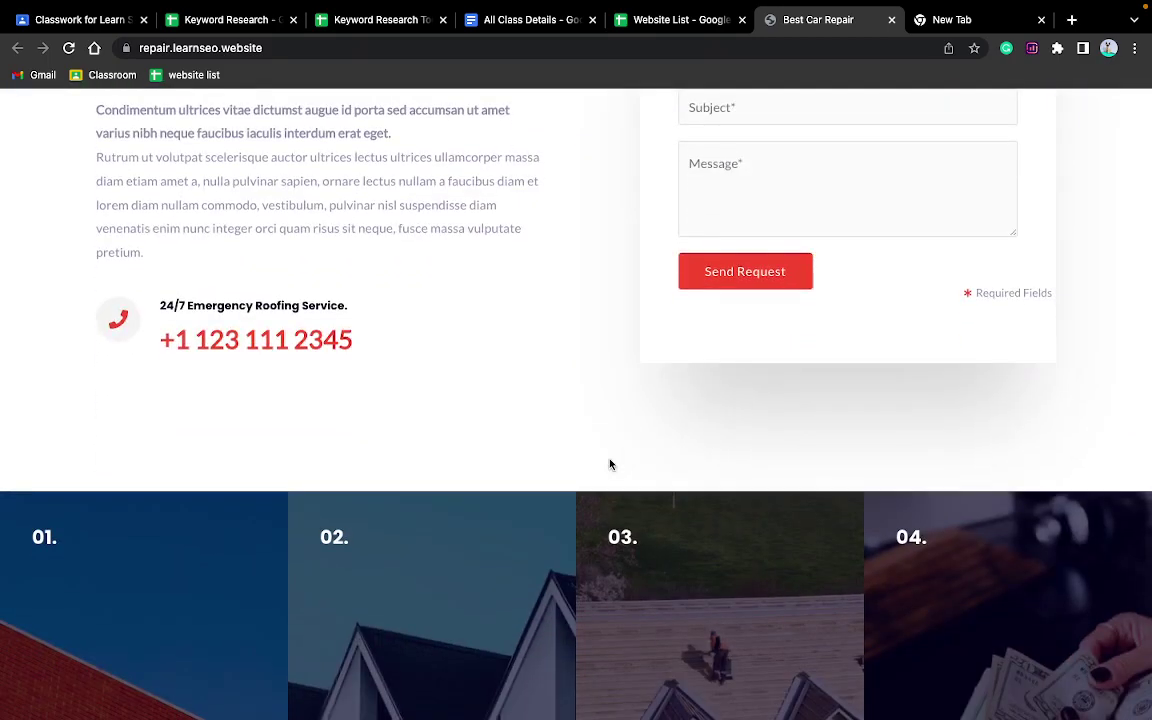
pyautogui.scroll(15, 610, 463)
pyautogui.scroll(3, 610, 463)
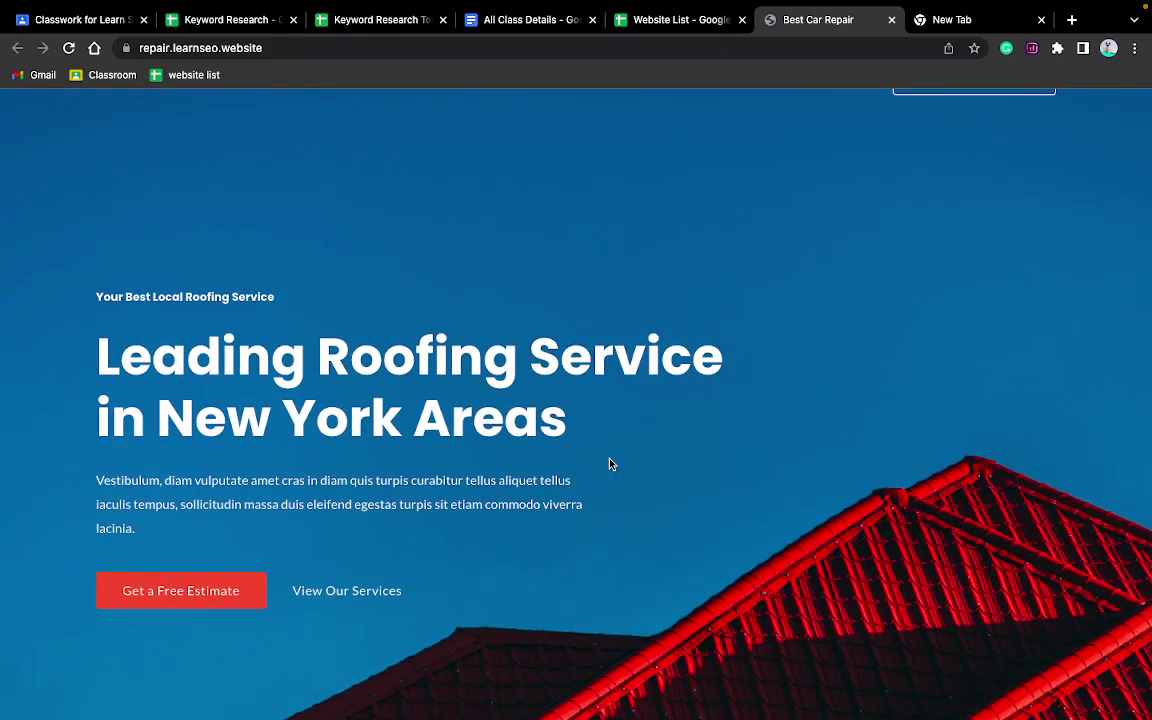
pyautogui.scroll(-2, 681, 507)
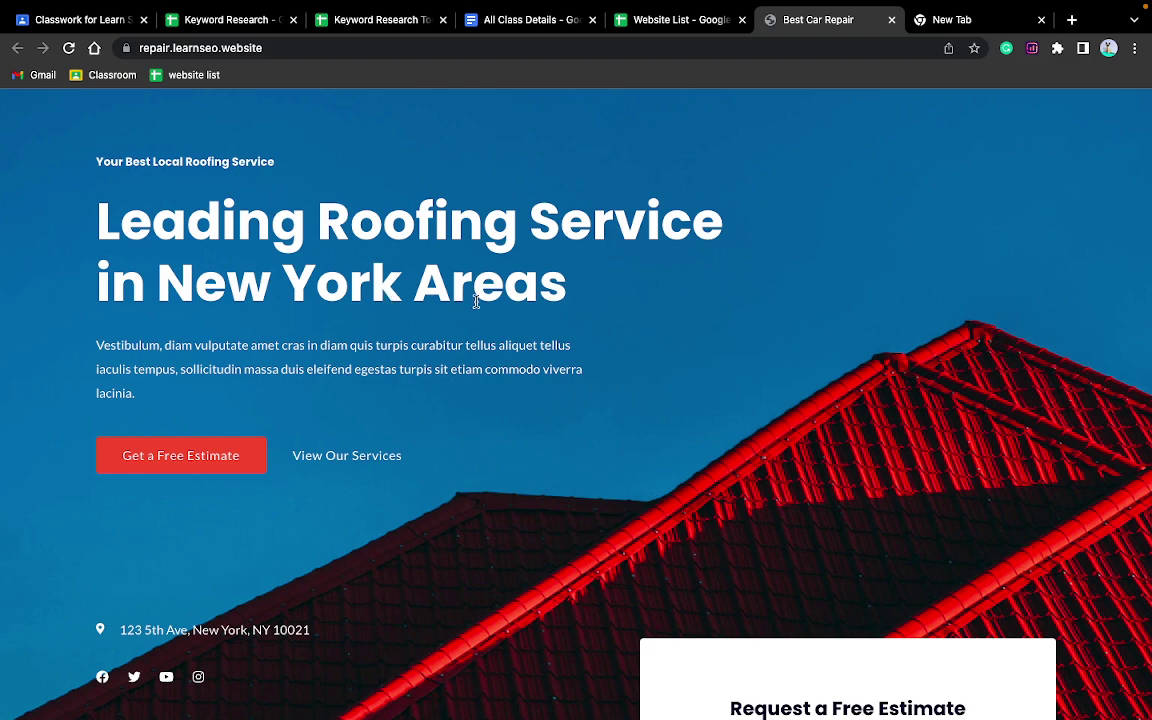
pyautogui.scroll(-1, 512, 362)
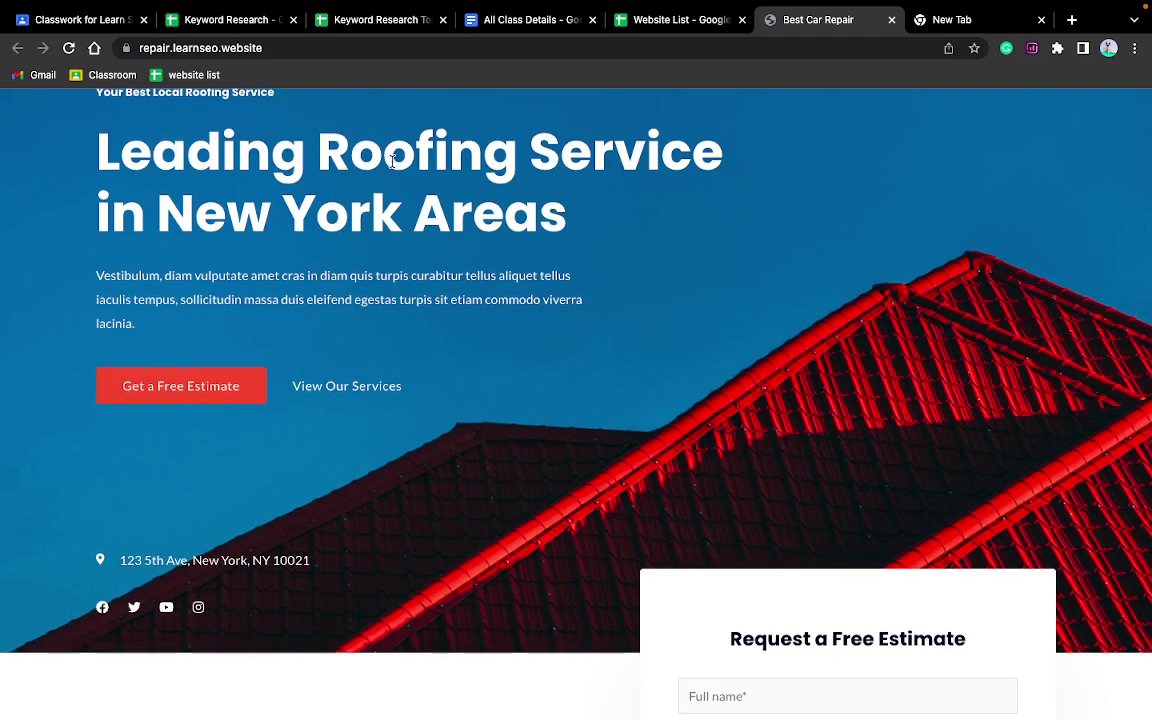
pyautogui.scroll(-1, 694, 342)
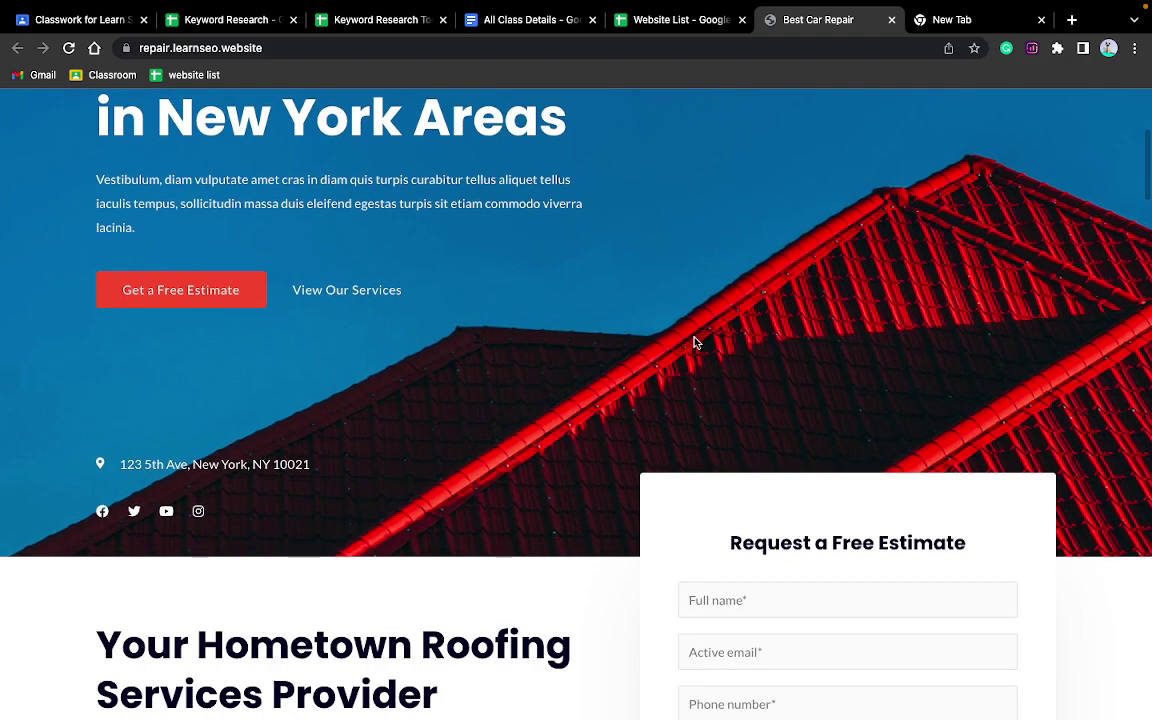
pyautogui.scroll(-2, 694, 342)
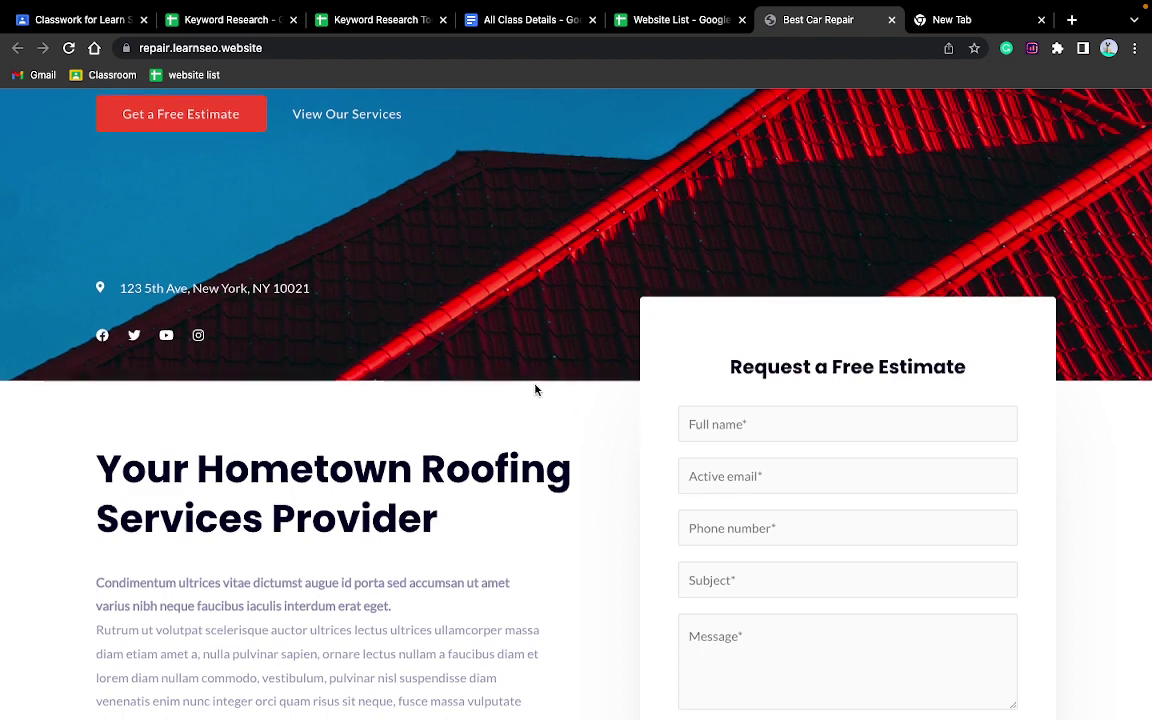
pyautogui.scroll(-2, 535, 388)
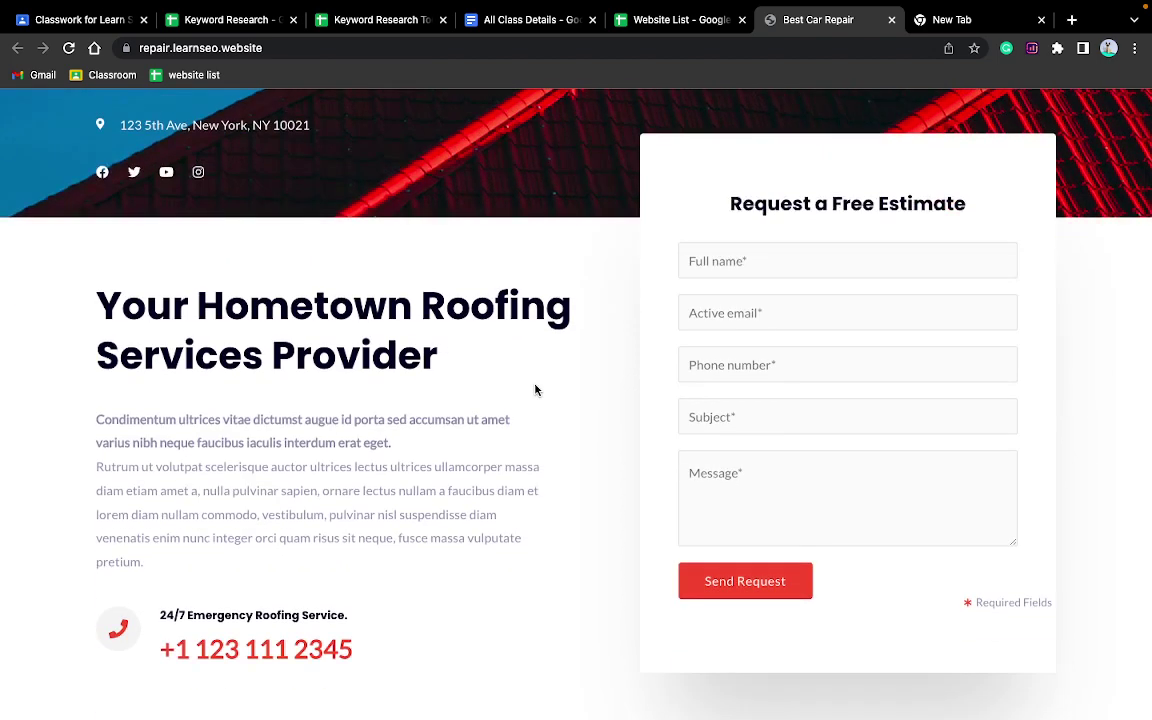
pyautogui.scroll(-1, 427, 455)
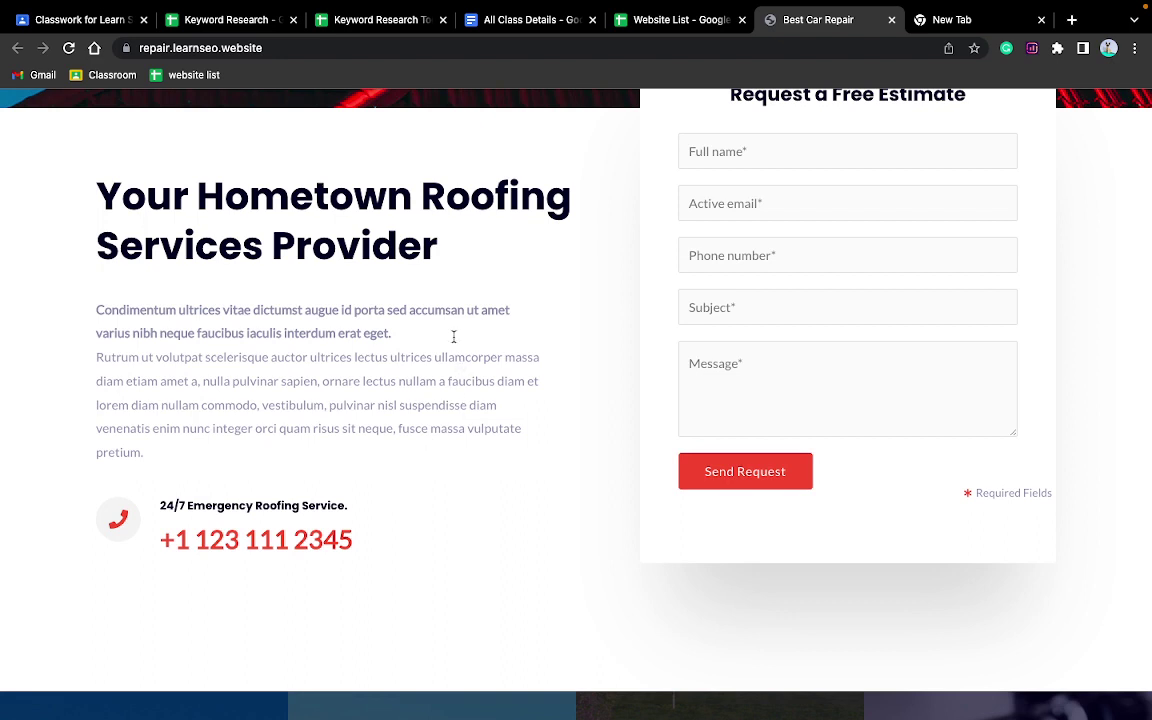
# Copy the phrase "Roofing Services" from the "Your Hometown Roofing Services Provider" heading.
pyautogui.click(425, 200)
pyautogui.keyDown('shift'); pyautogui.click(263, 248); pyautogui.keyUp('shift')
pyautogui.hotkey('ctrl', 'c')
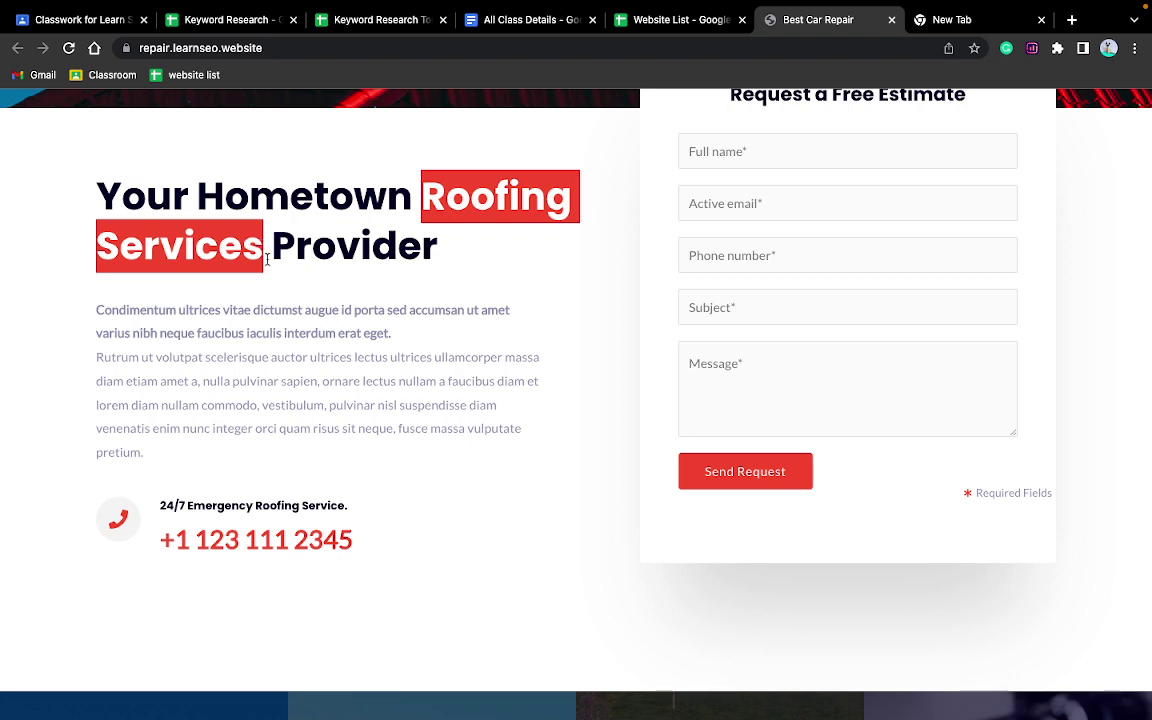
# Examine the roofing site's service blocks, from Commercial Roofing to Financing & Insurance, and the main heading for keyword ideas.
pyautogui.scroll(-5, 283, 373)
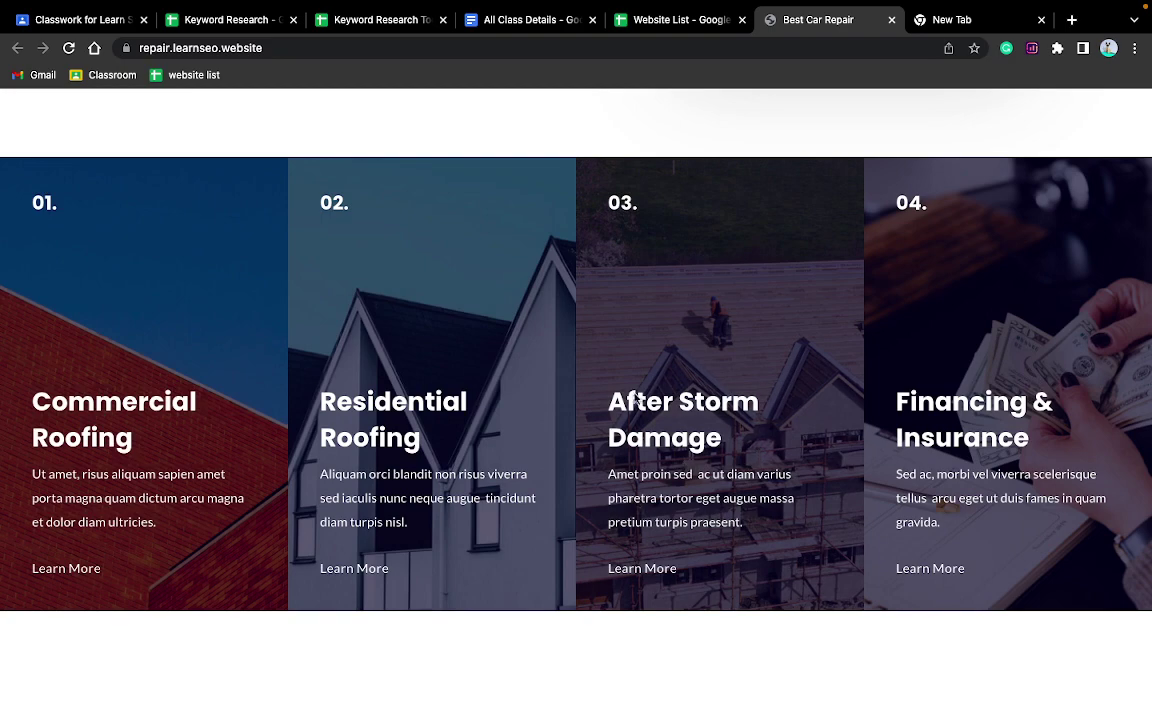
pyautogui.scroll(6, 517, 310)
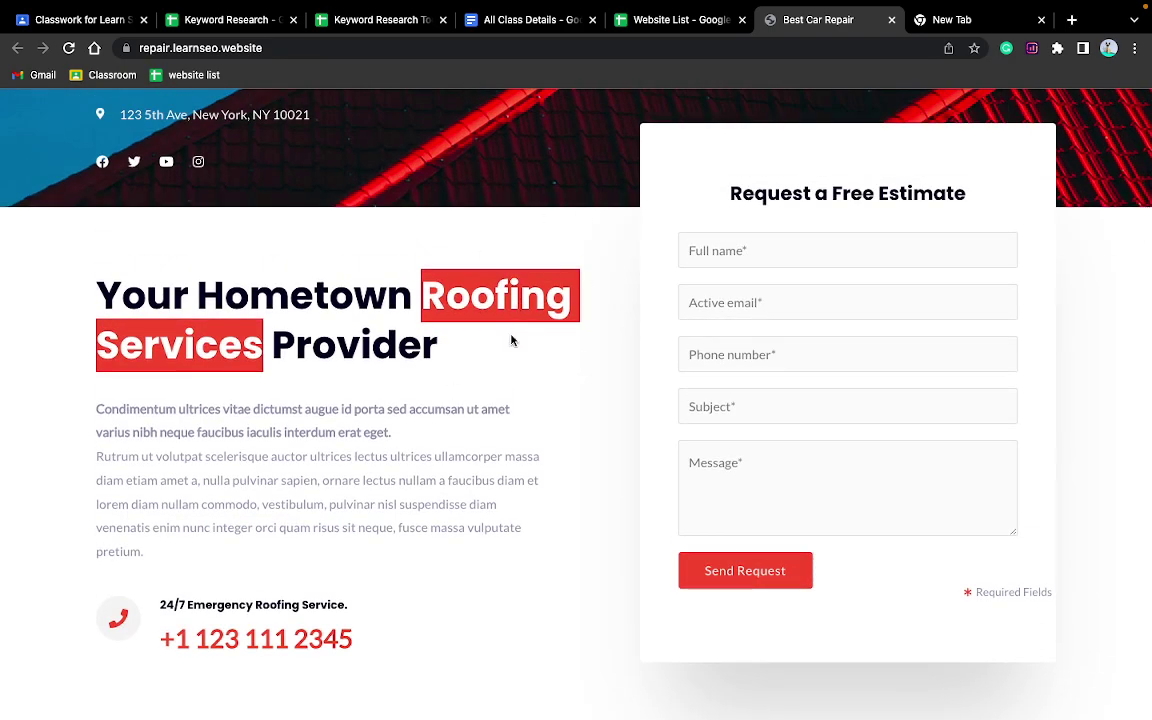
pyautogui.scroll(6, 510, 330)
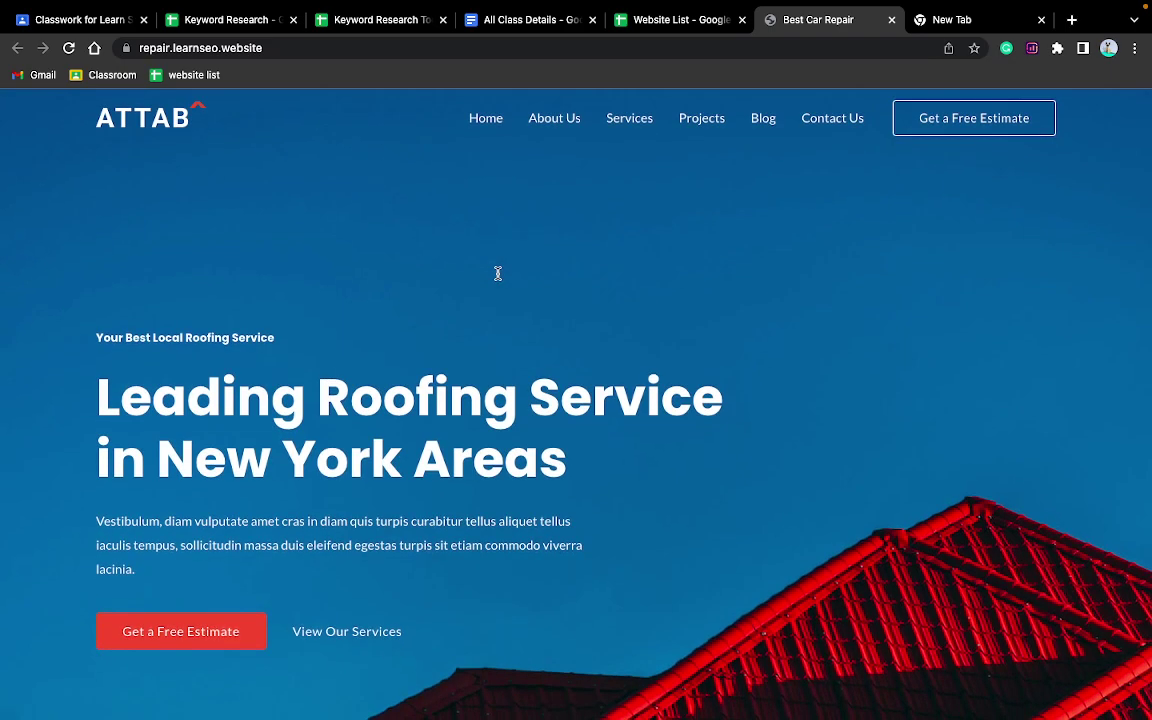
pyautogui.scroll(-2, 458, 443)
pyautogui.scroll(-6, 458, 445)
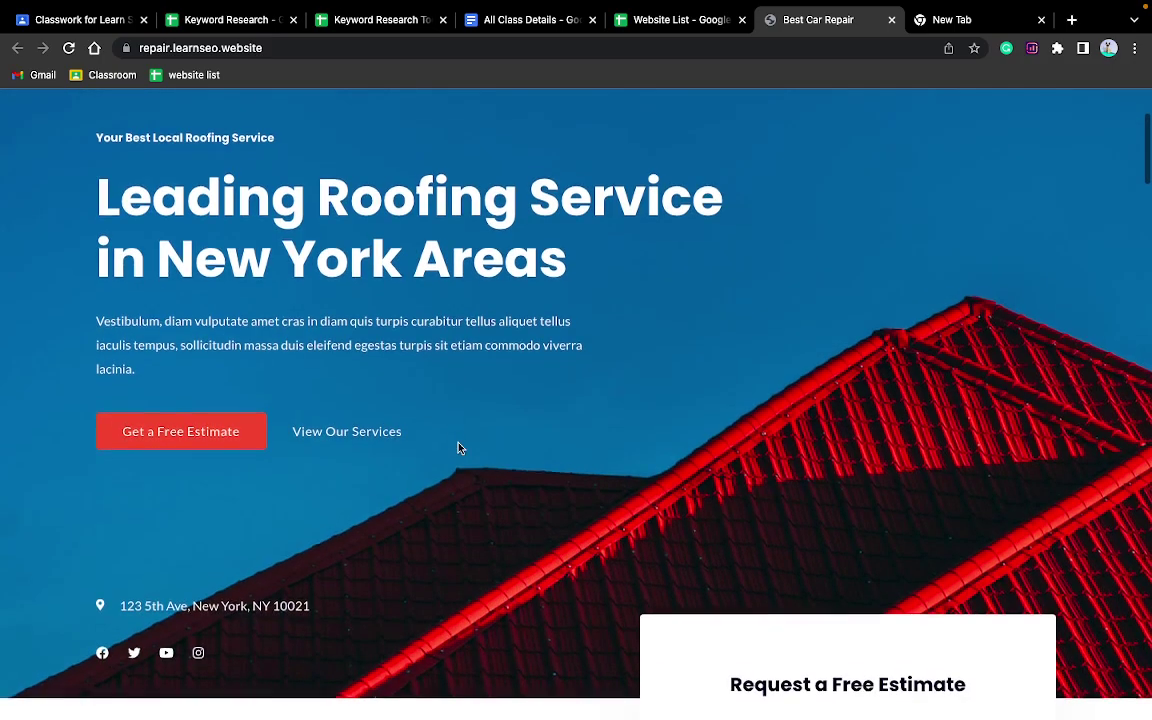
pyautogui.scroll(5, 458, 447)
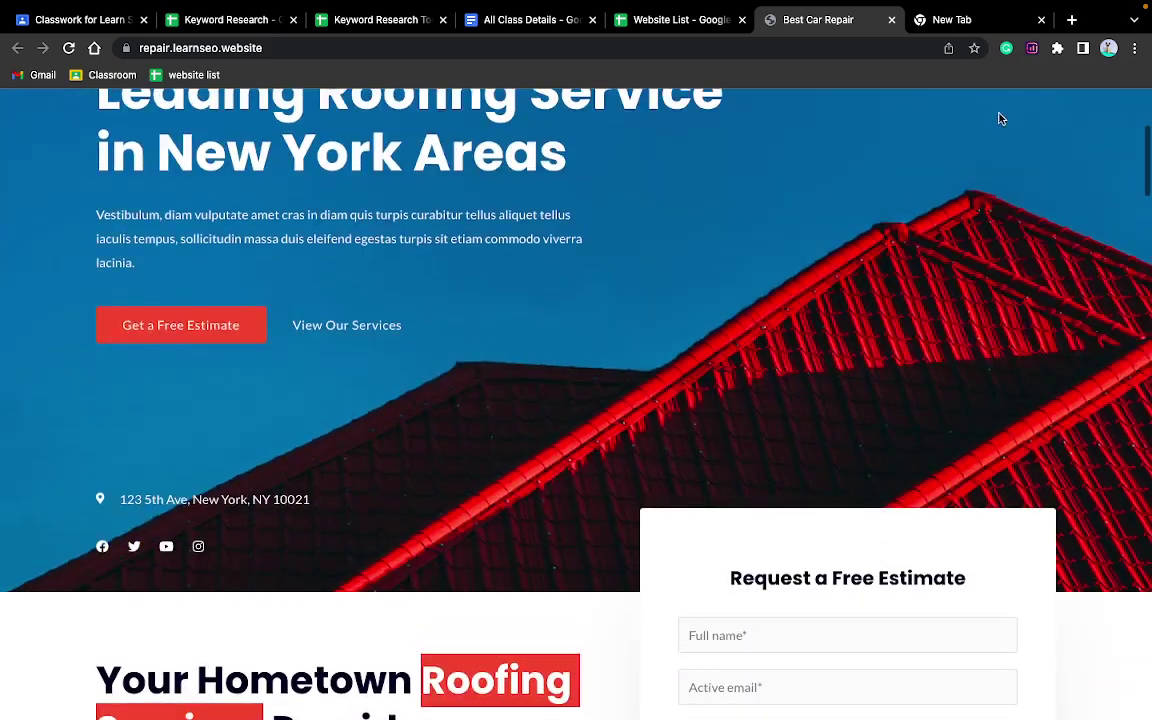
# Search Google for the copied phrase "Roofing Services" in the empty browser tab.
pyautogui.click(946, 19)
pyautogui.click(652, 45)
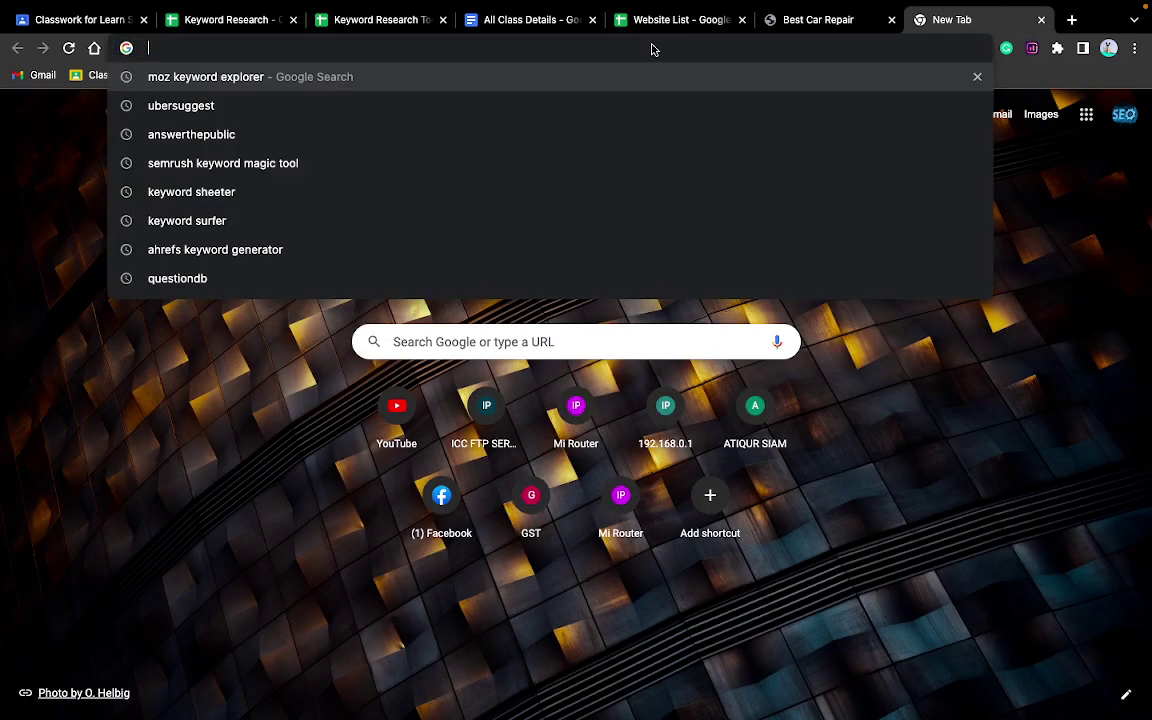
pyautogui.hotkey('ctrl', 'v')
pyautogui.press('Return')
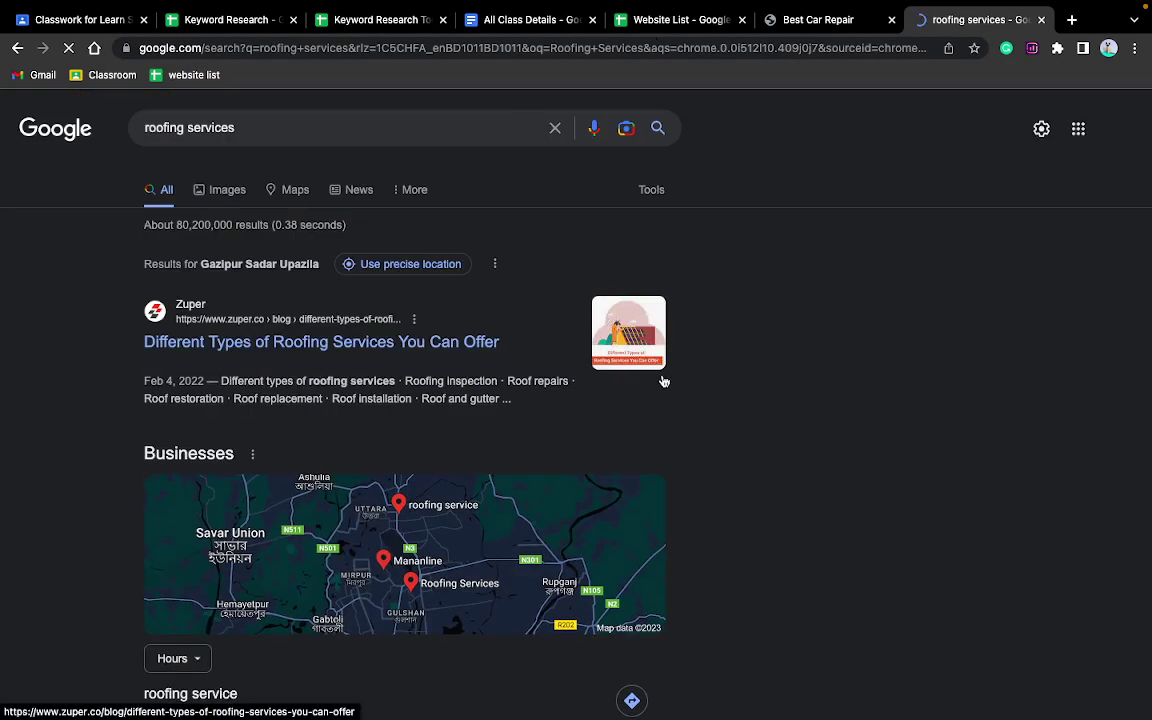
# Copy the Related Keywords list beside the Google results, from "roofing services near me" through "roofing specials near me".
pyautogui.scroll(-4, 665, 383)
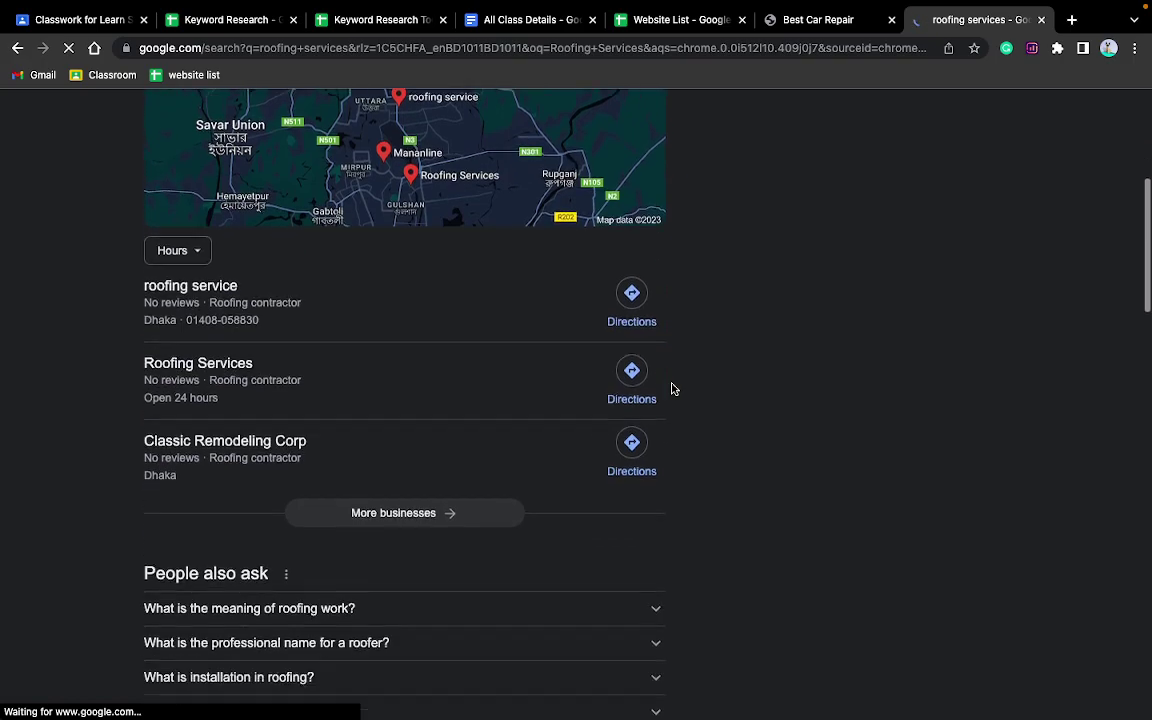
pyautogui.scroll(-3, 672, 389)
pyautogui.scroll(7, 672, 389)
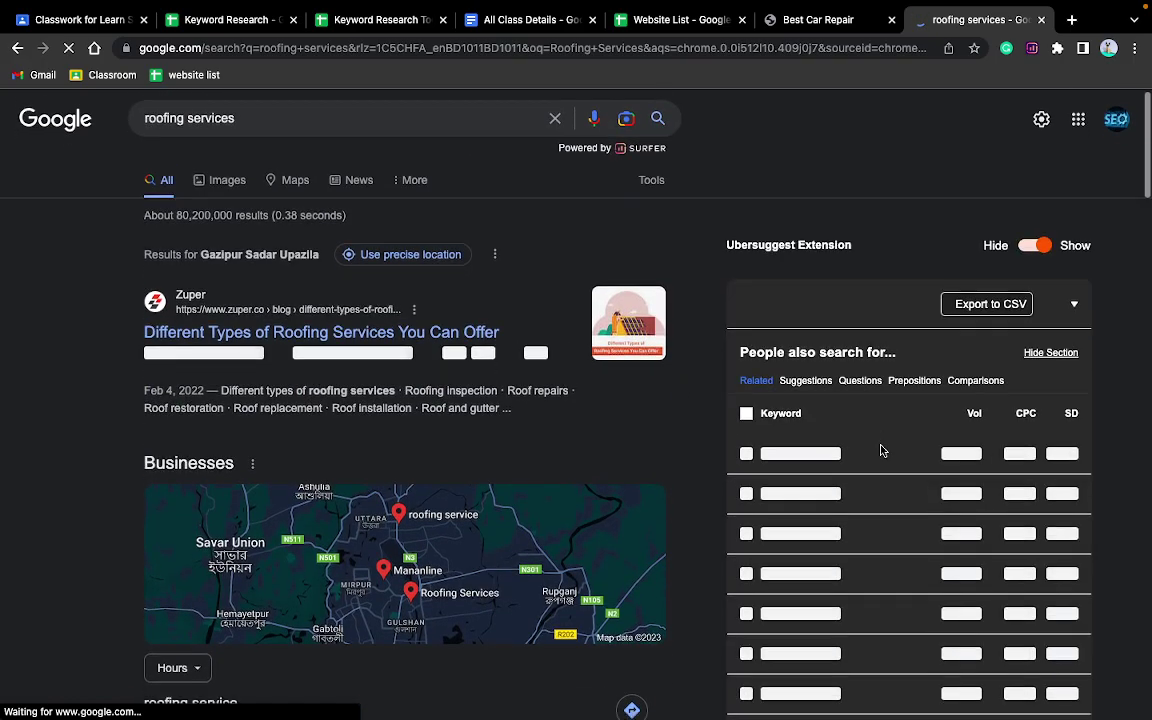
pyautogui.scroll(-8, 881, 451)
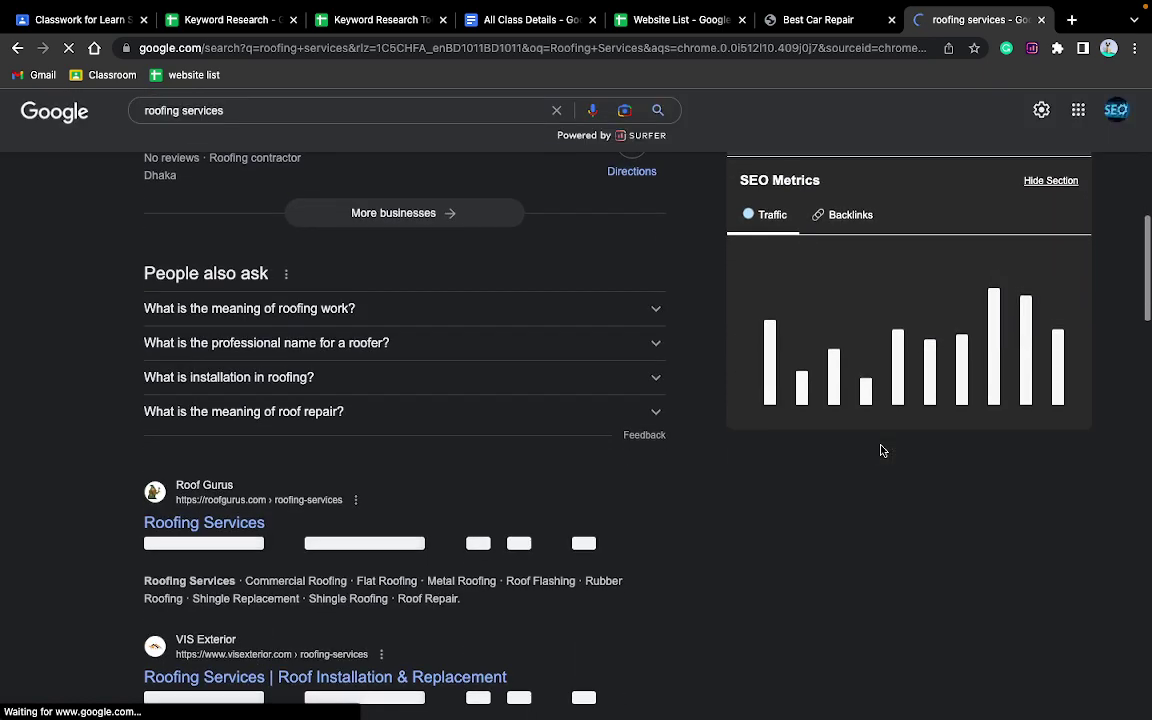
pyautogui.scroll(-5, 784, 496)
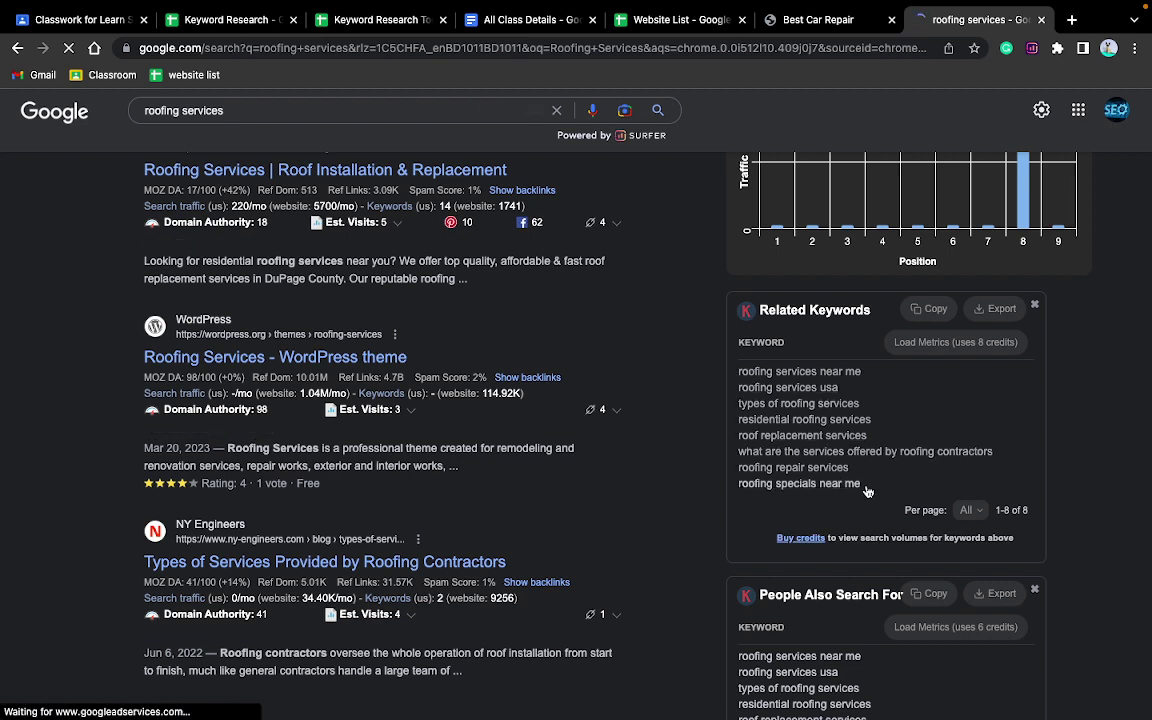
pyautogui.moveTo(868, 491); pyautogui.dragTo(740, 386)
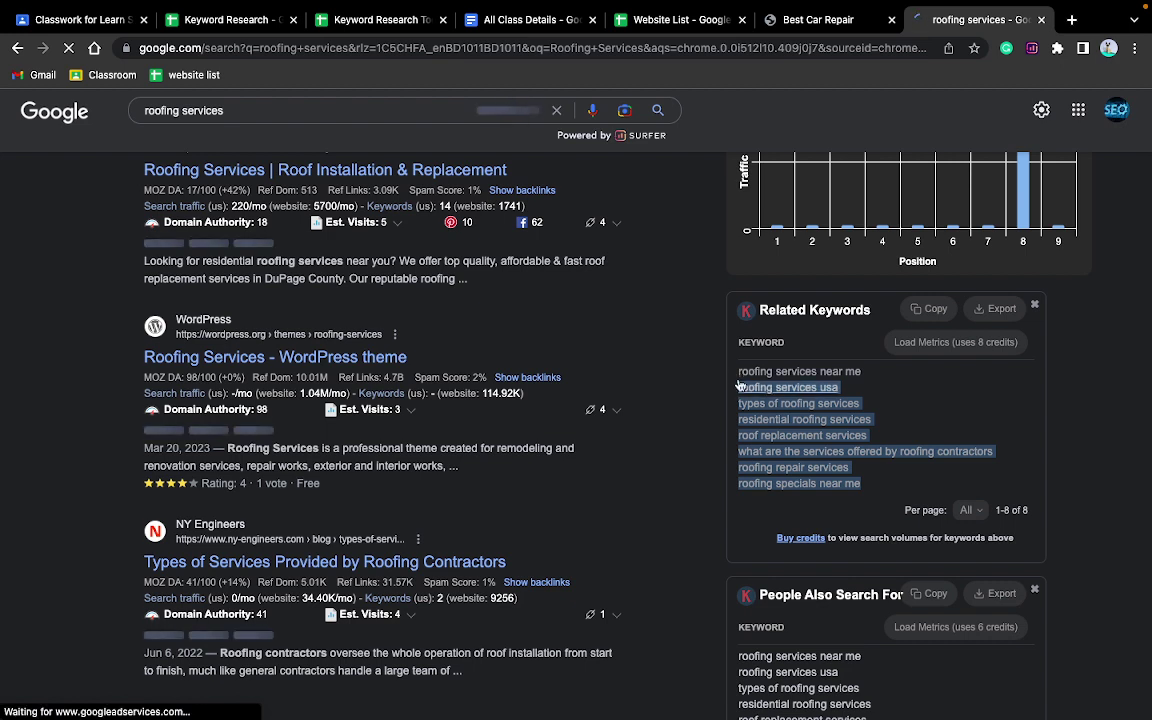
pyautogui.tripleClick(855, 493)
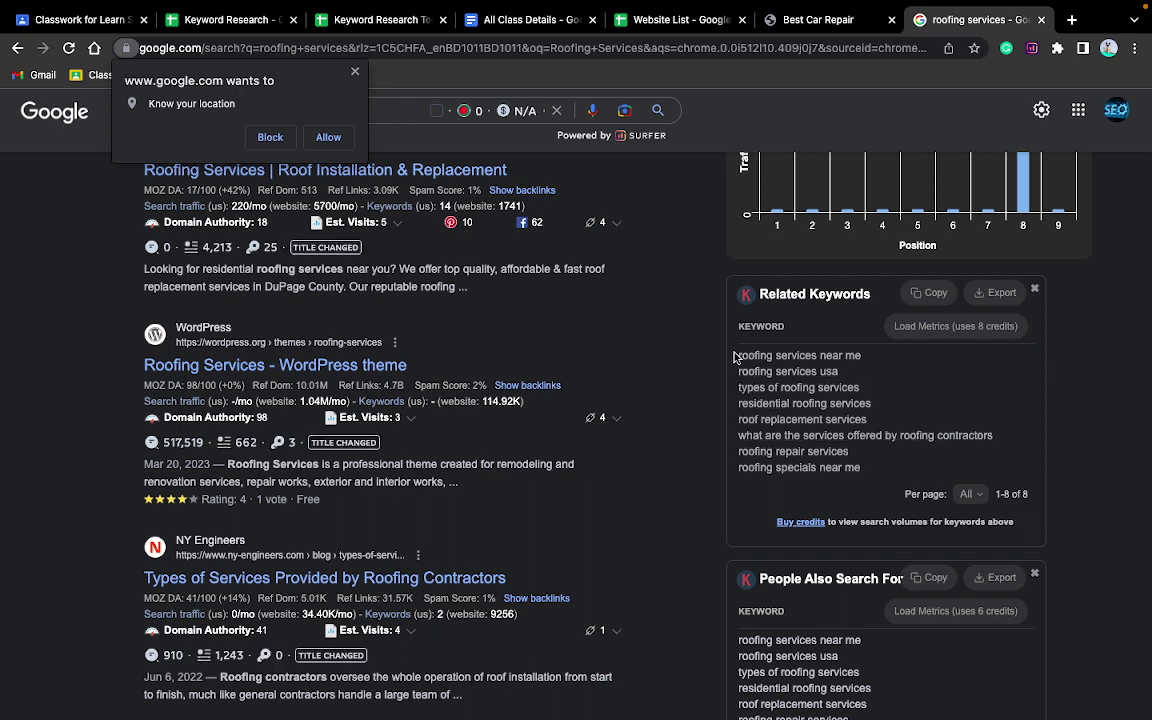
pyautogui.moveTo(735, 357); pyautogui.dragTo(826, 438)
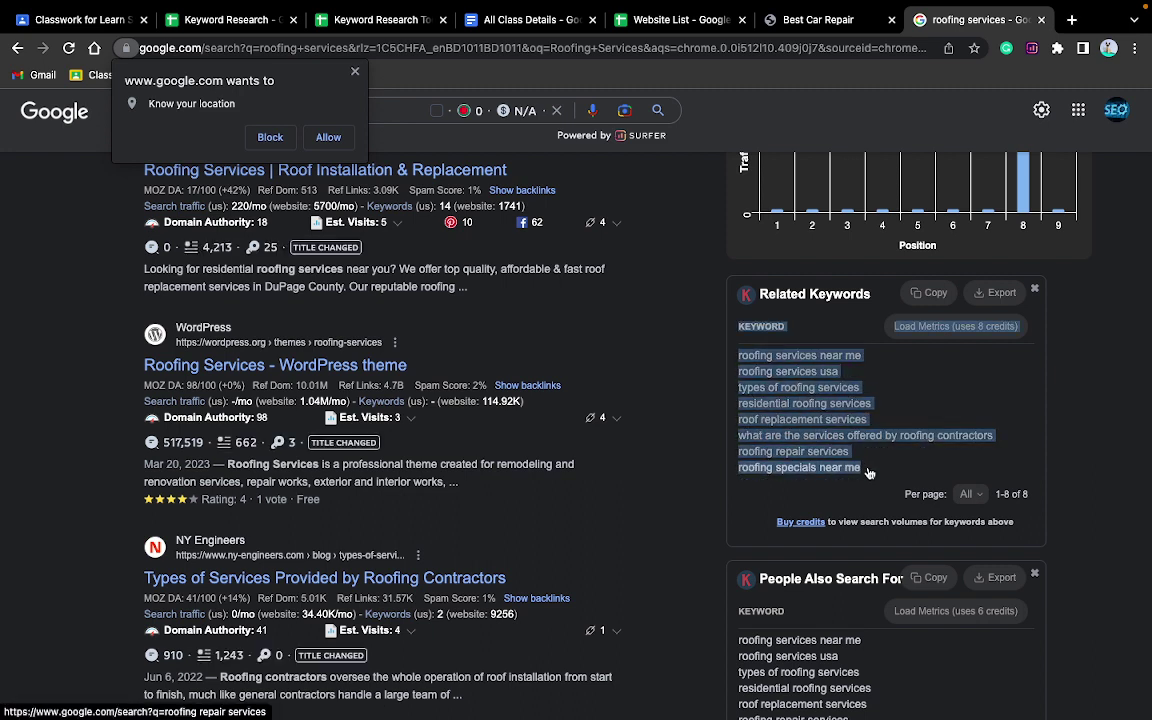
# Paste the copied related keywords without formatting into the Keyword Research spreadsheet from cell G26, and widen column G to fit them.
pyautogui.click(353, 32)
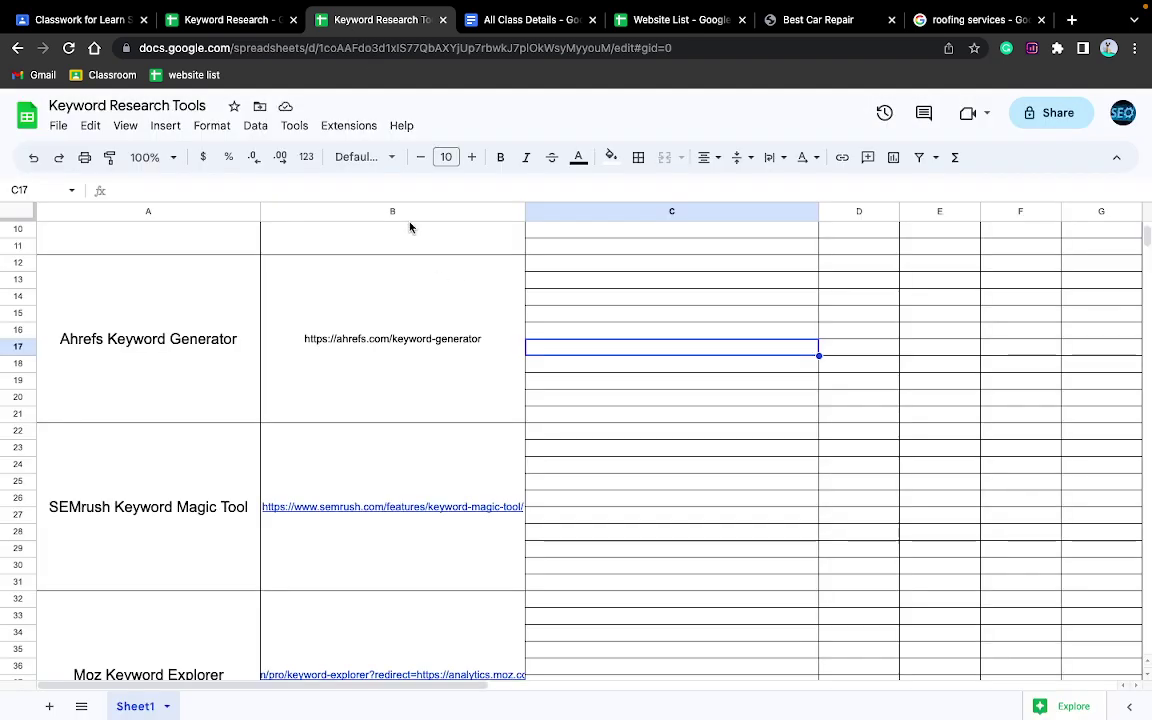
pyautogui.click(228, 14)
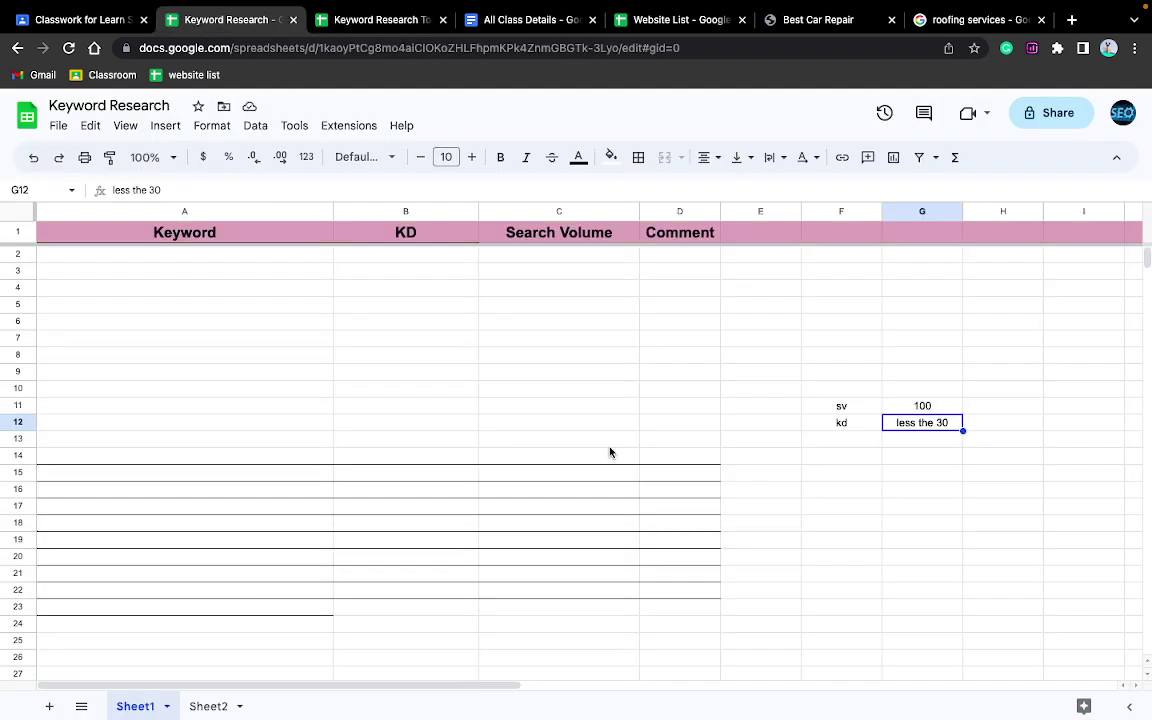
pyautogui.scroll(-1, 610, 453)
pyautogui.click(896, 525)
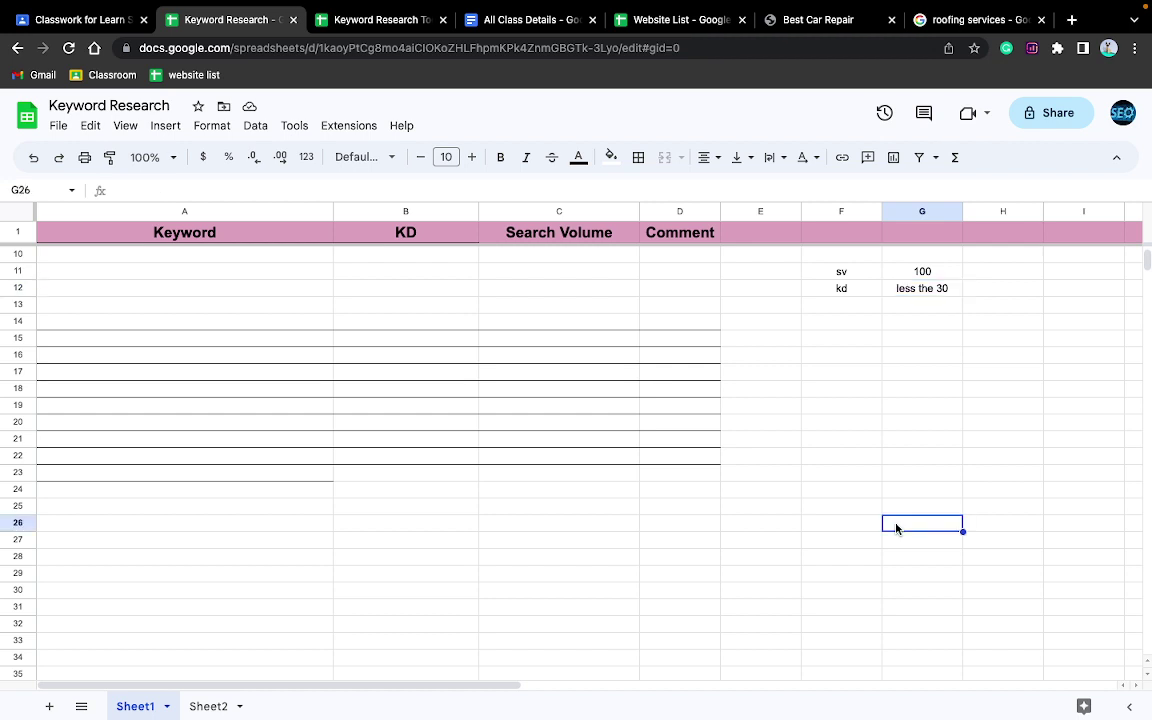
pyautogui.hotkey('ctrl', 'v')
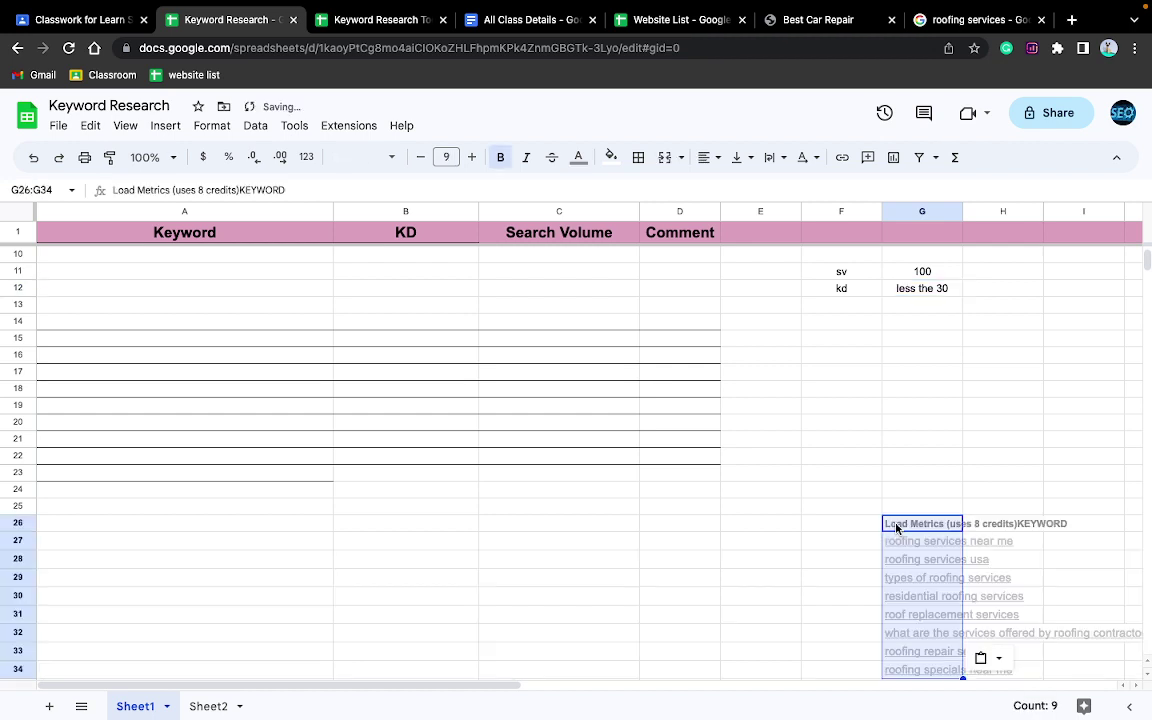
pyautogui.hotkey('ctrl', 'z')
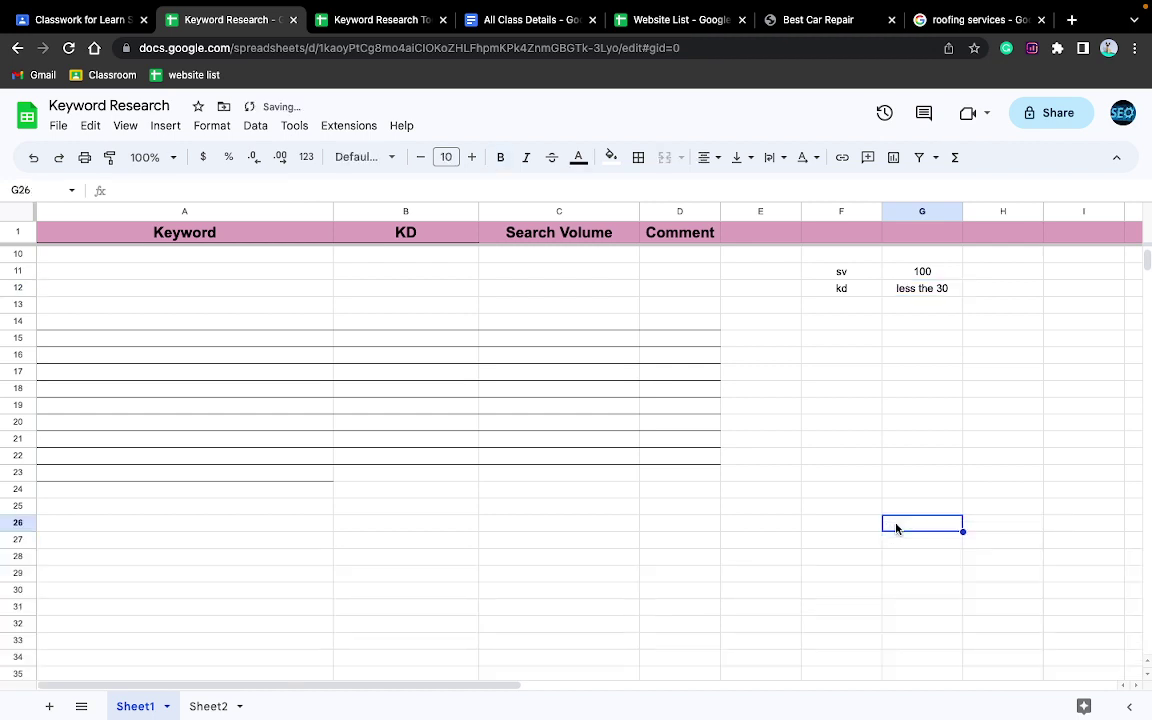
pyautogui.hotkey('ctrl', 'v')
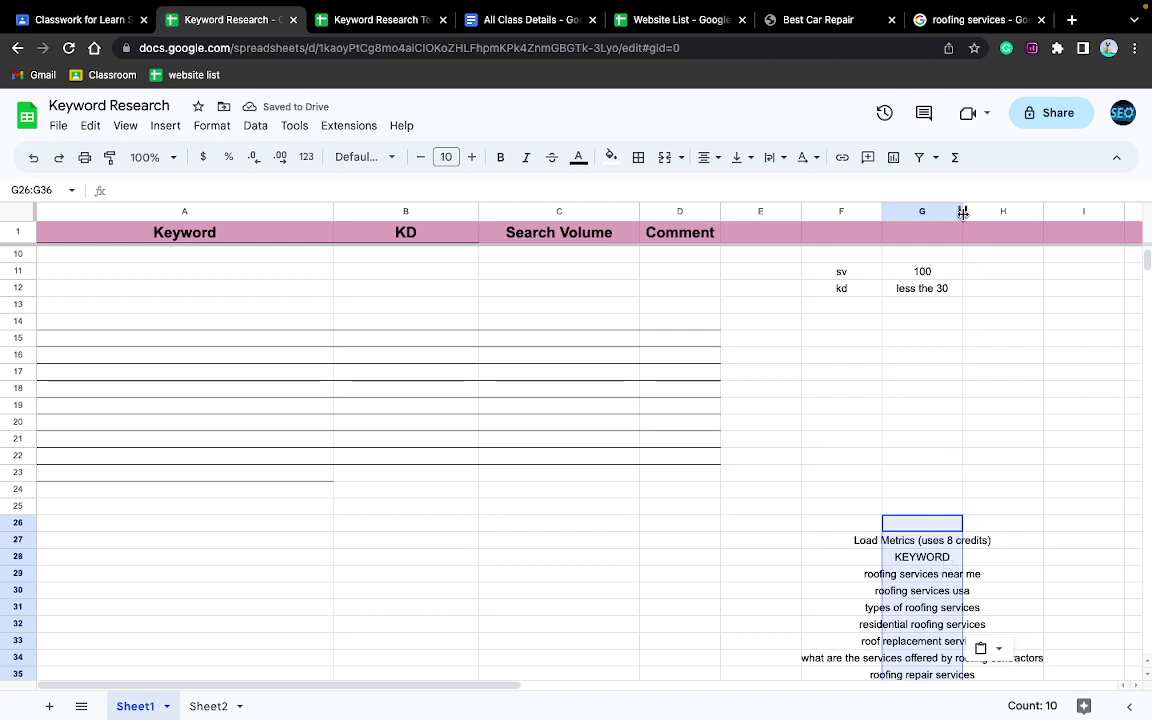
pyautogui.moveTo(963, 212); pyautogui.dragTo(1118, 212)
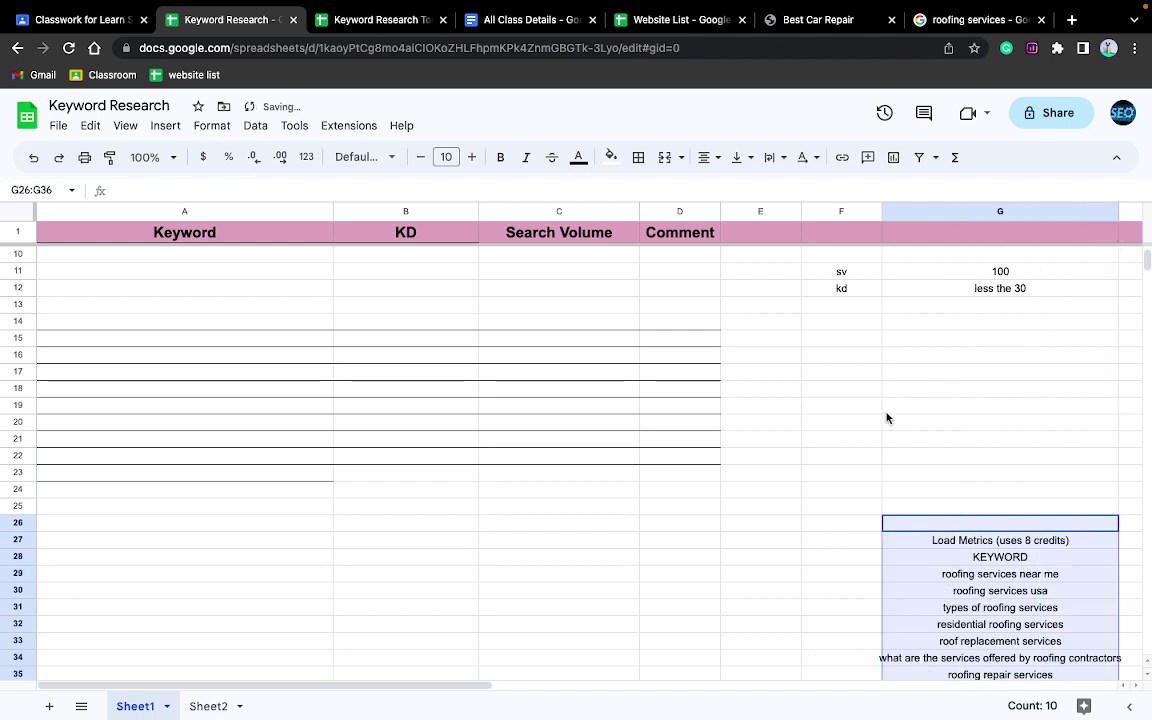
pyautogui.scroll(-2, 887, 418)
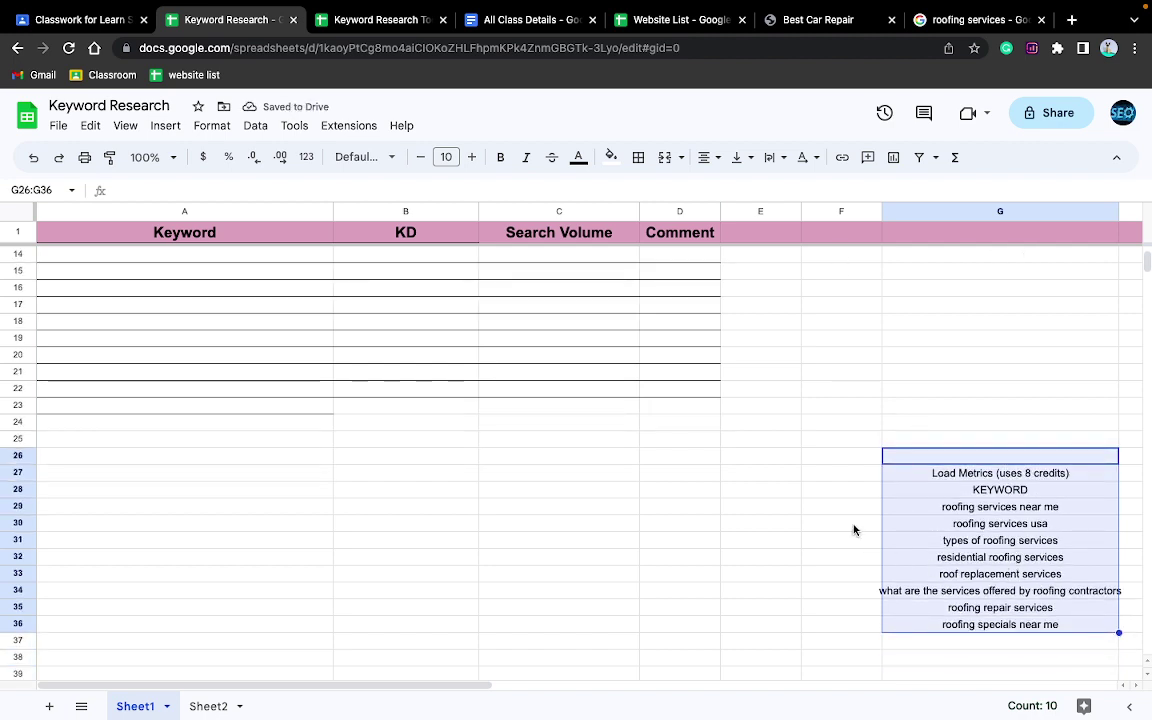
pyautogui.scroll(3, 496, 572)
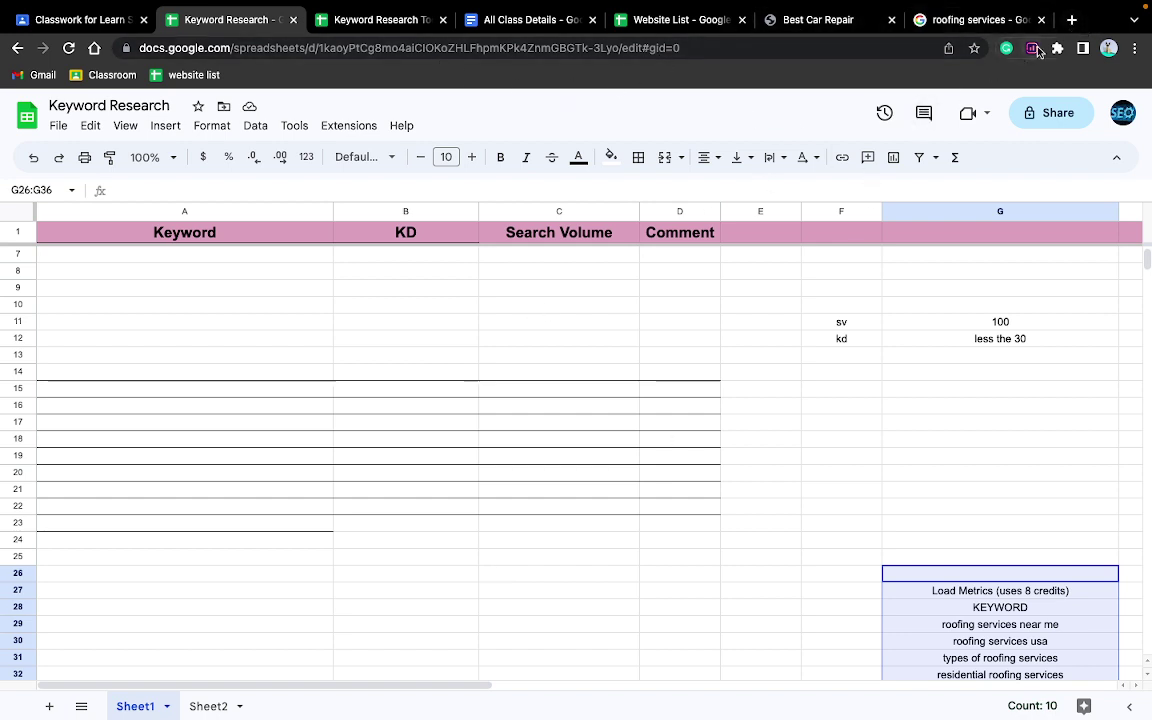
# Open the Ahrefs Free Keyword Generator, ahrefs.com/keyword-generator, in a new browser tab.
pyautogui.click(1071, 20)
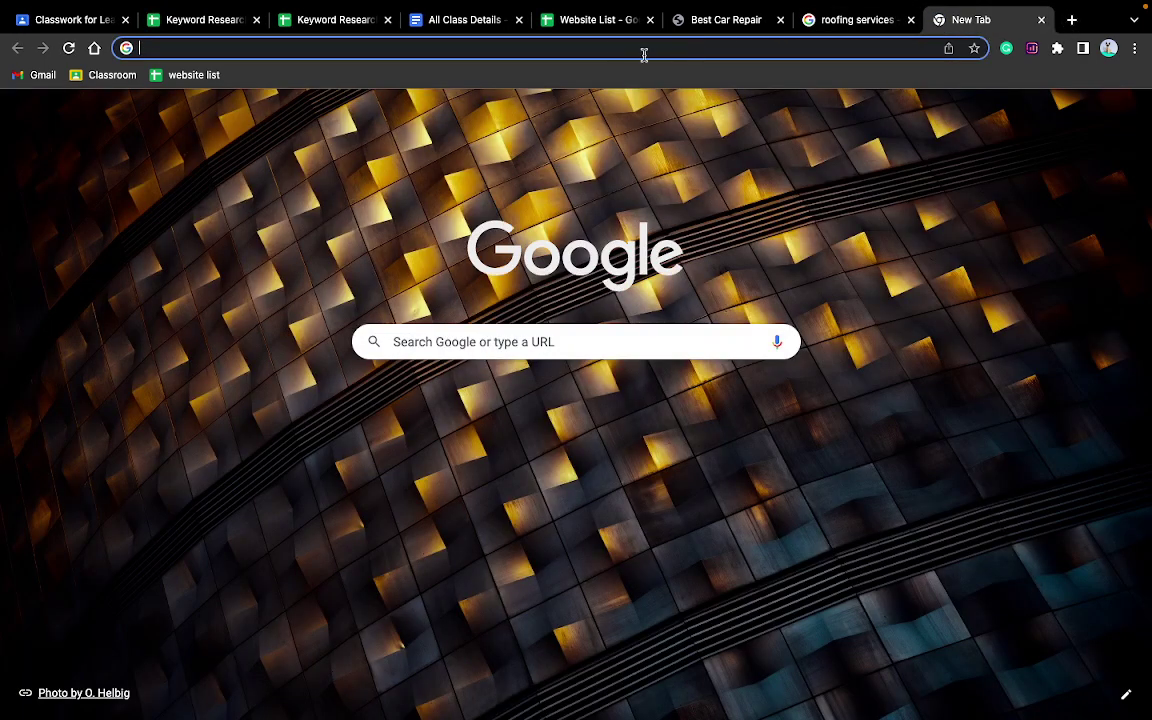
pyautogui.click(613, 48)
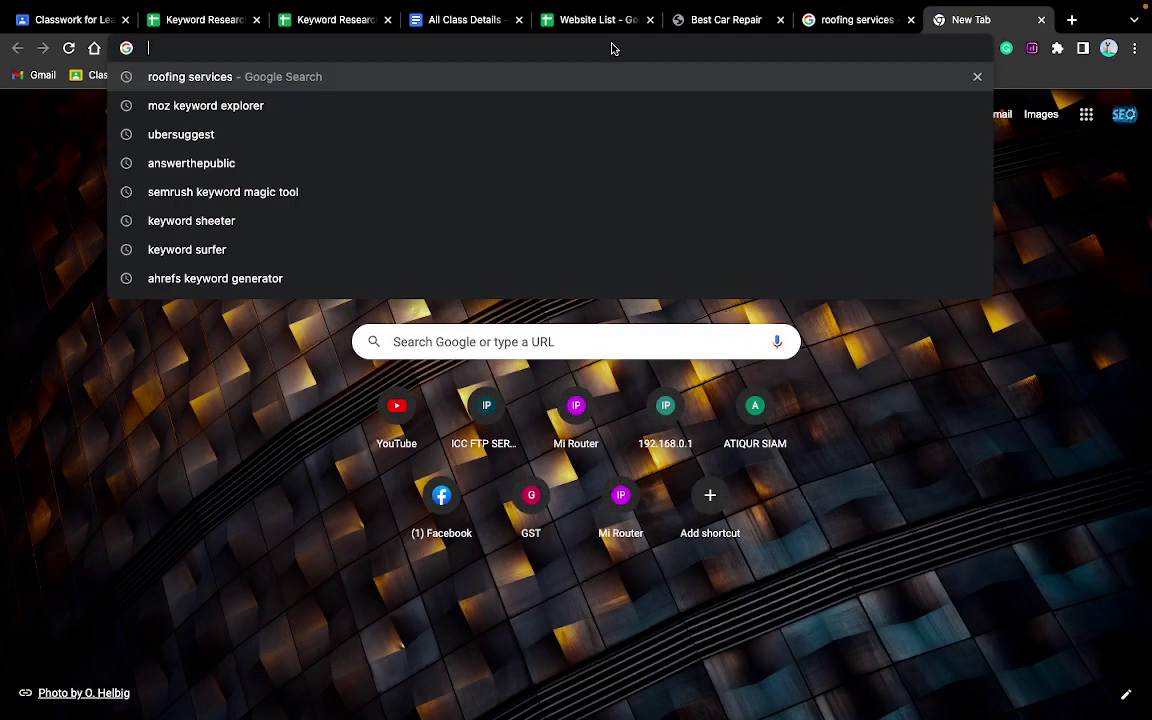
pyautogui.write('fre')
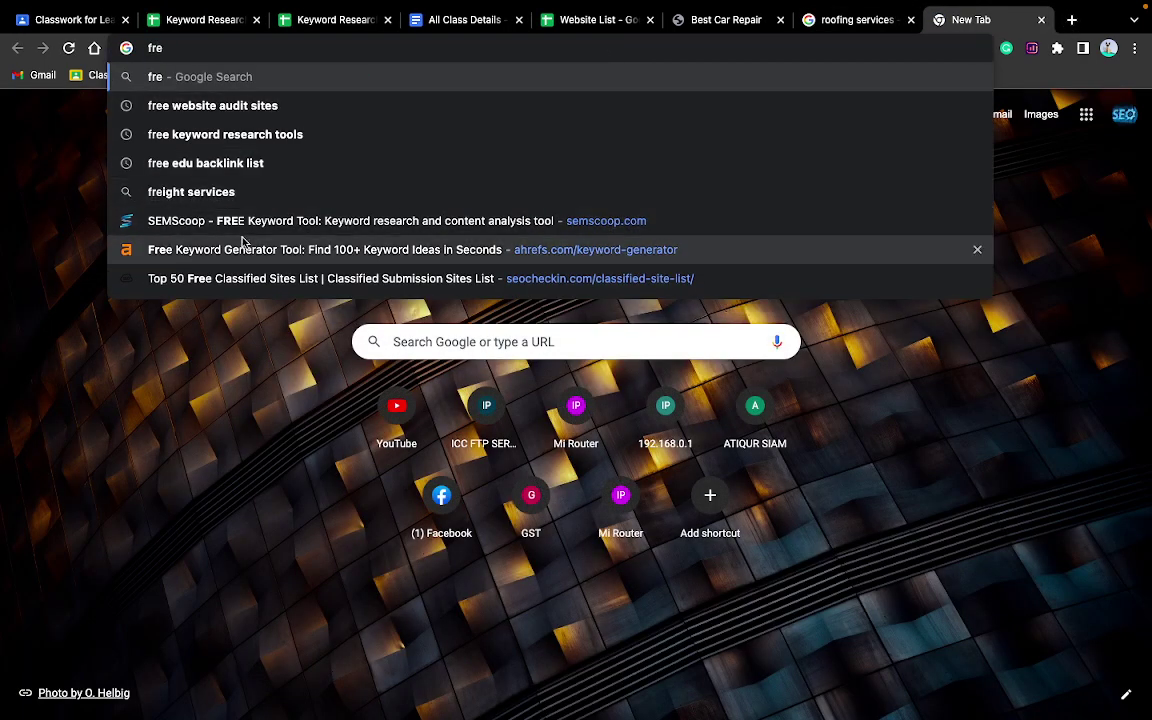
pyautogui.click(243, 249)
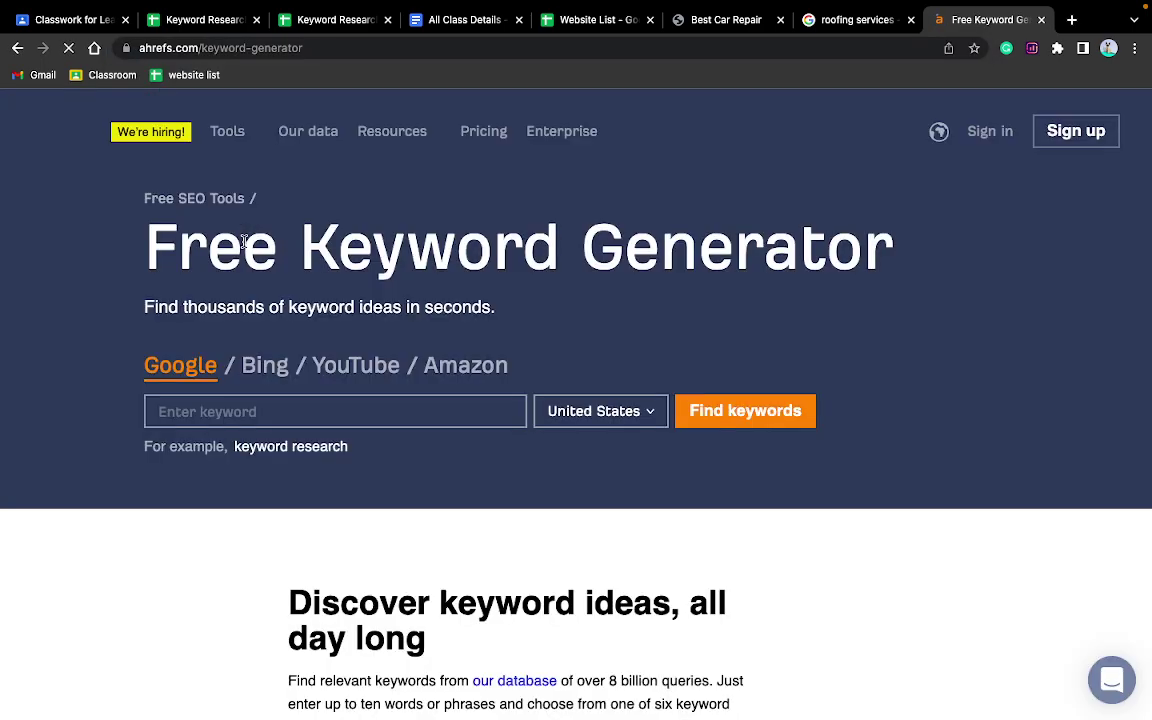
pyautogui.click(260, 407)
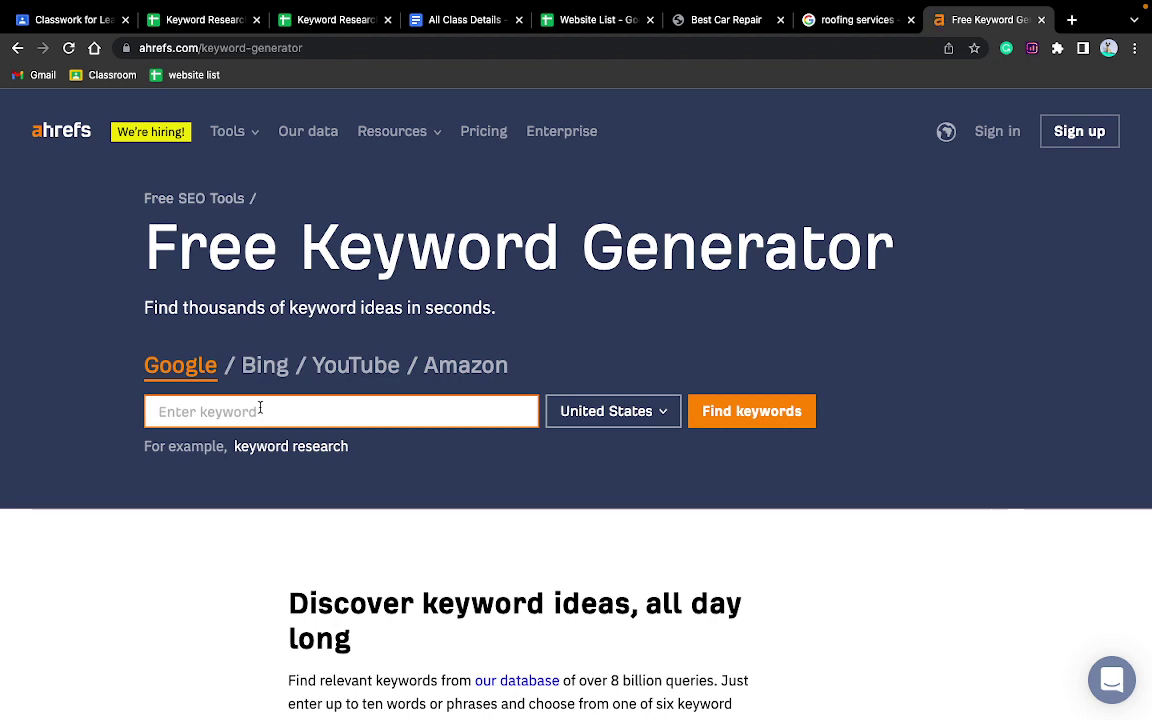
pyautogui.hotkey('ctrl', 'v')
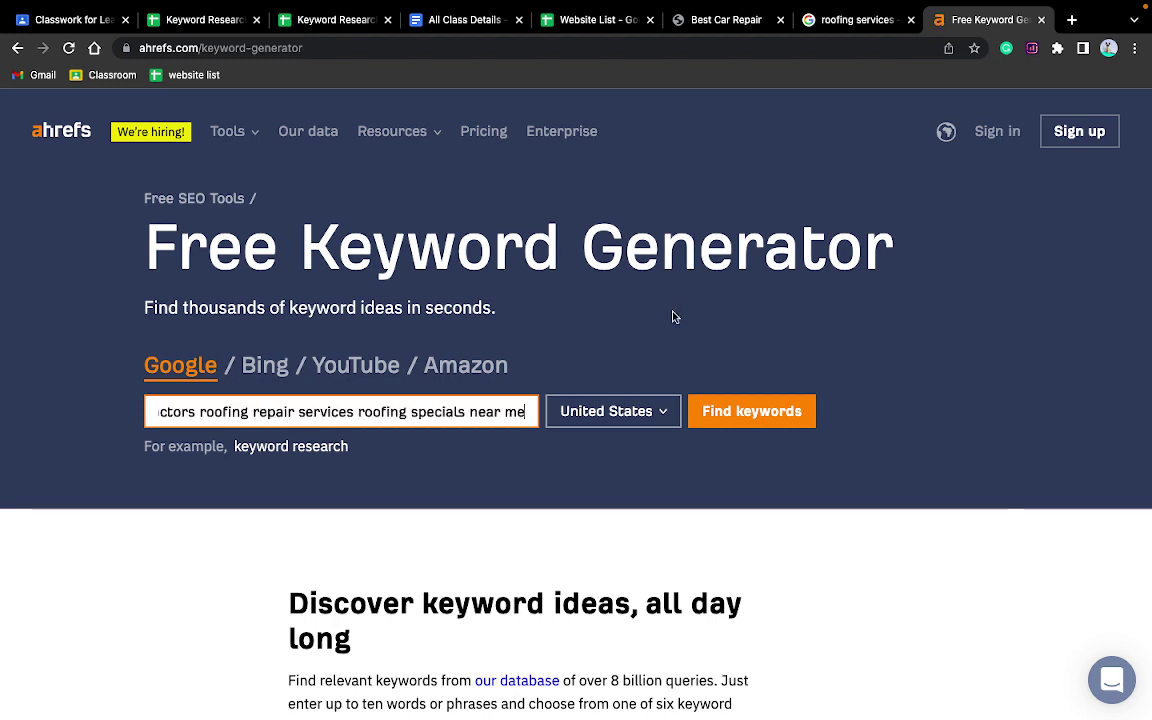
pyautogui.hotkey('ctrl', 'a')
pyautogui.press('BackSpace')
# Return to the roofing website and copy "Roofing Service" from its "Leading Roofing Service in New York Areas" heading.
pyautogui.click(815, 19)
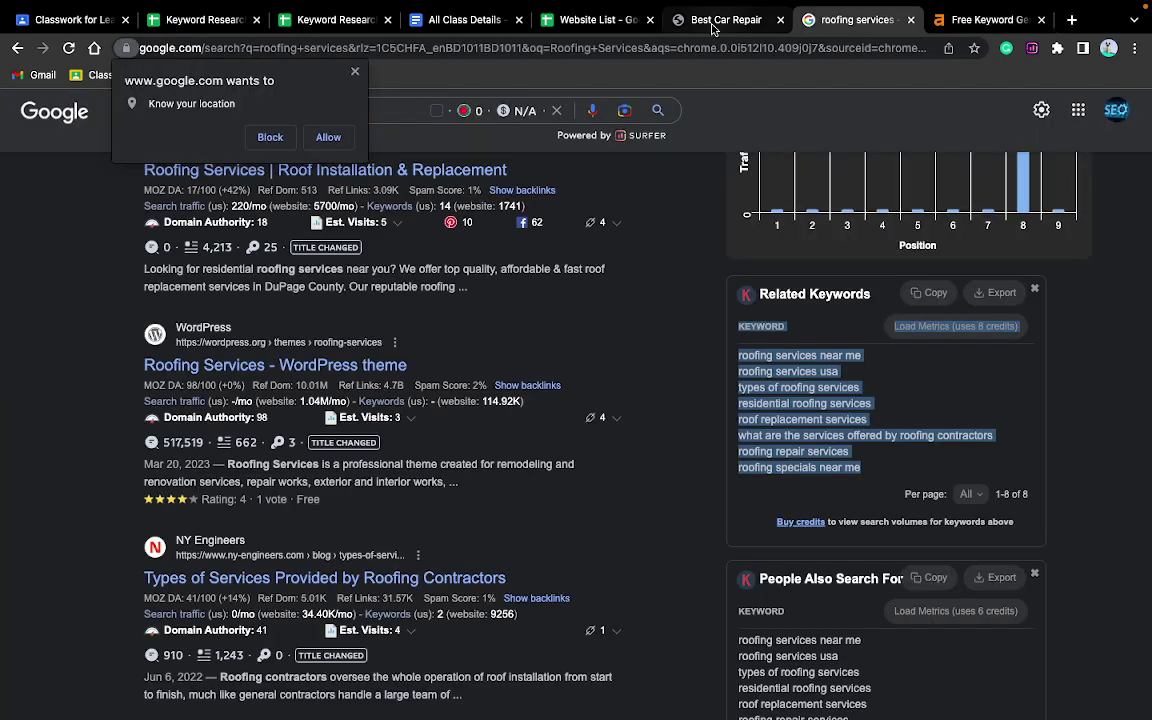
pyautogui.click(713, 22)
pyautogui.scroll(3, 309, 203)
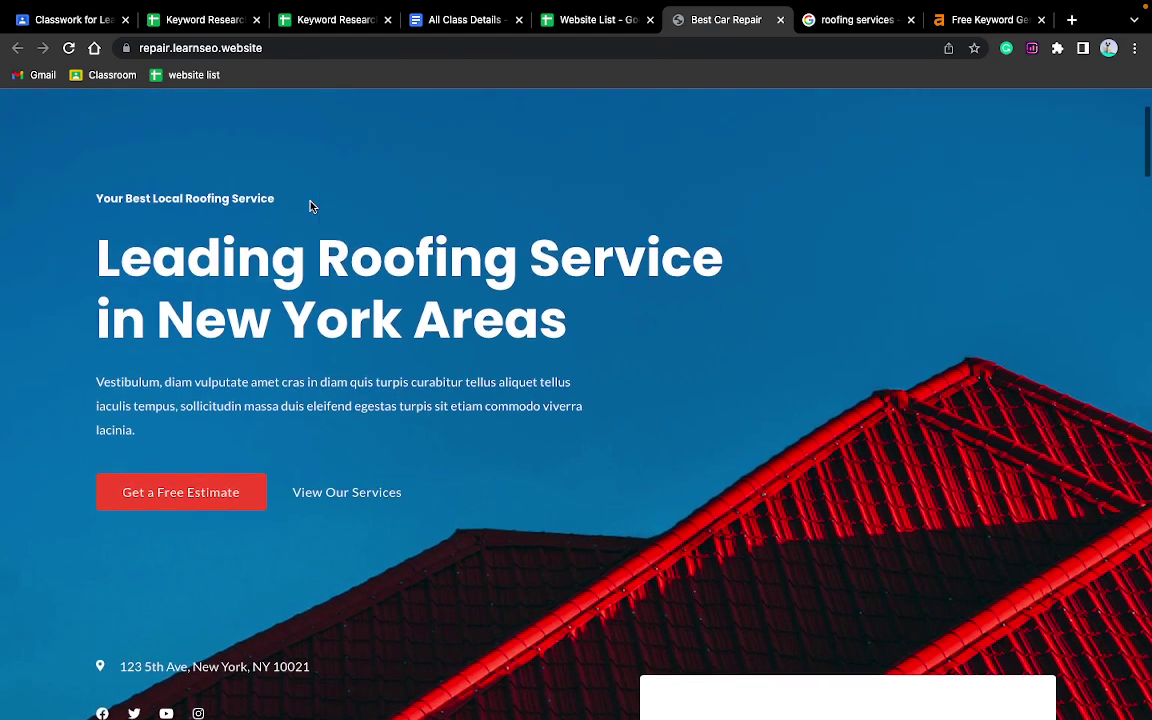
pyautogui.moveTo(322, 256); pyautogui.dragTo(721, 276)
pyautogui.hotkey('ctrl', 'c')
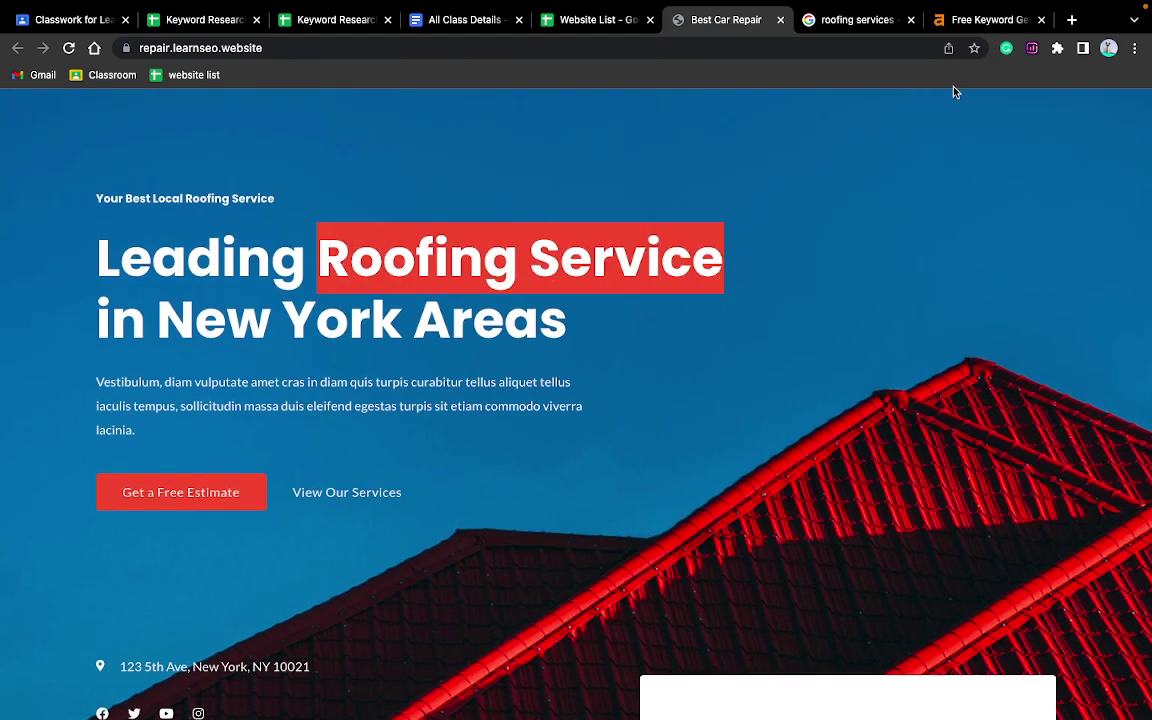
# Generate Google keyword ideas for "Roofing Service" in the United States with the Ahrefs Free Keyword Generator.
pyautogui.click(970, 20)
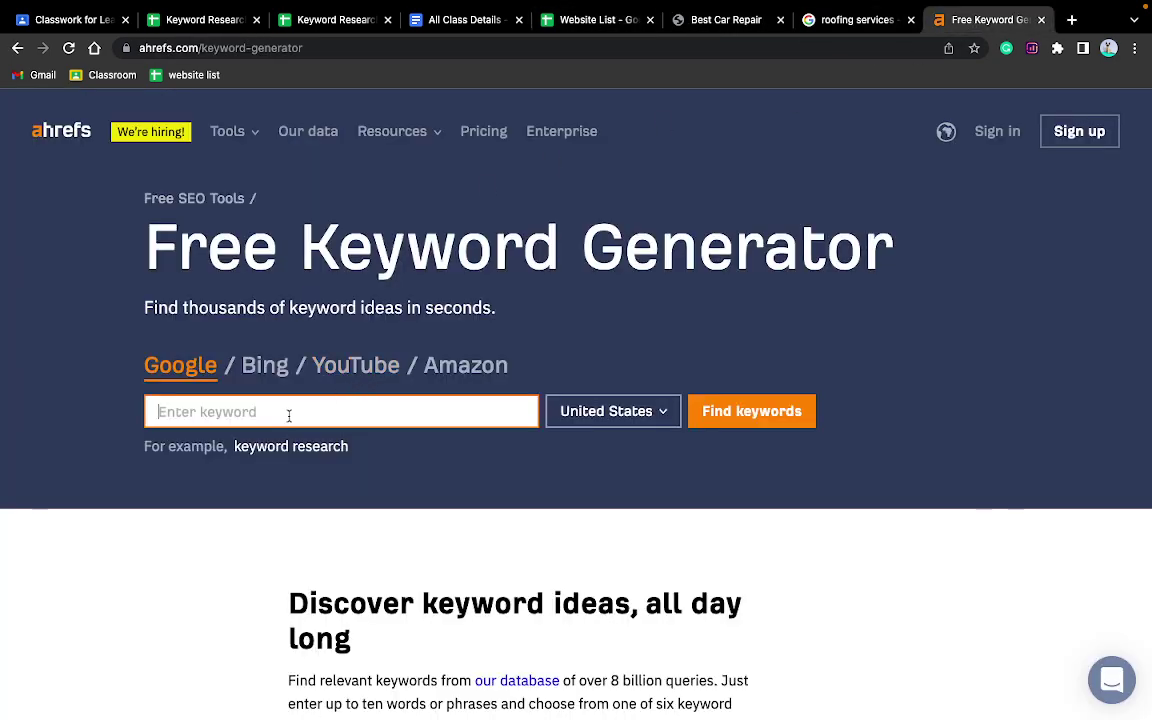
pyautogui.hotkey('ctrl', 'v')
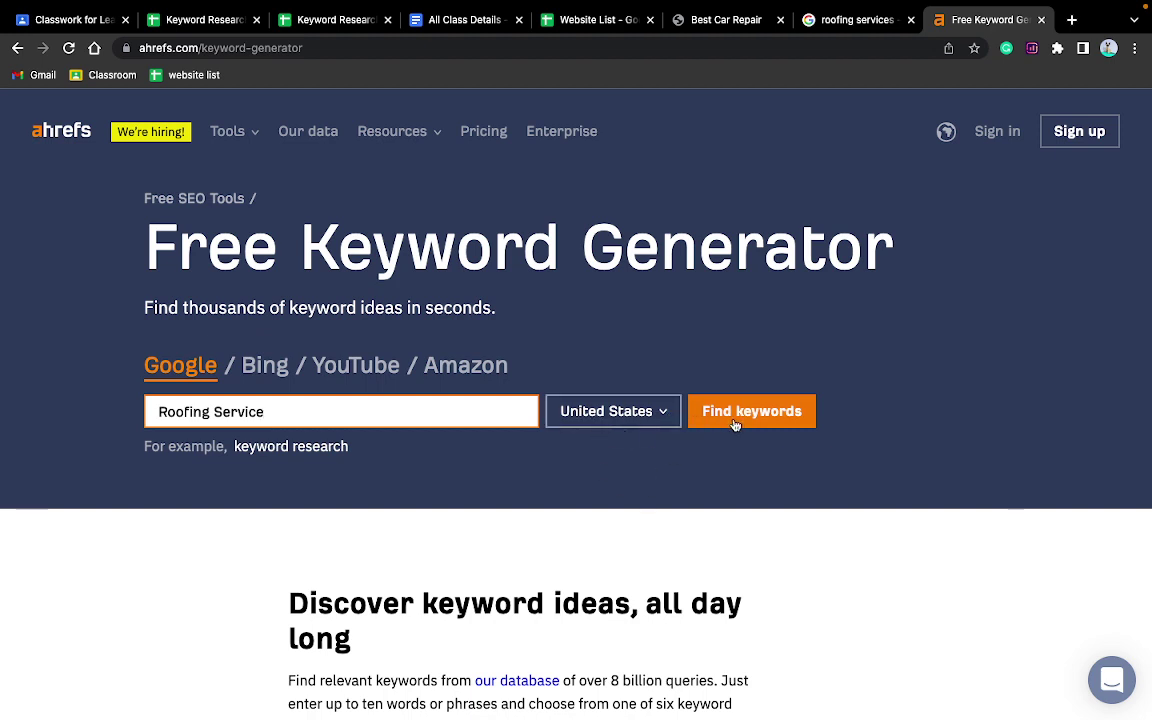
pyautogui.click(735, 423)
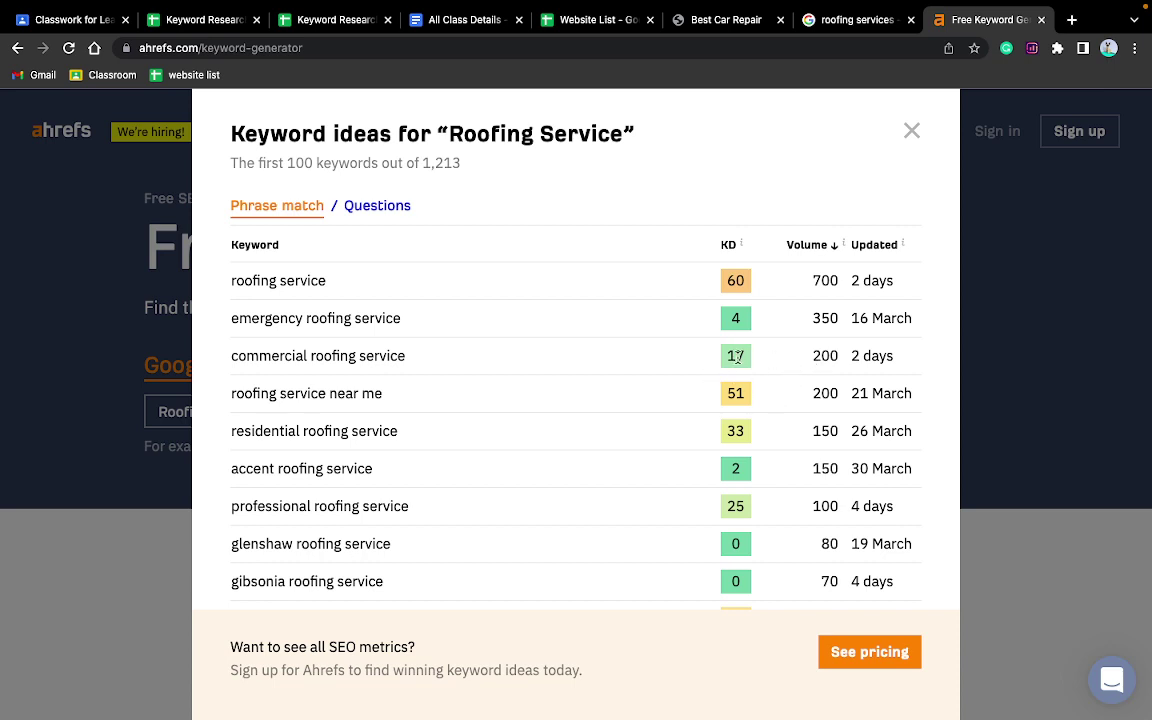
# Copy the Ahrefs keyword table from its column headings down through the "professional roofing service" row.
pyautogui.scroll(-3, 420, 384)
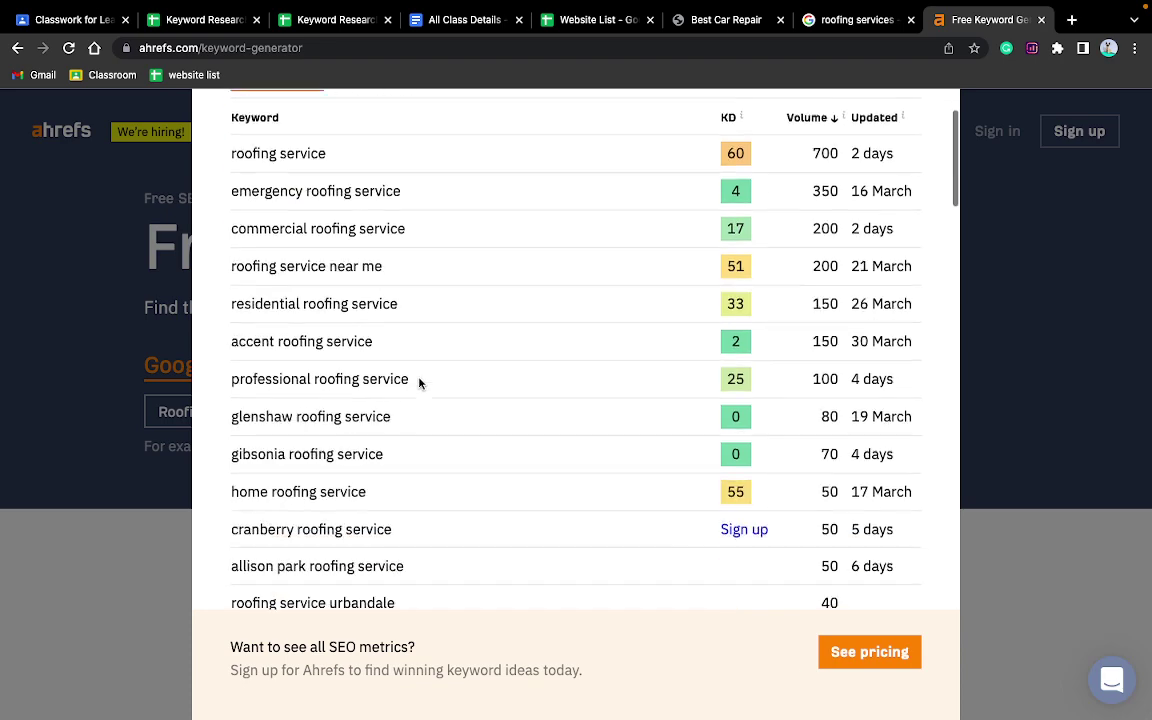
pyautogui.scroll(2, 420, 384)
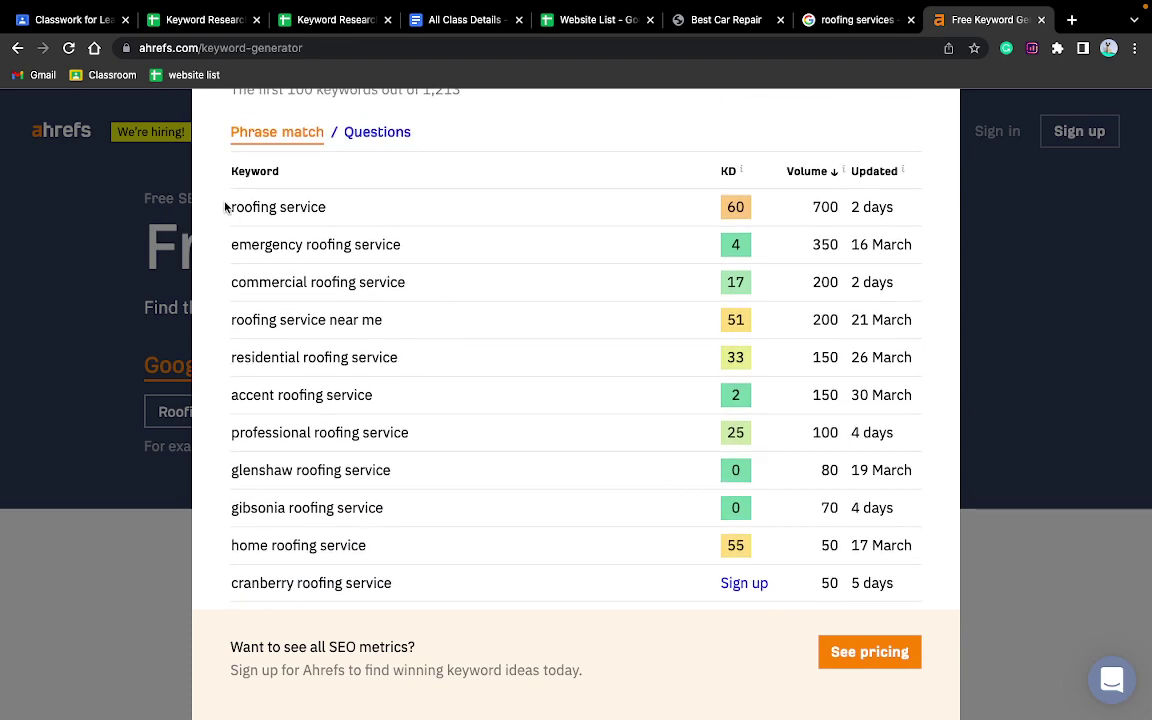
pyautogui.moveTo(225, 210); pyautogui.dragTo(883, 449)
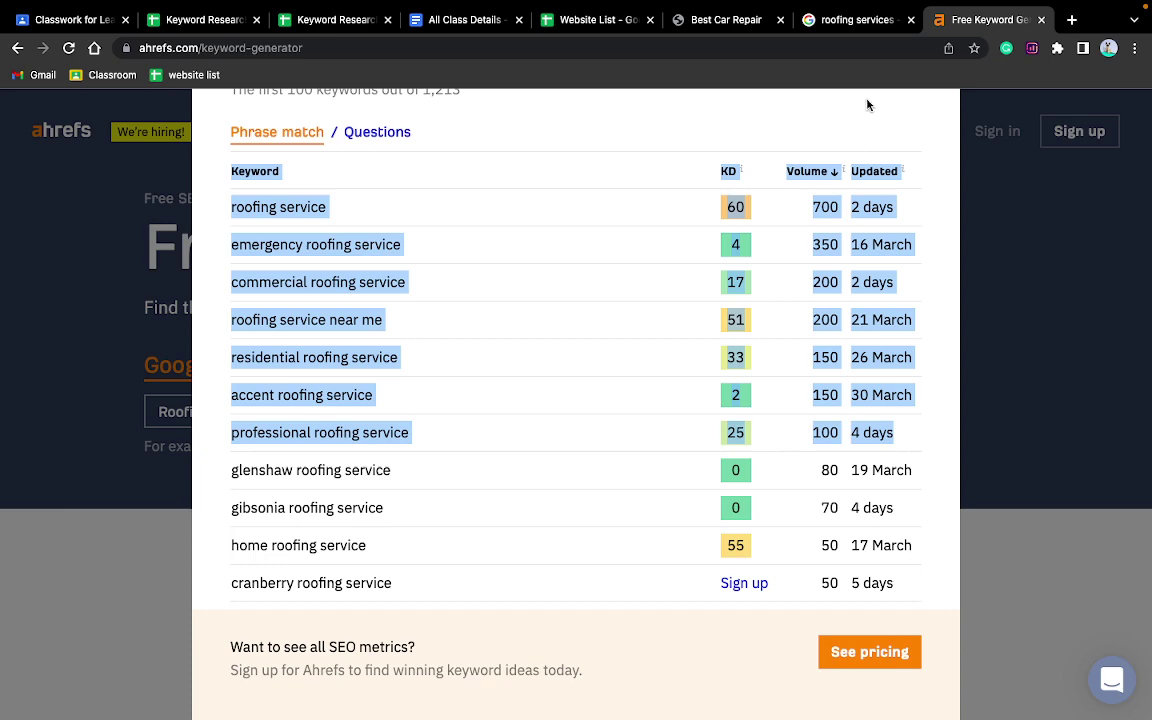
# Paste the copied Ahrefs keyword table into Sheet1 of the Keyword Research spreadsheet, starting at cell A29.
pyautogui.moveTo(470, 4)
pyautogui.click(197, 68)
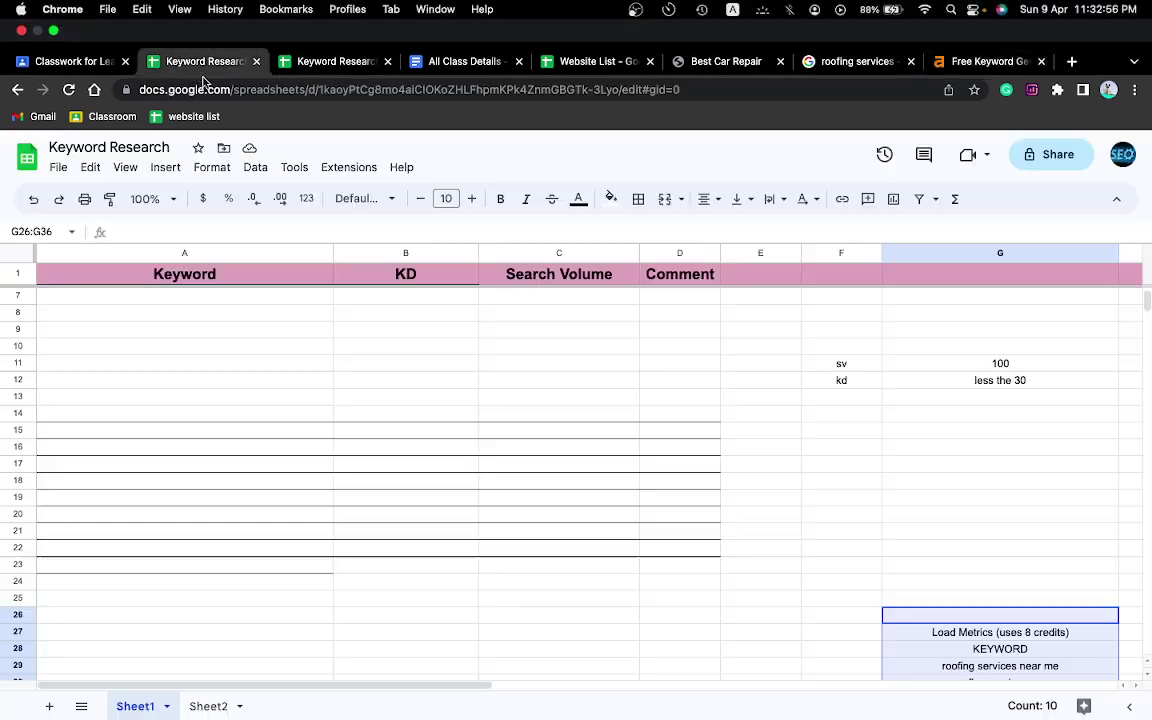
pyautogui.scroll(-5, 458, 365)
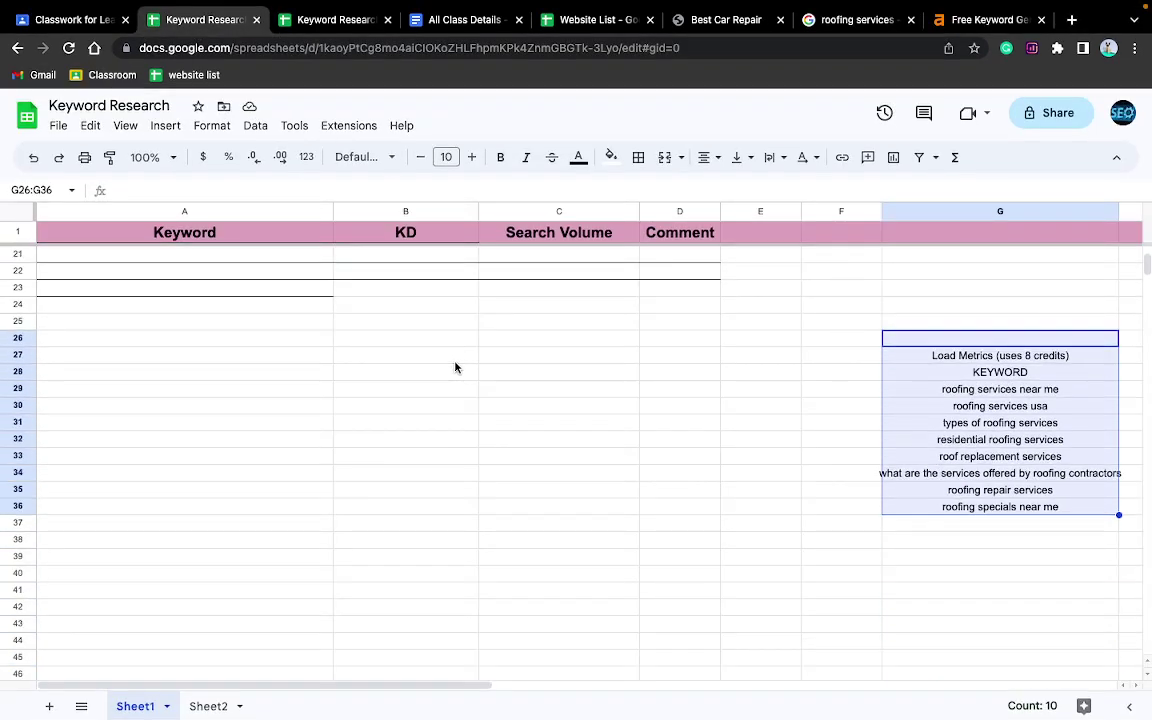
pyautogui.click(138, 397)
pyautogui.write('Keyword\tKD\tVolume ↓\tUpdated roofing service\t60\t700\t2 days emergency roofing service\t4\t350\t16 March commercial roofing service\t17\t200\t2 days roofing service near me\t51\t200\t21 March residential roofing service\t33\t150\t26 March accent roofing service\t2\t150\t30 March professional roofing service\t25\t100\t4 days')
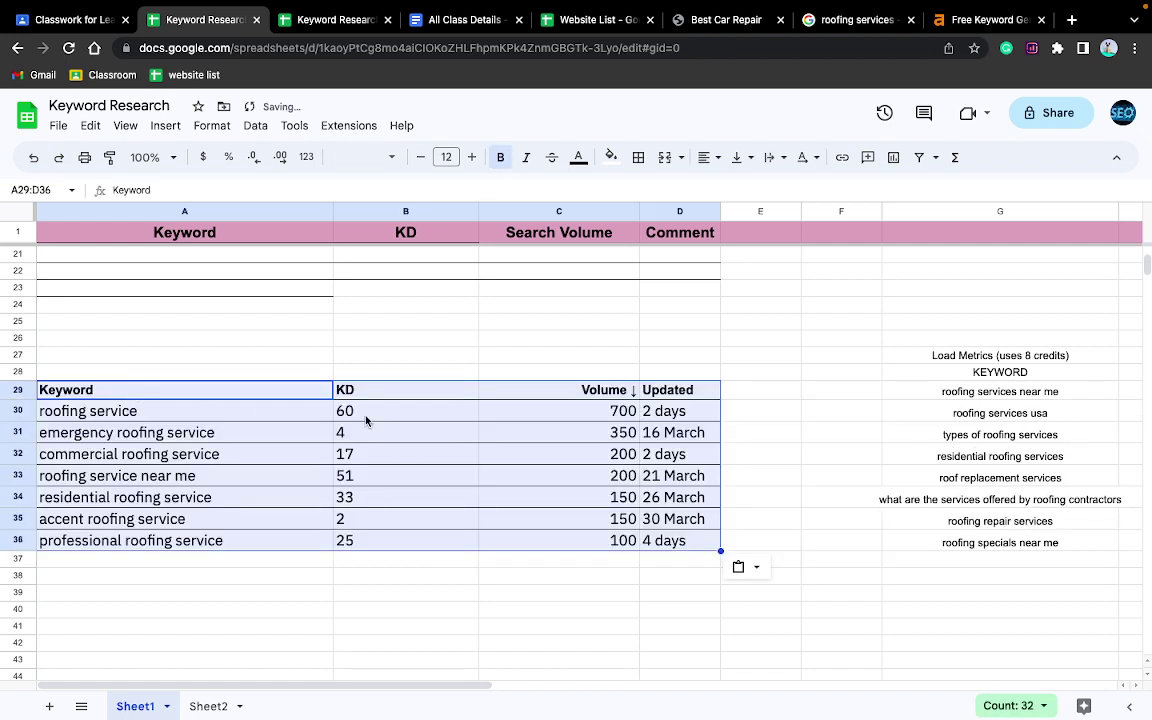
# Clear the contents of row 29 with the pasted headings and rows 30, 33 and 34 with keywords whose KD exceeds 30.
pyautogui.click(18, 389)
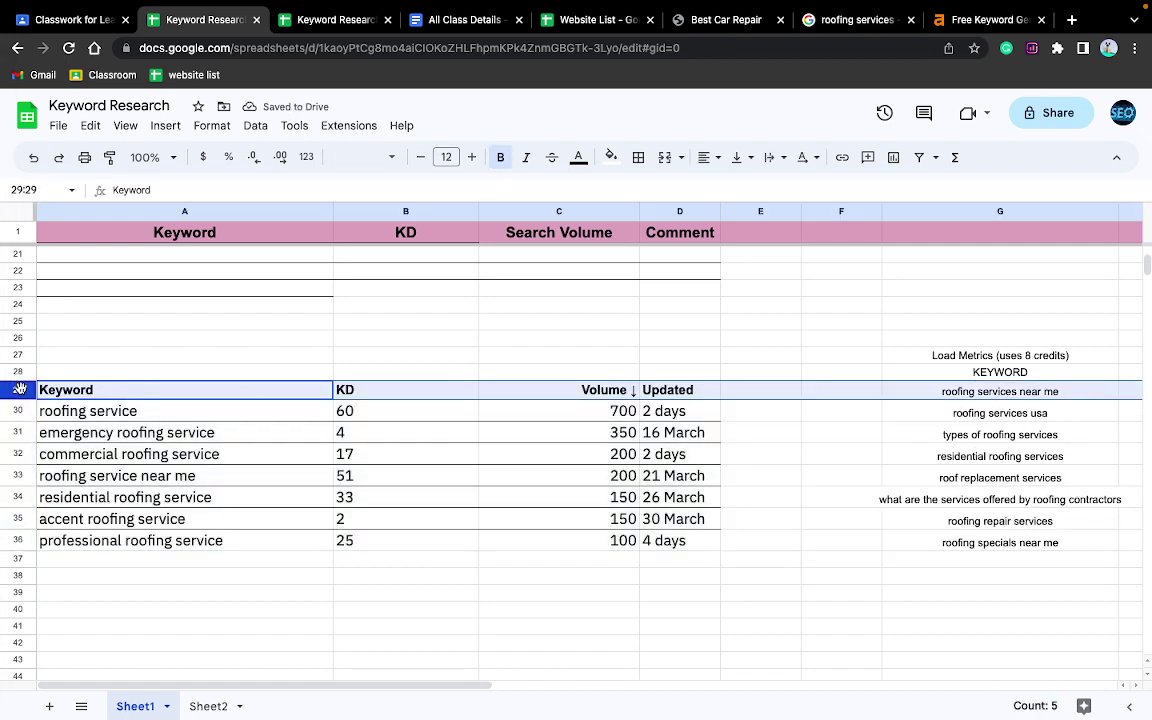
pyautogui.press('Delete')
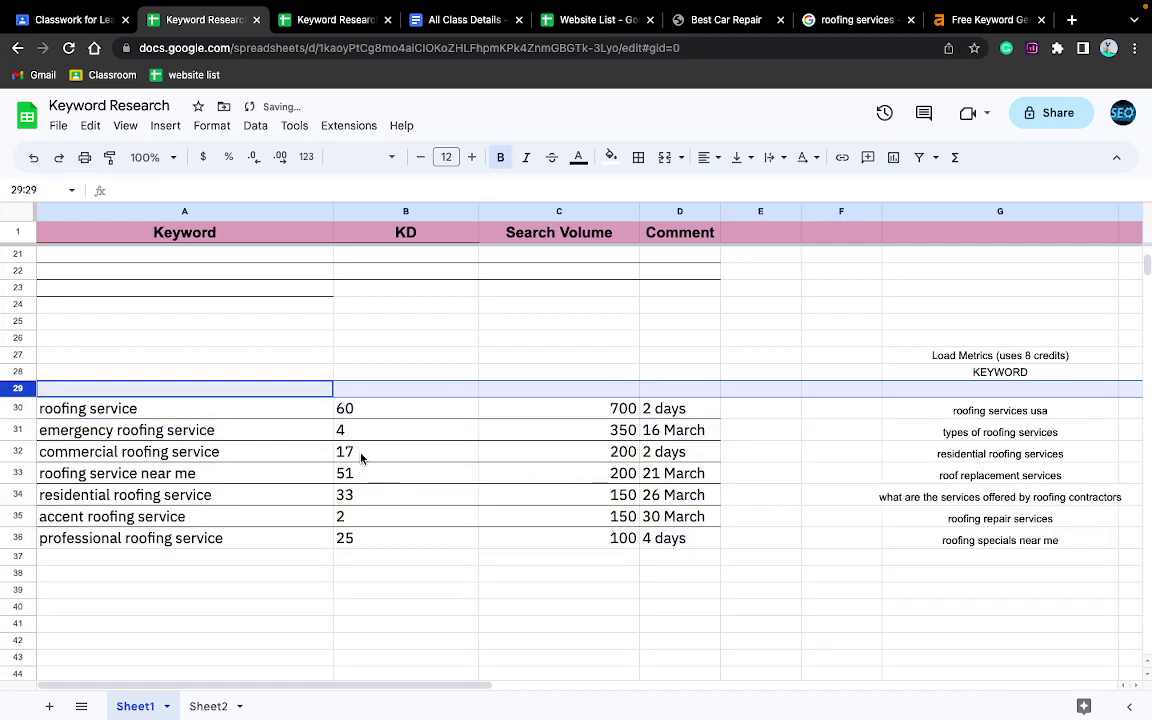
pyautogui.click(18, 408)
pyautogui.press('Delete')
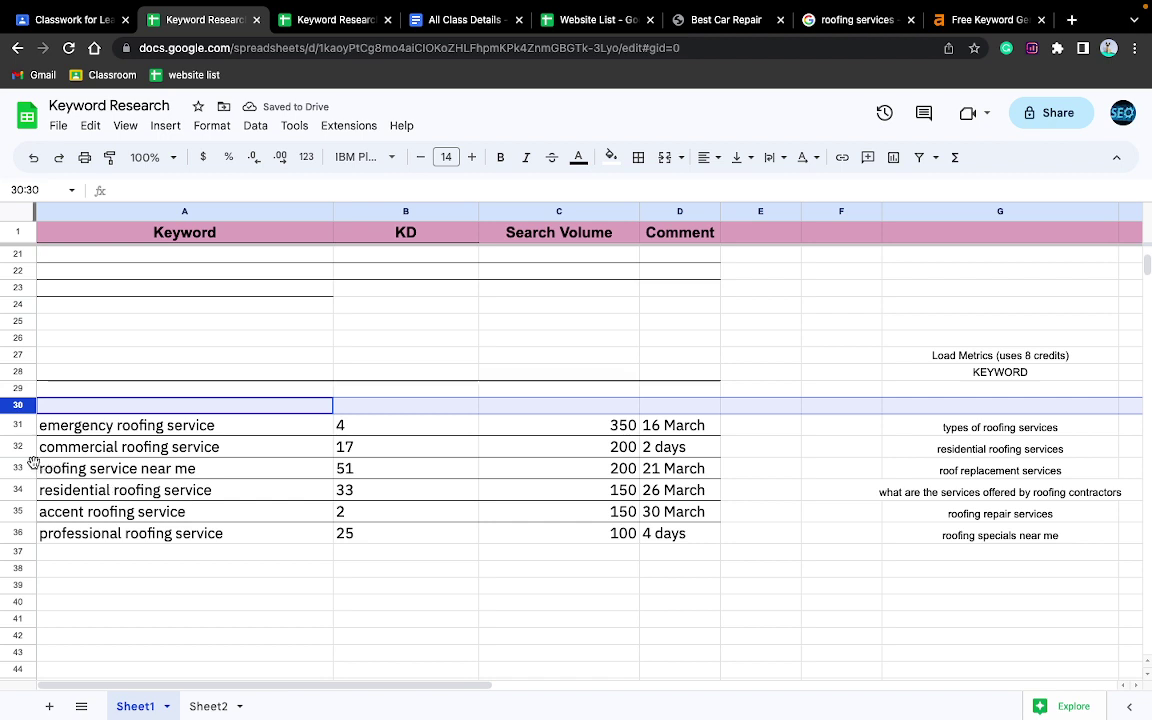
pyautogui.click(18, 468)
pyautogui.press('Delete')
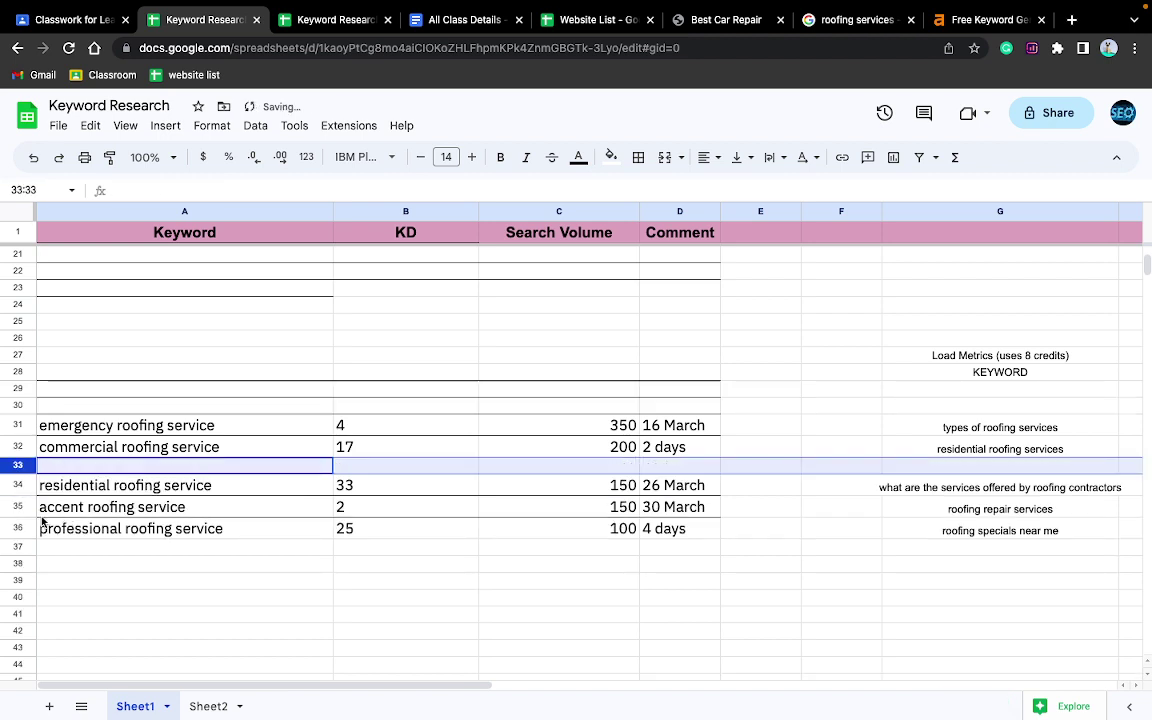
pyautogui.click(18, 485)
pyautogui.press('Delete')
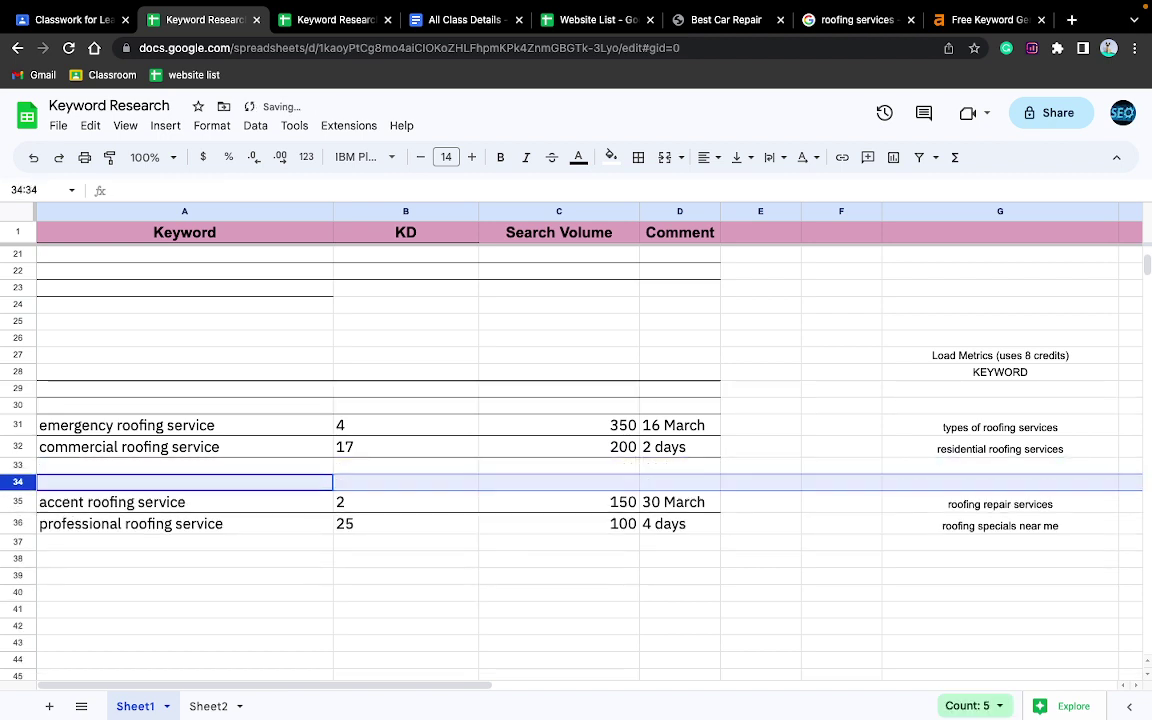
# Delete the two emptied rows between "commercial roofing service" and "accent roofing service".
pyautogui.click(16, 465)
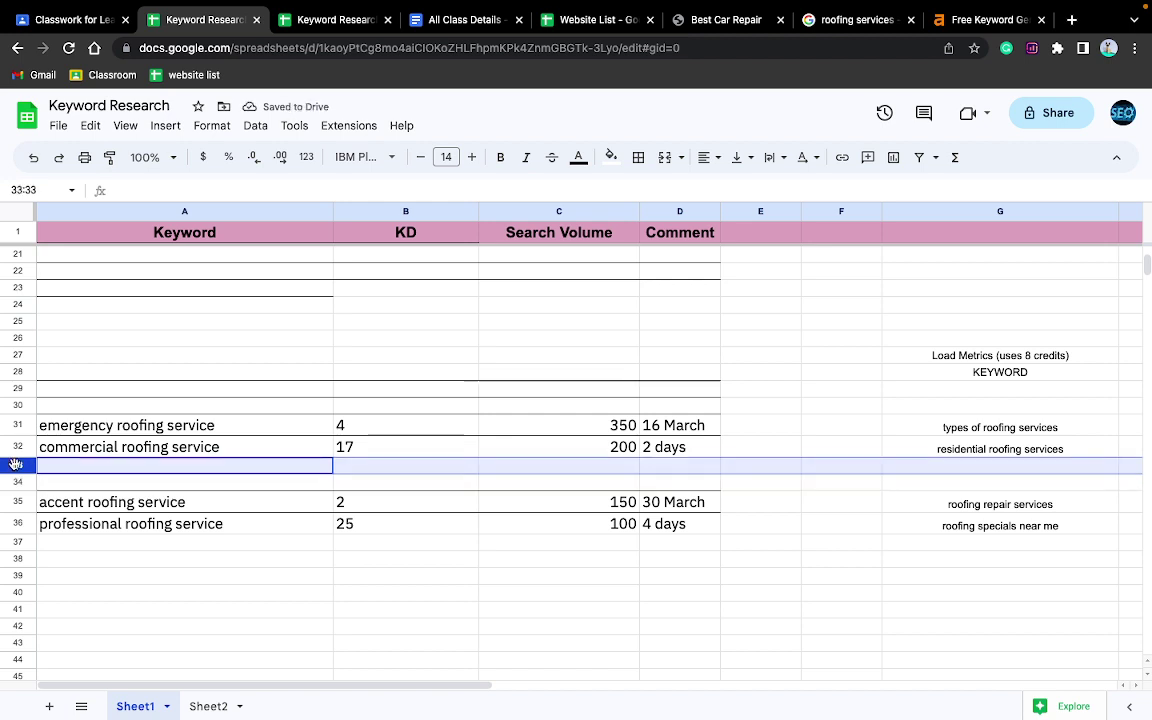
pyautogui.rightClick(16, 465)
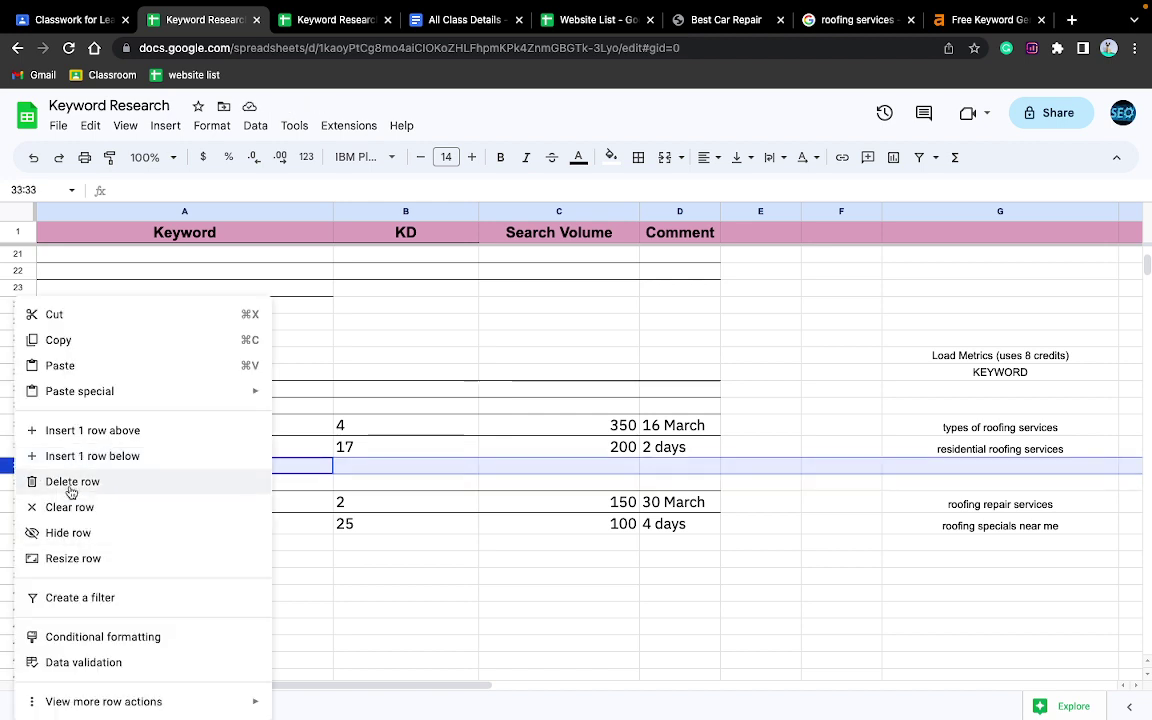
pyautogui.click(71, 483)
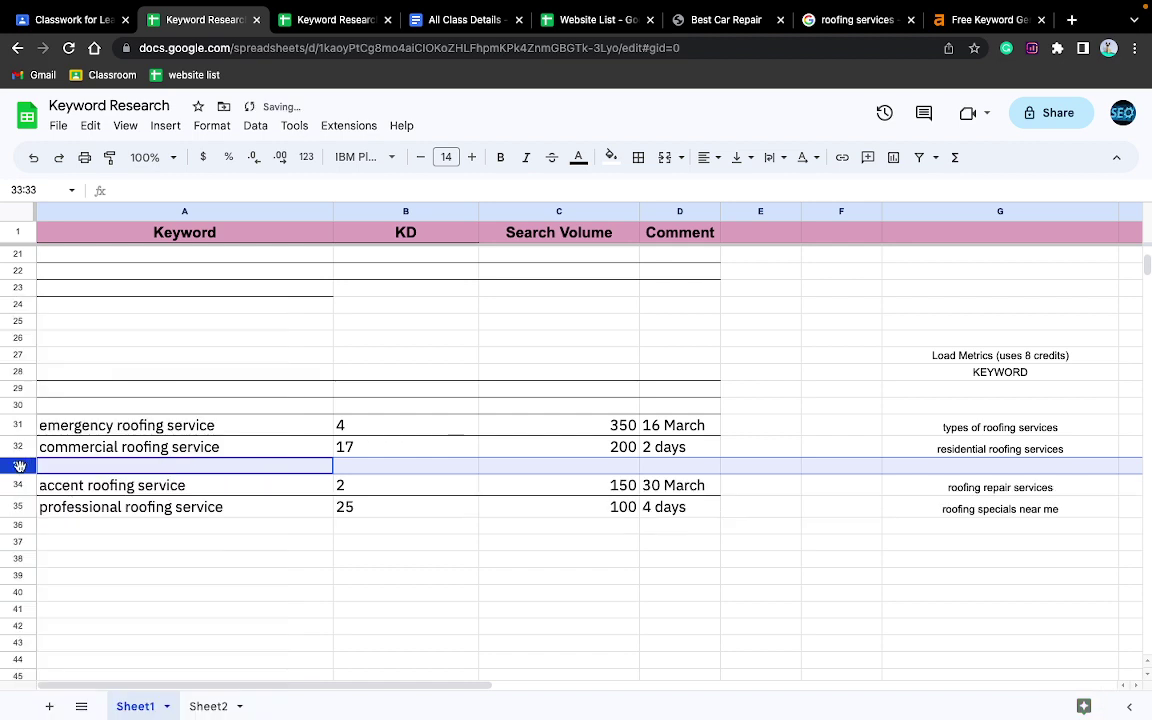
pyautogui.rightClick(20, 466)
pyautogui.click(72, 479)
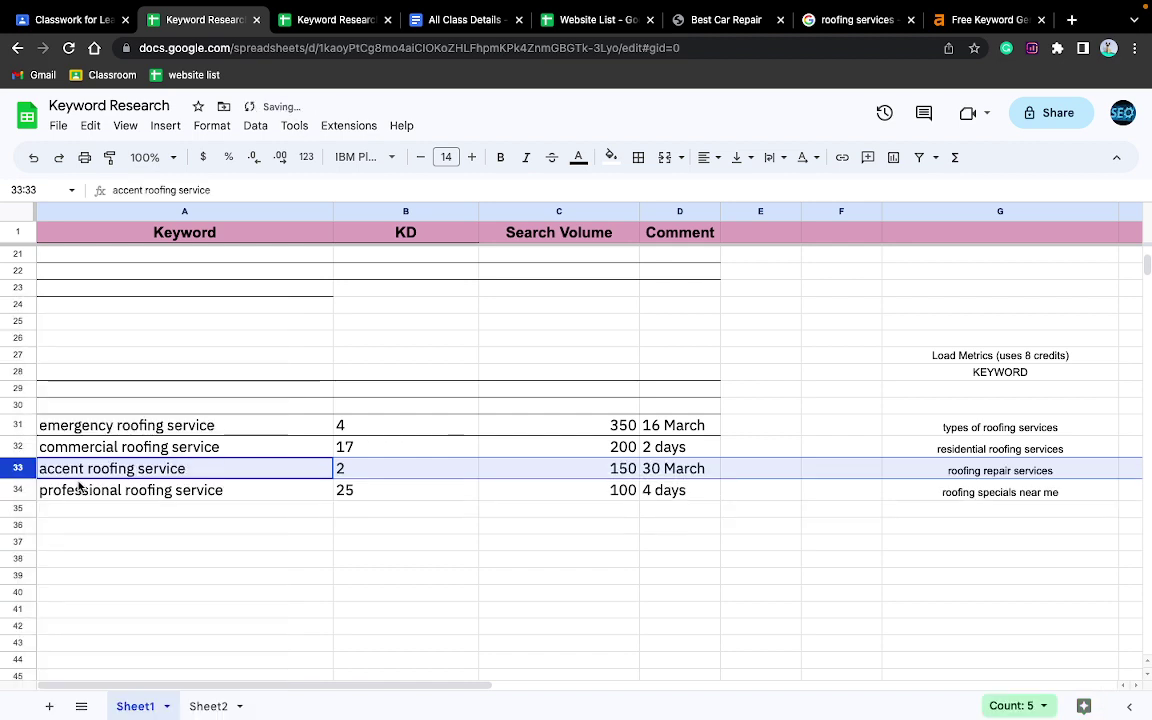
pyautogui.click(364, 516)
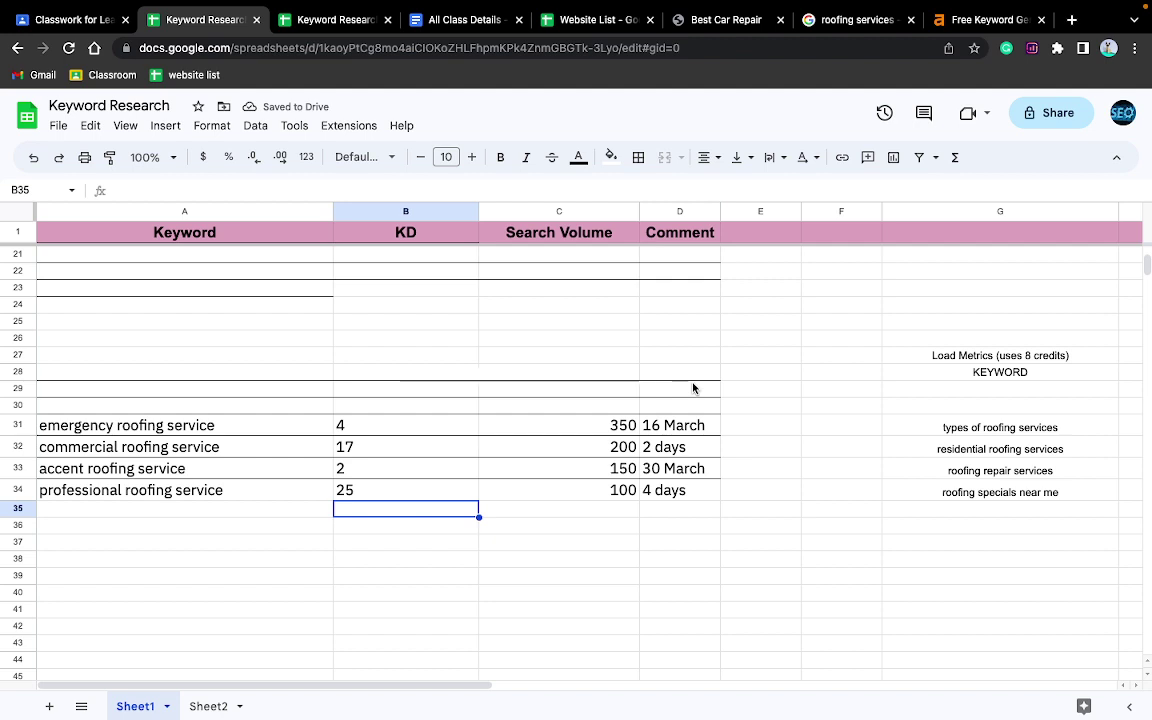
# Clear the pasted update dates from the Comment column, cells D29 to D36.
pyautogui.moveTo(693, 388); pyautogui.dragTo(680, 534)
pyautogui.press('Delete')
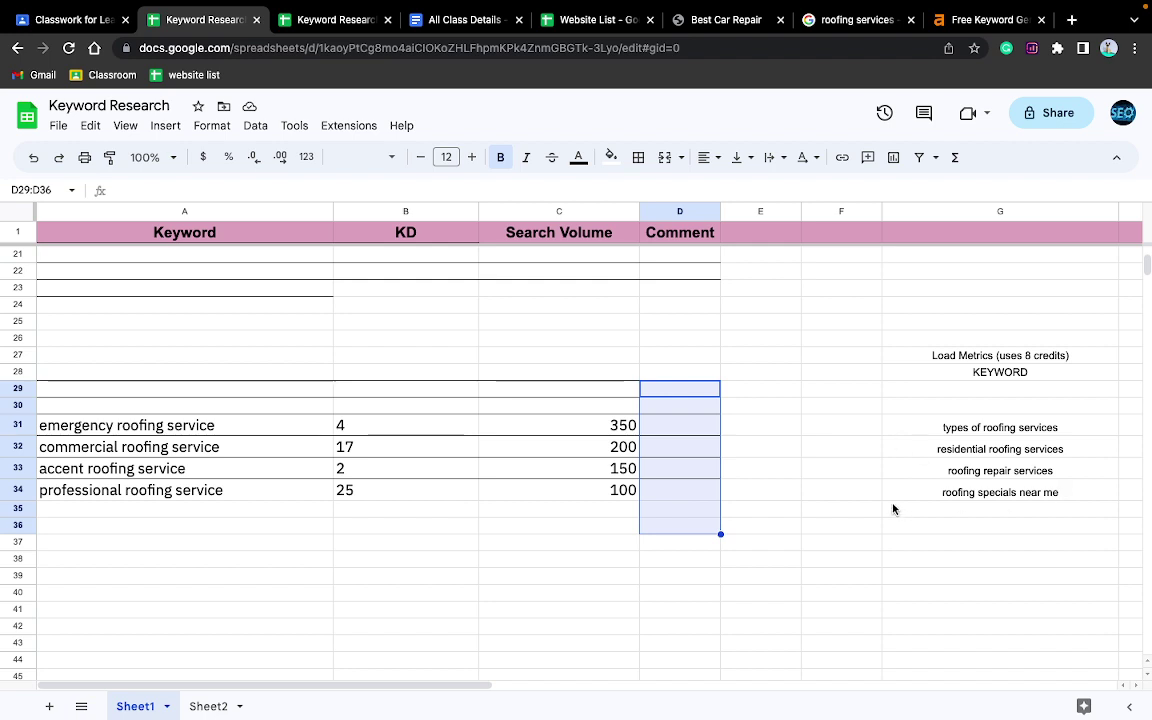
pyautogui.hscroll(2, 990, 473)
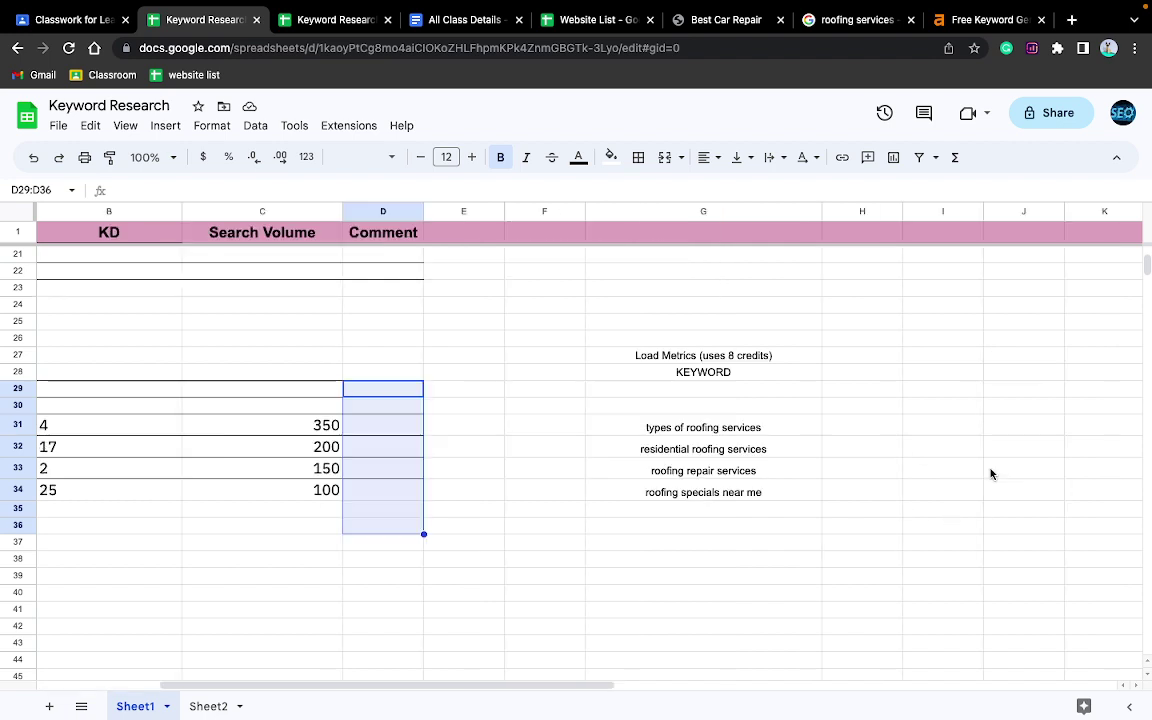
pyautogui.hscroll(-2, 990, 473)
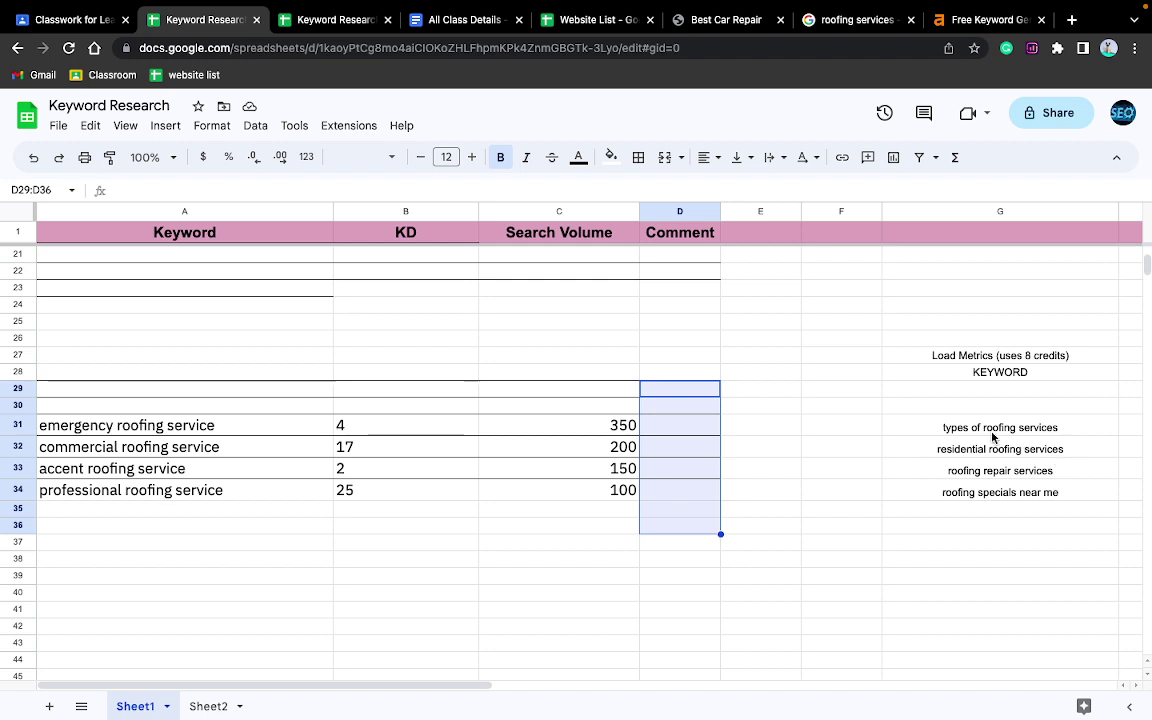
# Look up Google keyword ideas for "types of roofing services" from cell G31 in the Ahrefs Free Keyword Generator, then close the results.
pyautogui.click(989, 433)
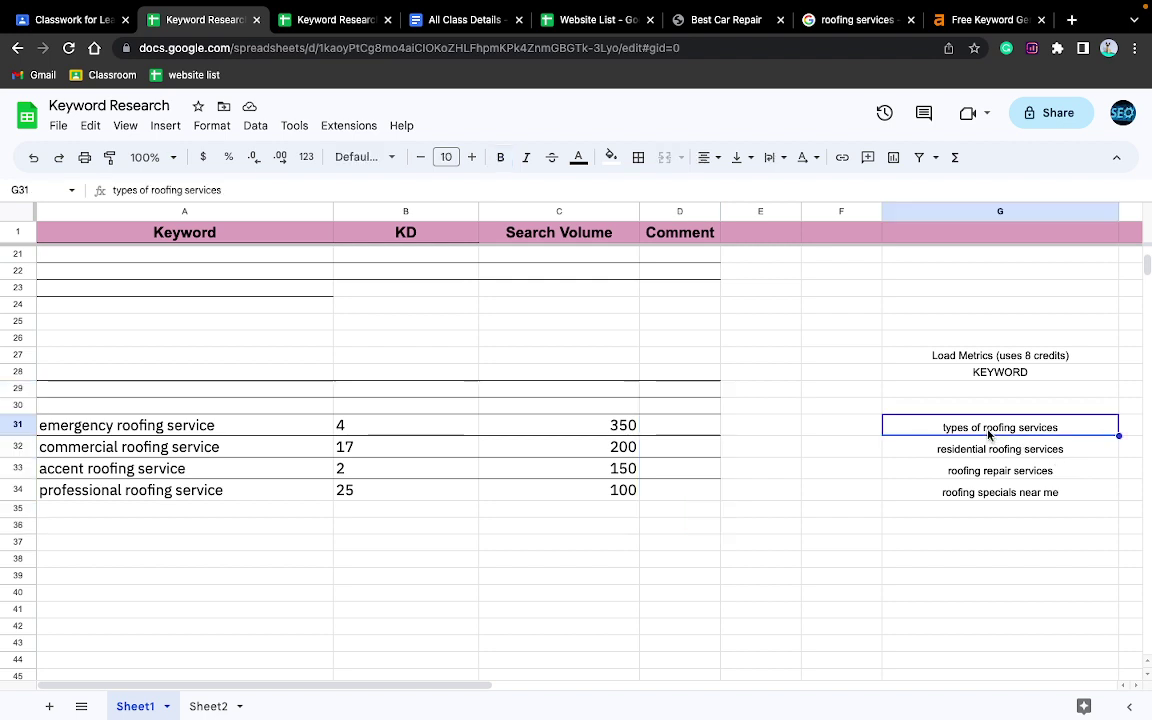
pyautogui.click(947, 19)
pyautogui.scroll(2, 954, 342)
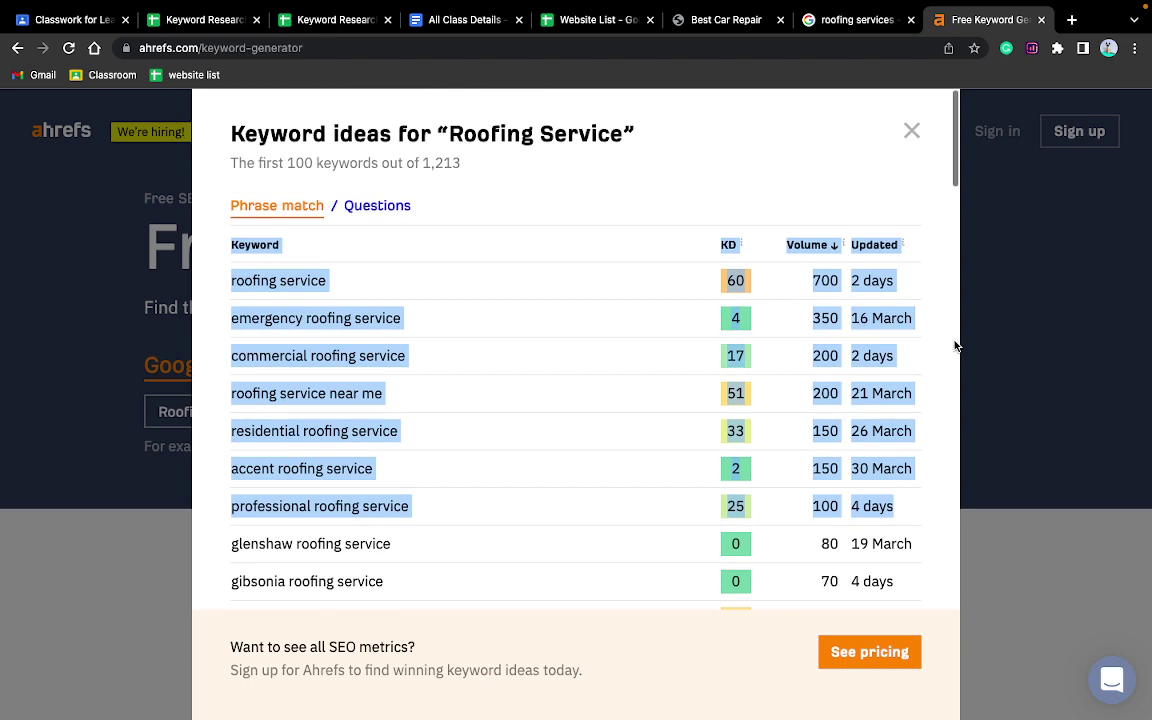
pyautogui.click(912, 133)
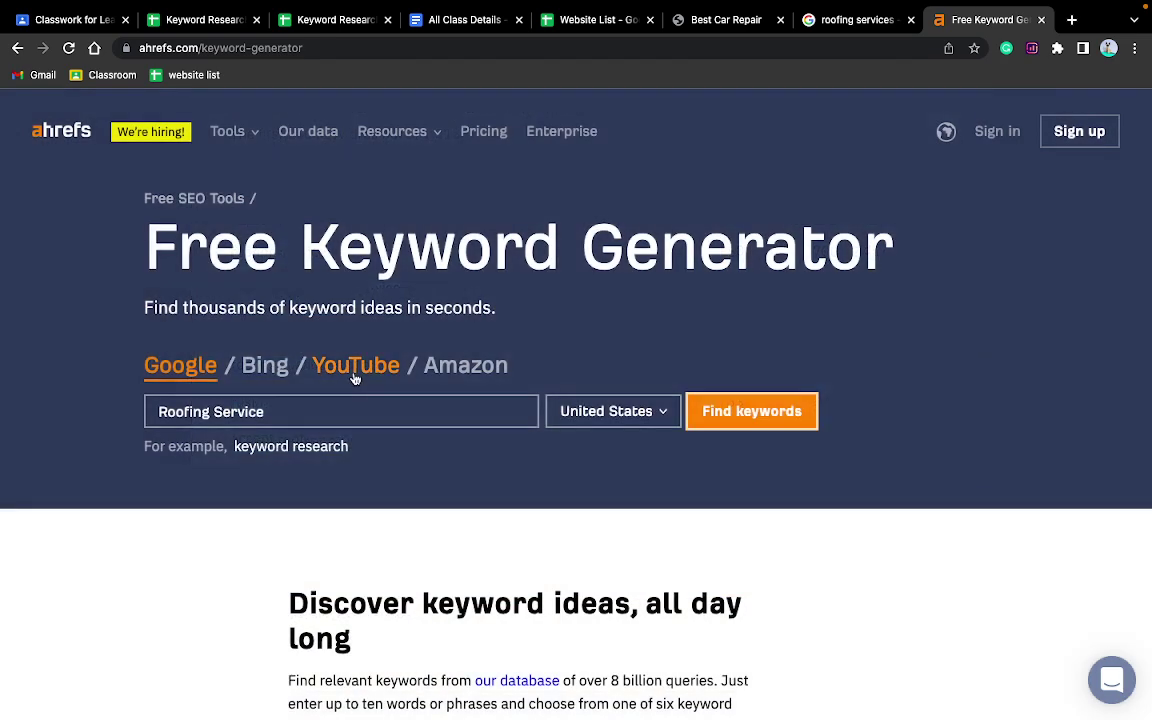
pyautogui.tripleClick(285, 416)
pyautogui.write('types of roofing services')
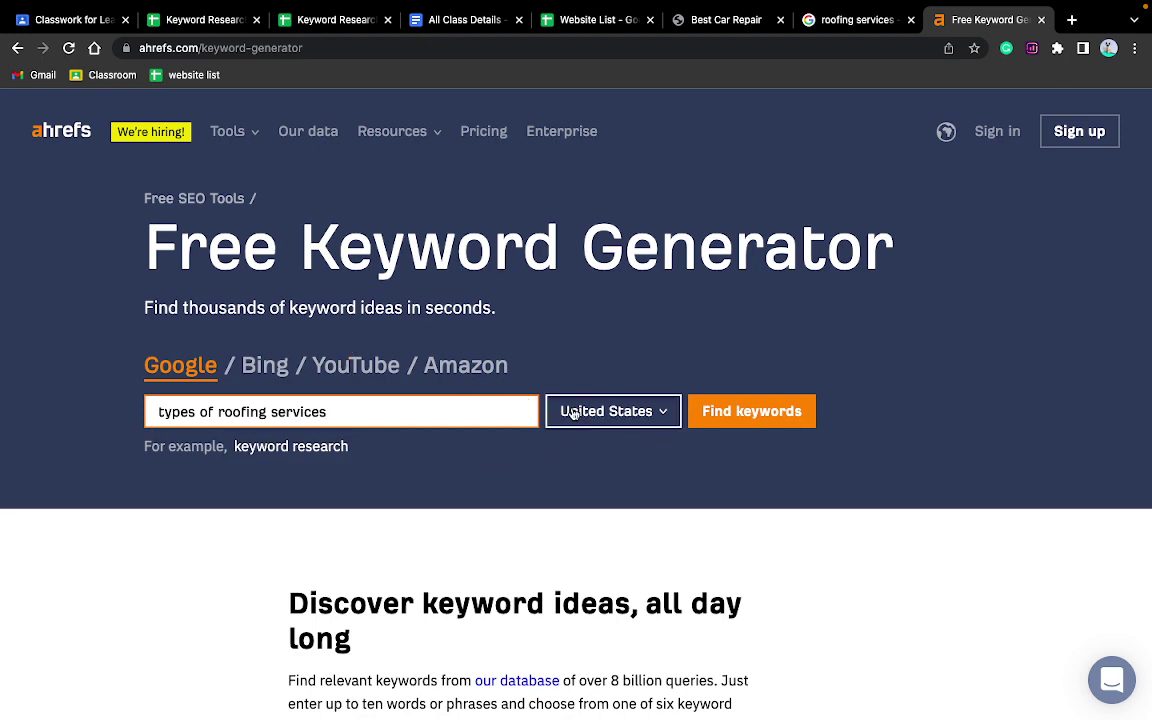
pyautogui.click(733, 412)
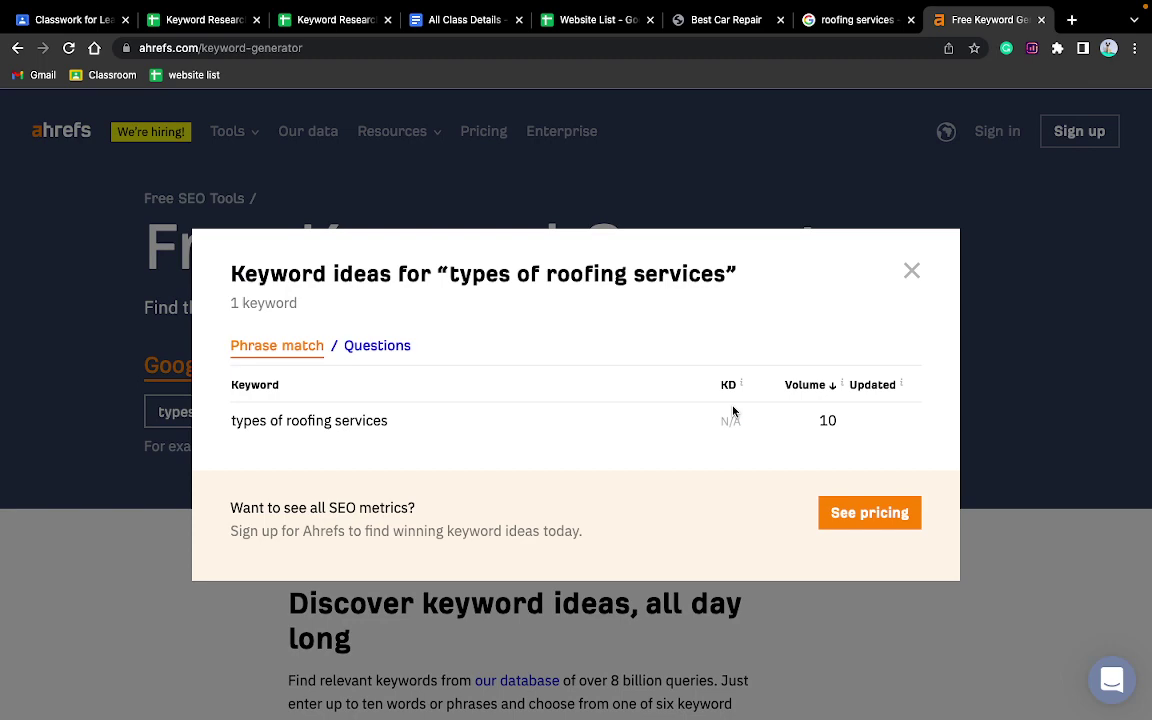
pyautogui.click(911, 271)
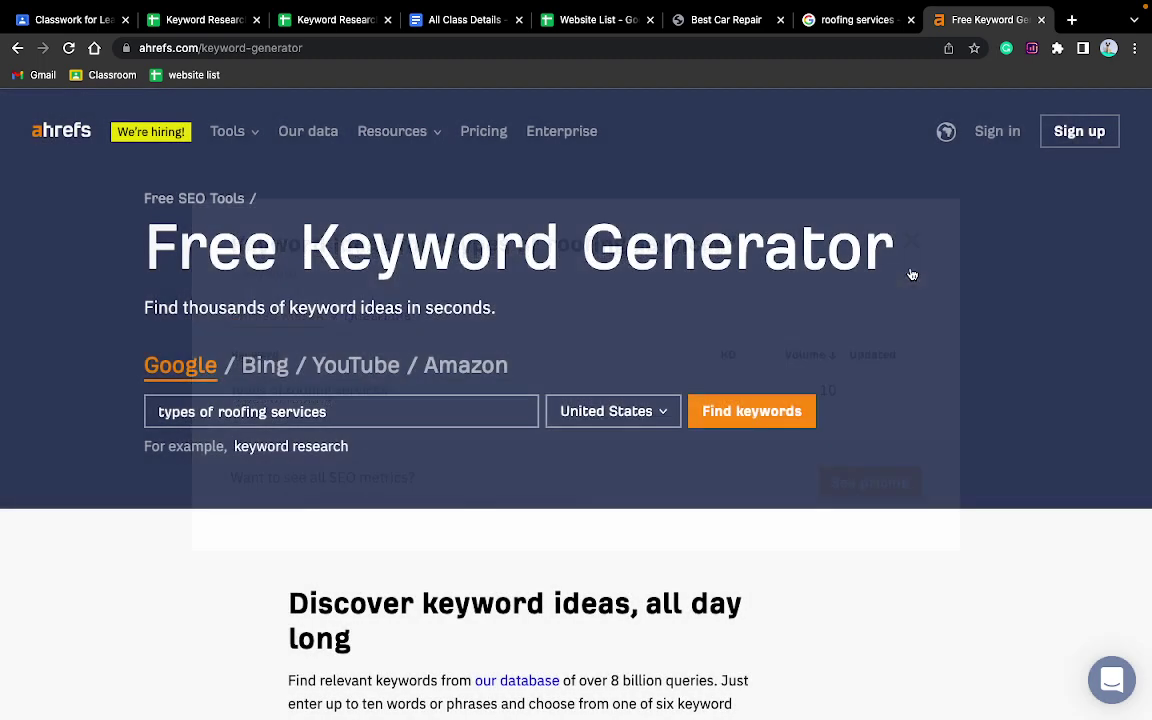
# Return to the Keyword Research spreadsheet and copy "residential roofing services" from cell G32.
pyautogui.click(851, 22)
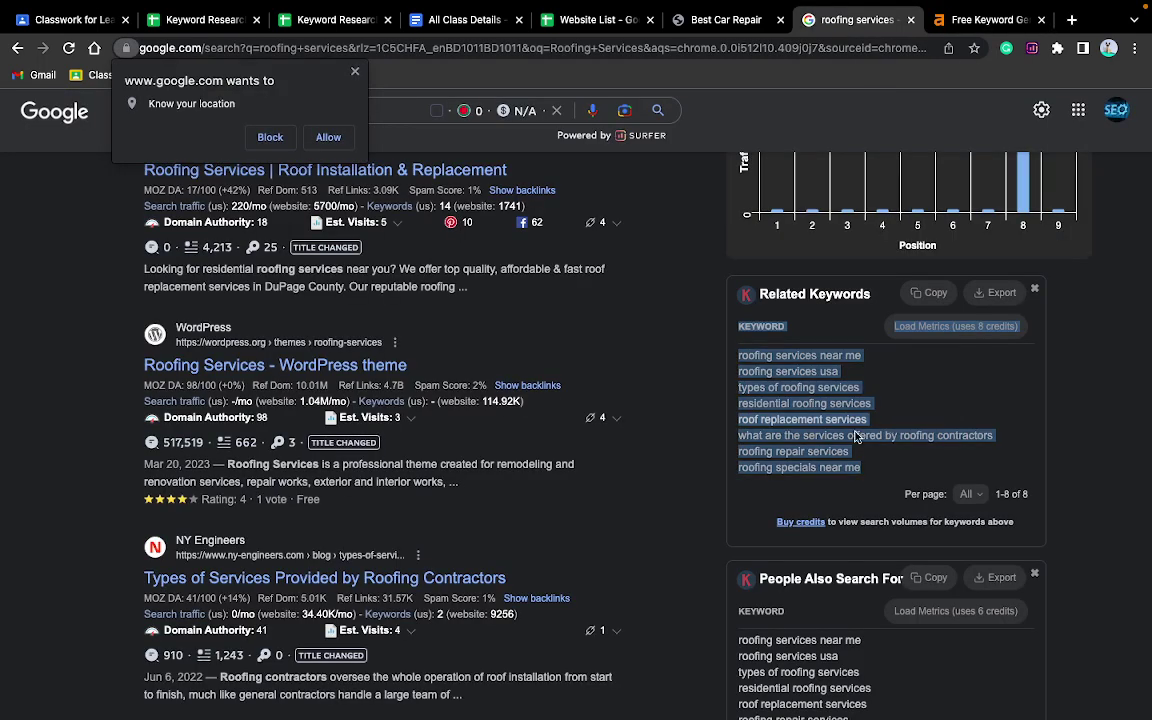
pyautogui.click(570, 26)
pyautogui.click(334, 24)
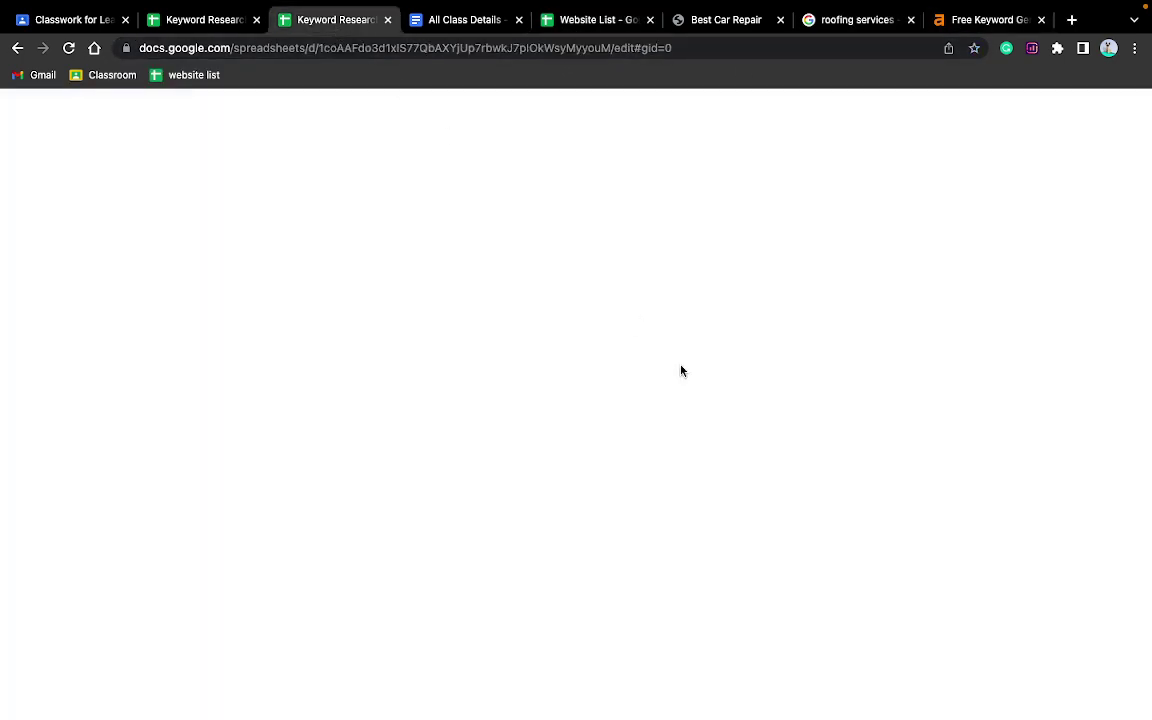
pyautogui.click(222, 21)
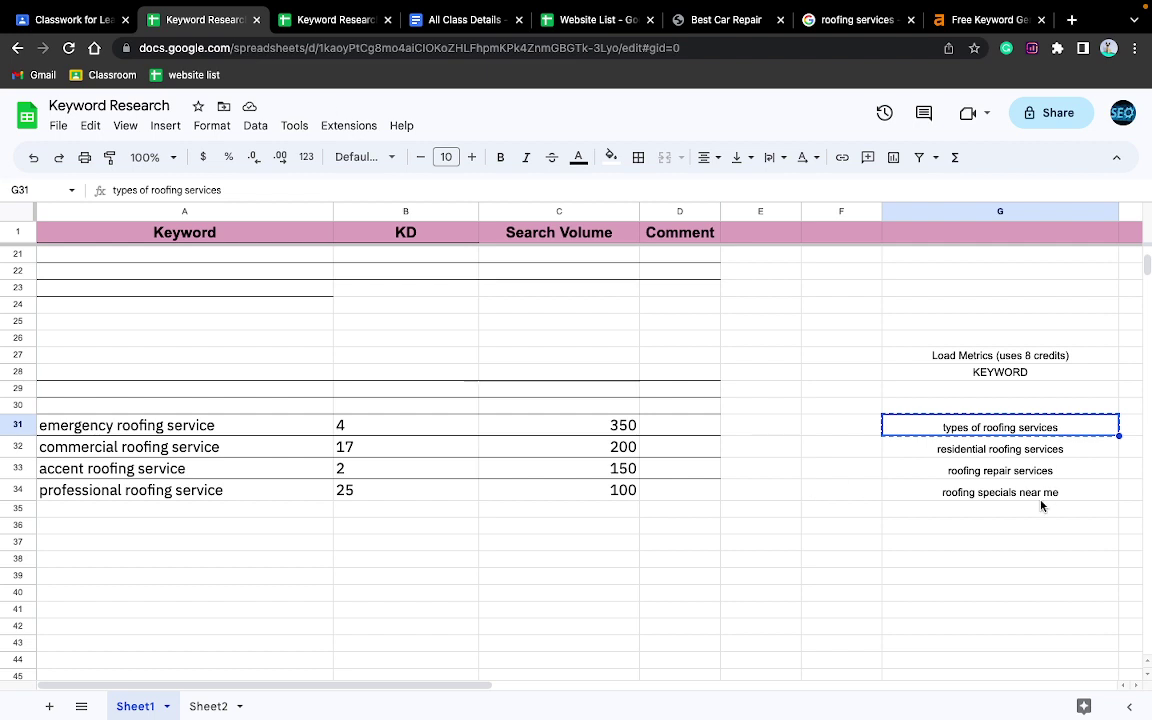
pyautogui.click(998, 451)
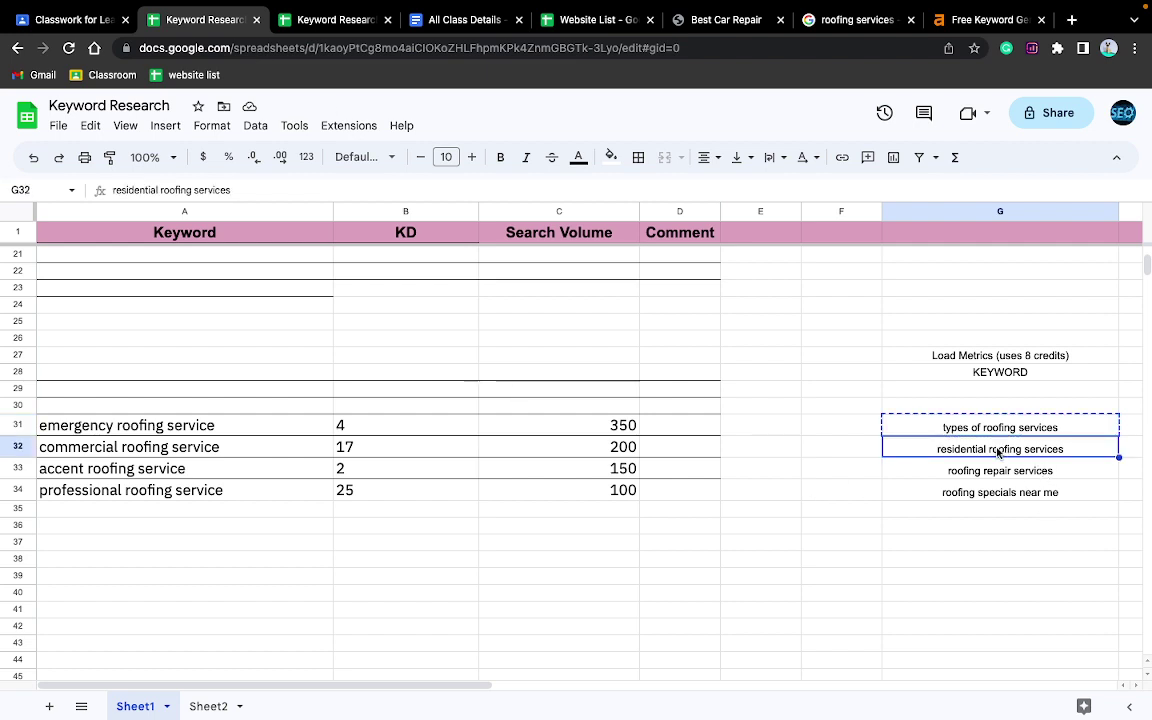
pyautogui.hotkey('ctrl', 'c')
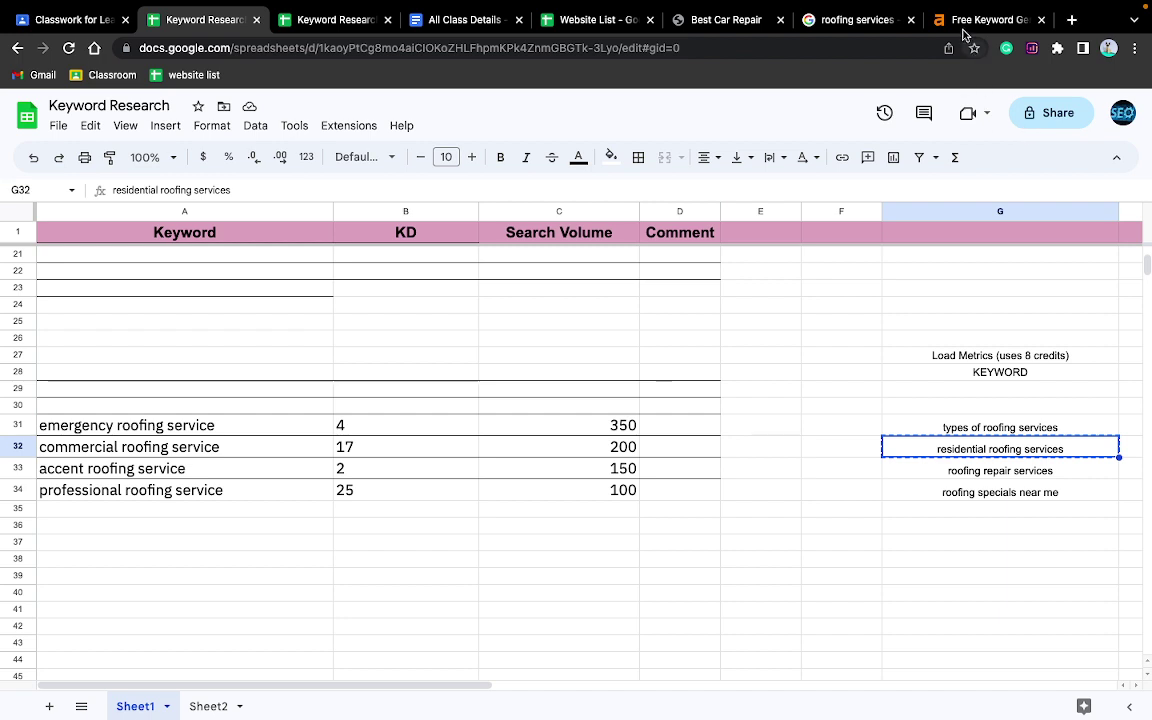
# Generate Google keyword ideas for "residential roofing services" in the United States with the Ahrefs Free Keyword Generator.
pyautogui.click(962, 22)
pyautogui.tripleClick(270, 414)
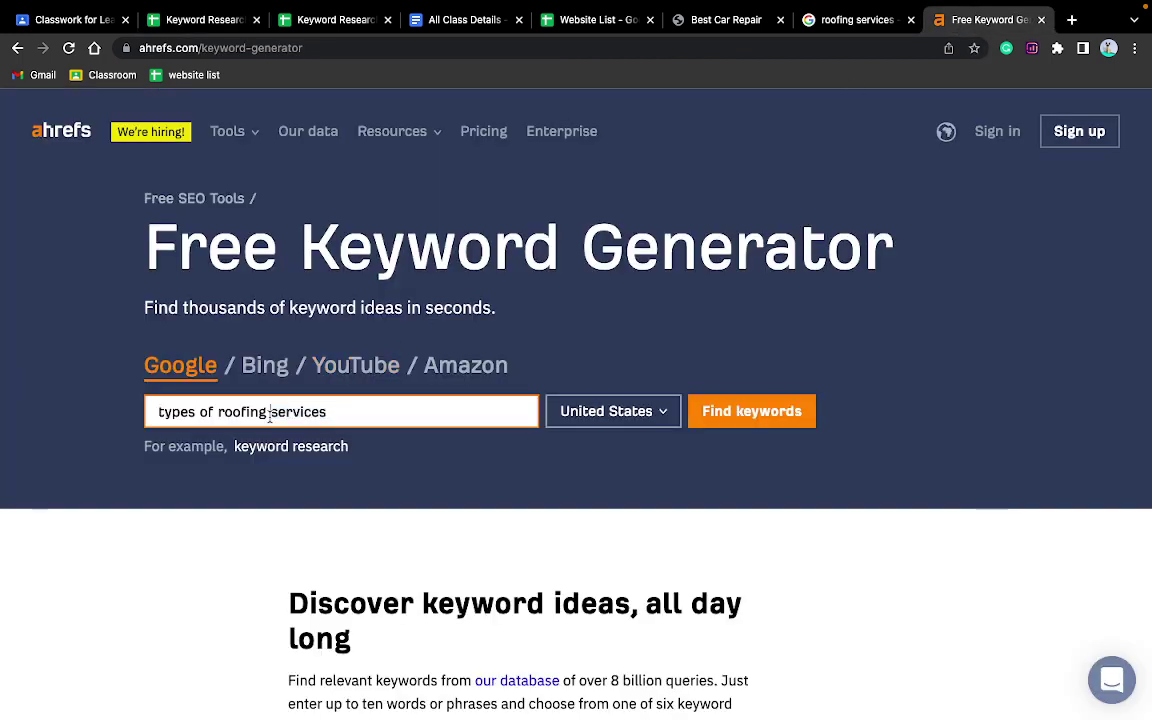
pyautogui.hotkey('ctrl', 'v')
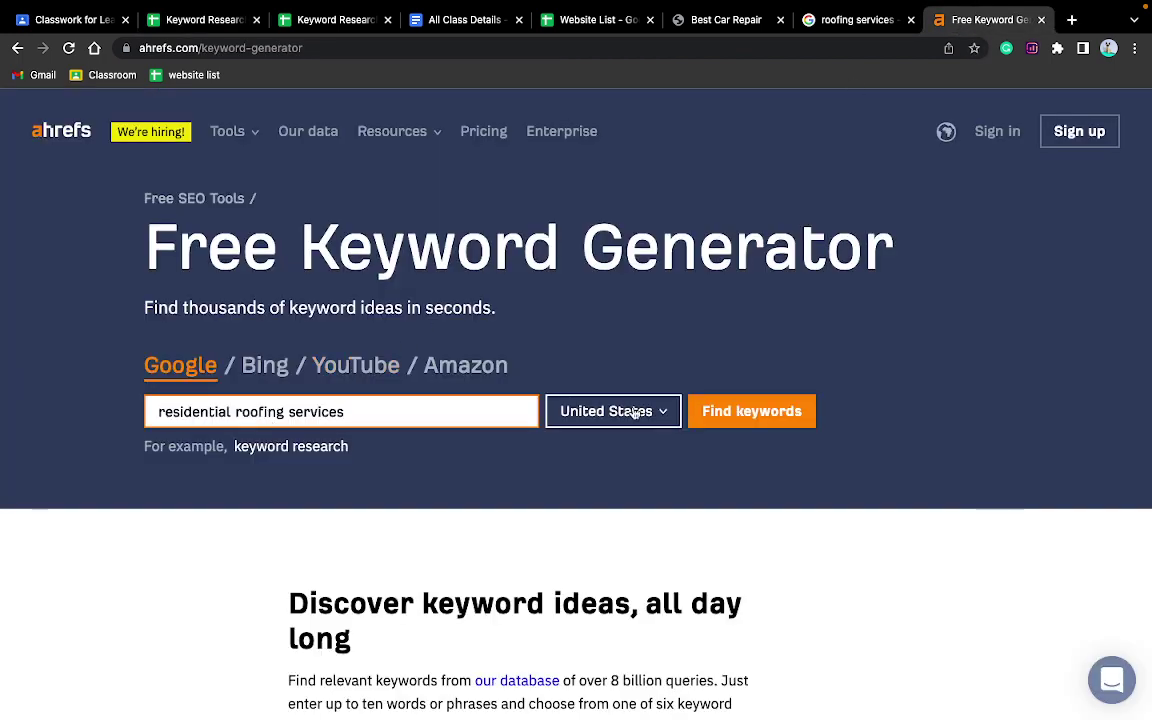
pyautogui.click(723, 411)
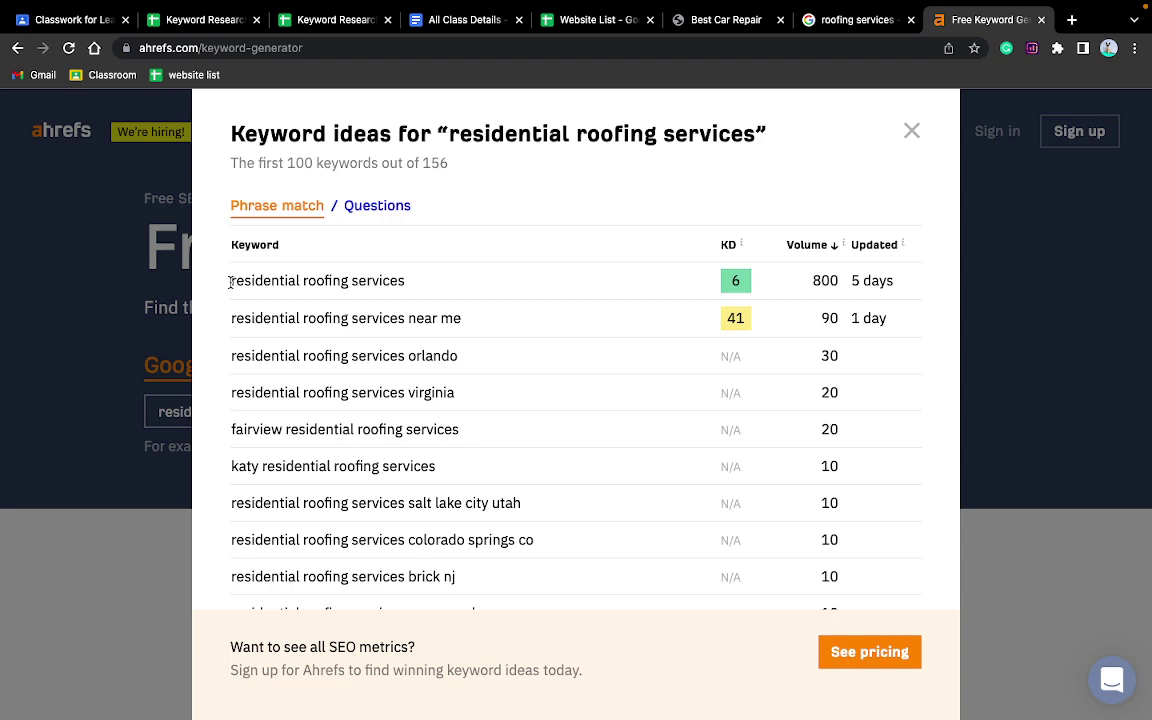
# Copy the "residential roofing services" result with its KD and volume from Ahrefs into cells A35 to C35 of the Keyword Research sheet.
pyautogui.moveTo(230, 282); pyautogui.dragTo(837, 282)
pyautogui.hotkey('ctrl', 'c')
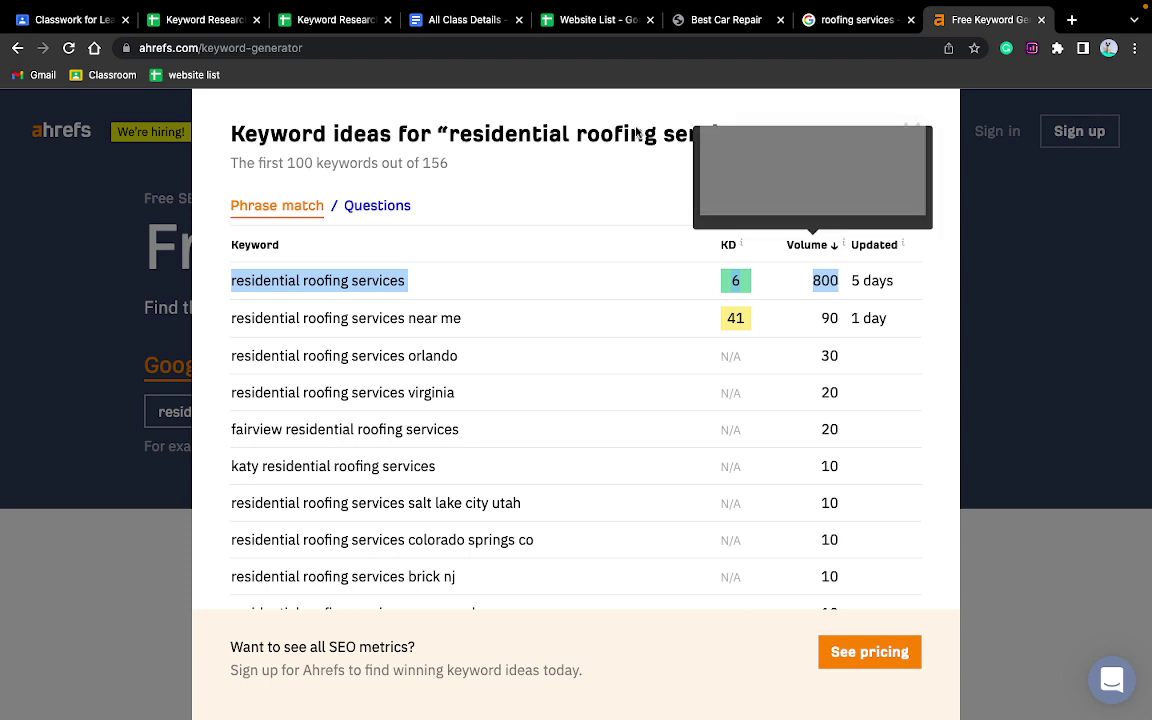
pyautogui.click(230, 20)
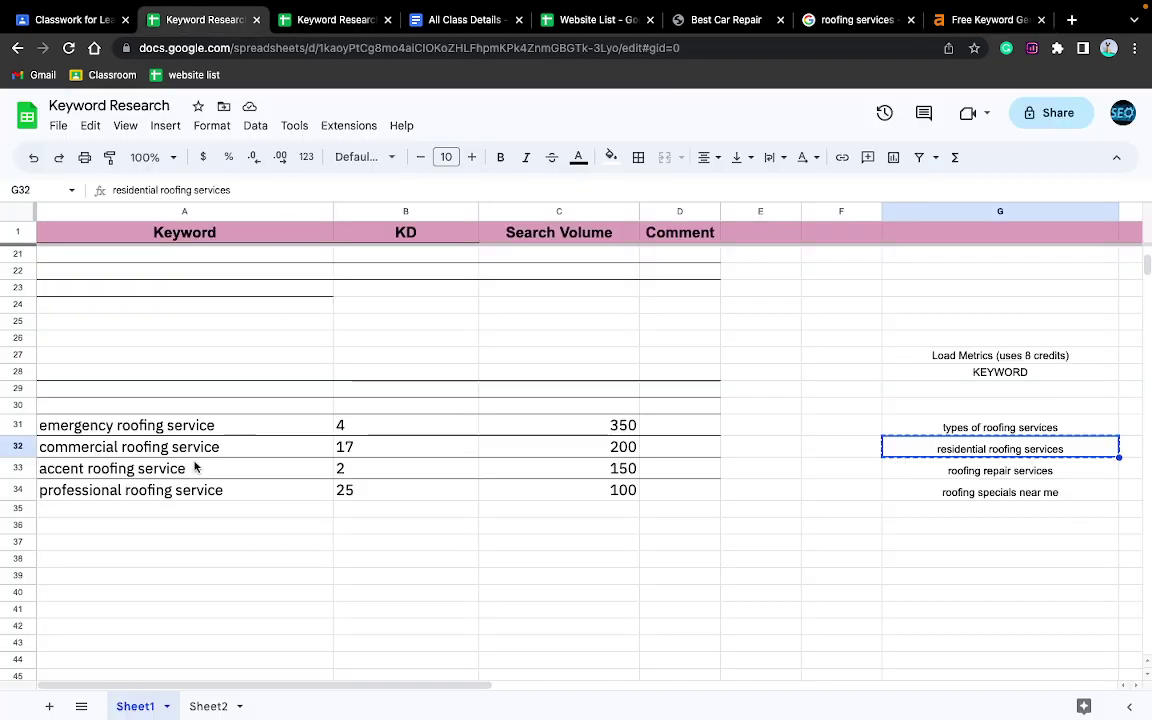
pyautogui.click(100, 513)
pyautogui.hotkey('ctrl', 'v')
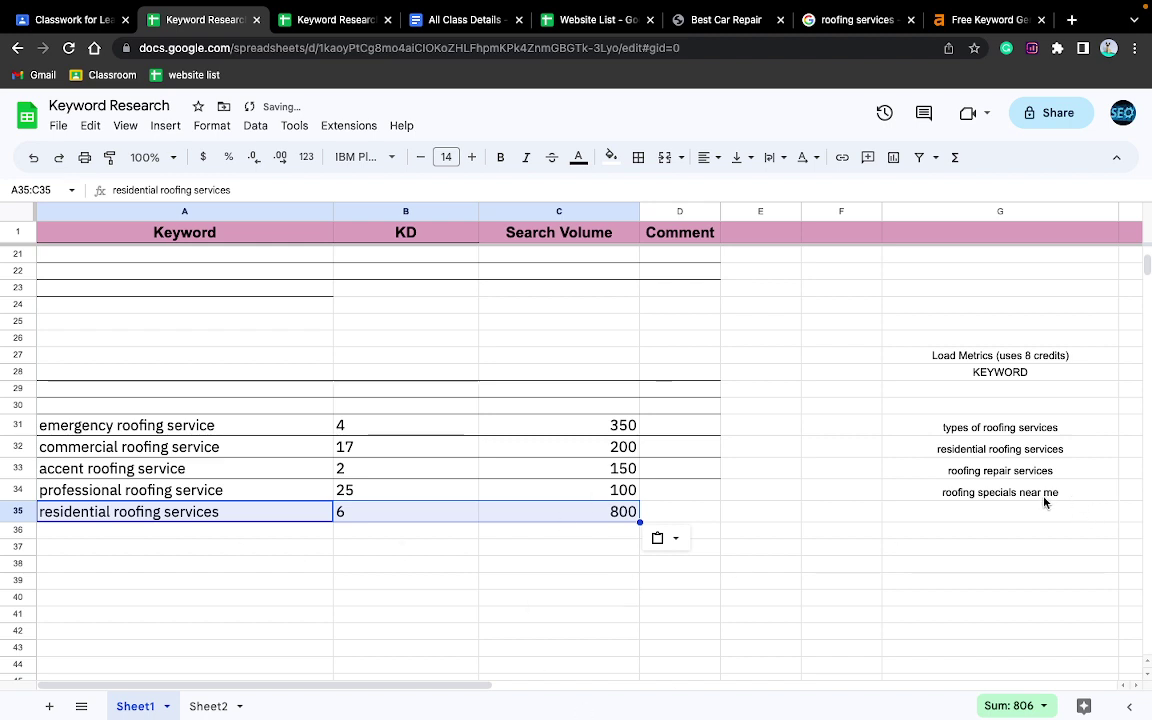
# Look up Google keyword ideas for "roofing repair services" from cell G33 in the Ahrefs Free Keyword Generator for the United States.
pyautogui.click(991, 474)
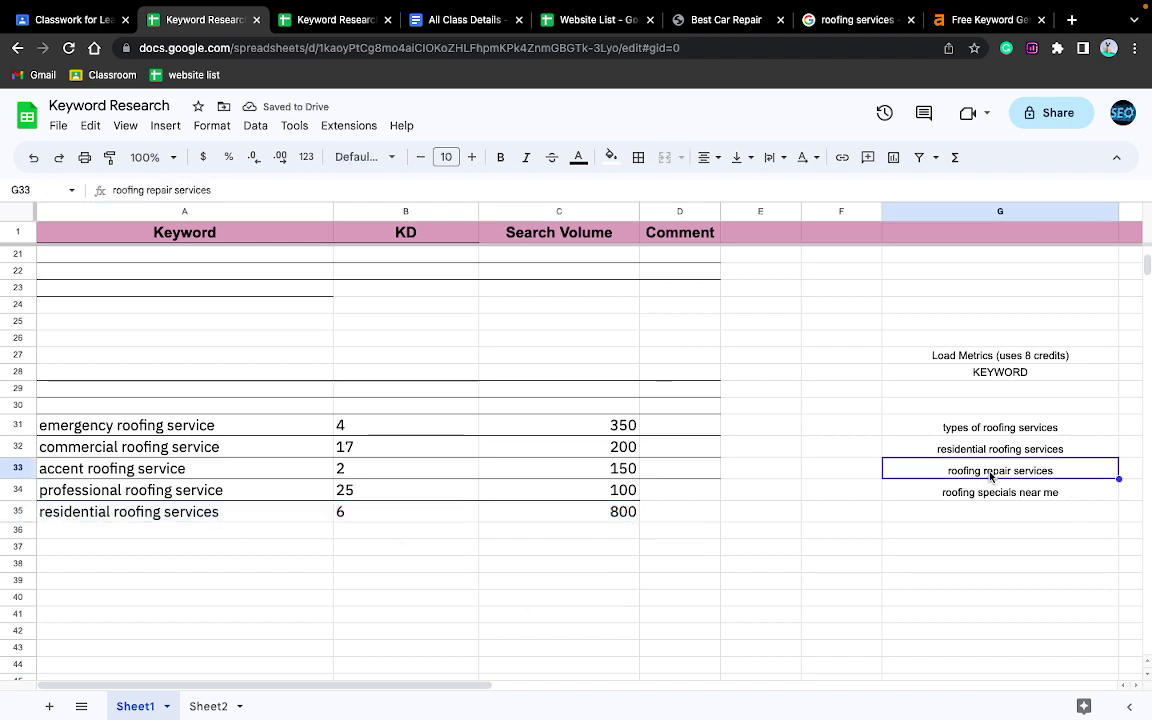
pyautogui.click(968, 20)
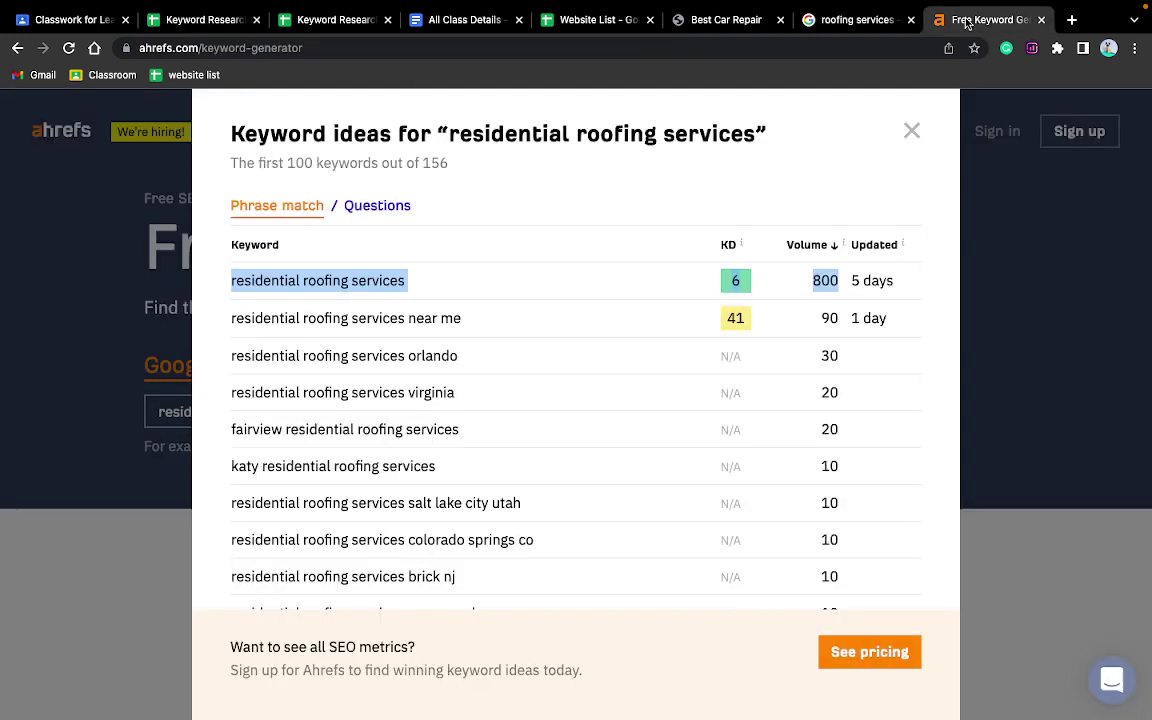
pyautogui.click(911, 131)
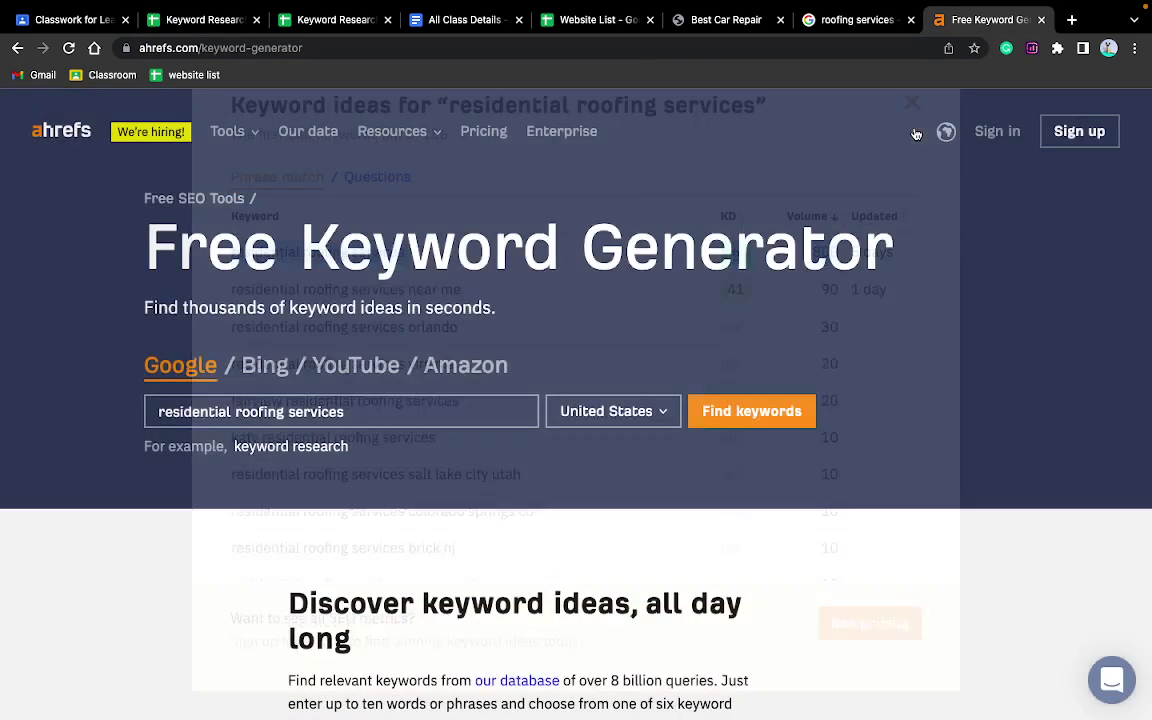
pyautogui.tripleClick(357, 407)
pyautogui.hotkey('ctrl', 'v')
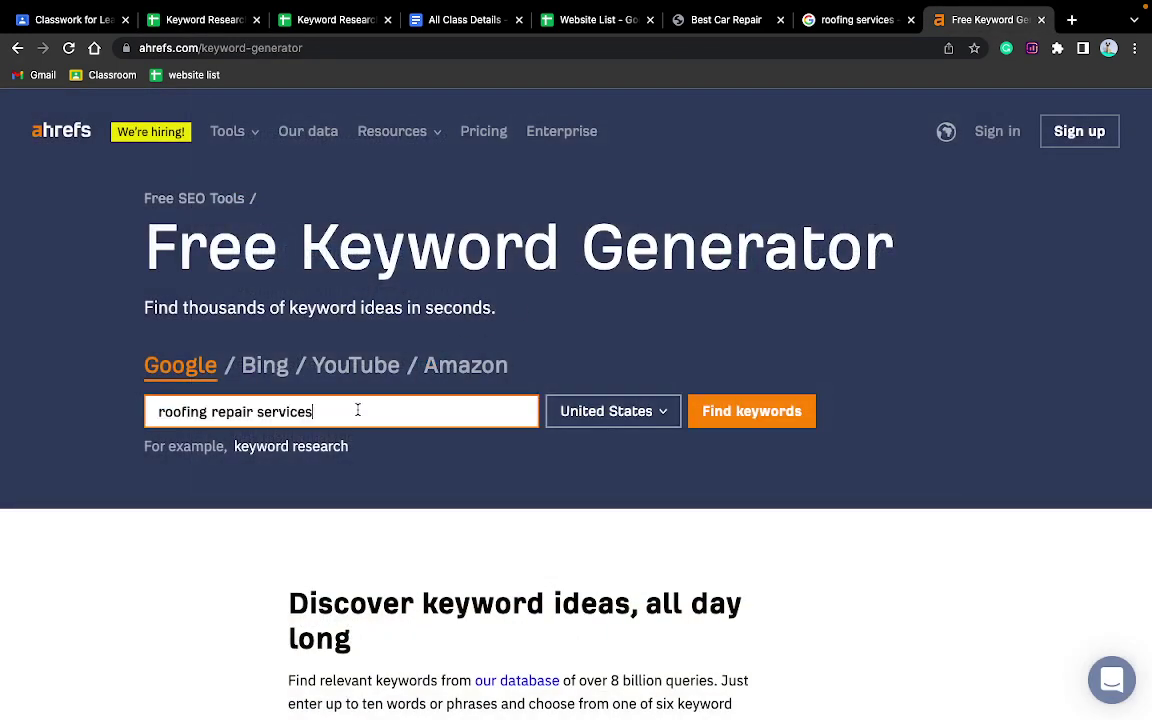
pyautogui.click(757, 420)
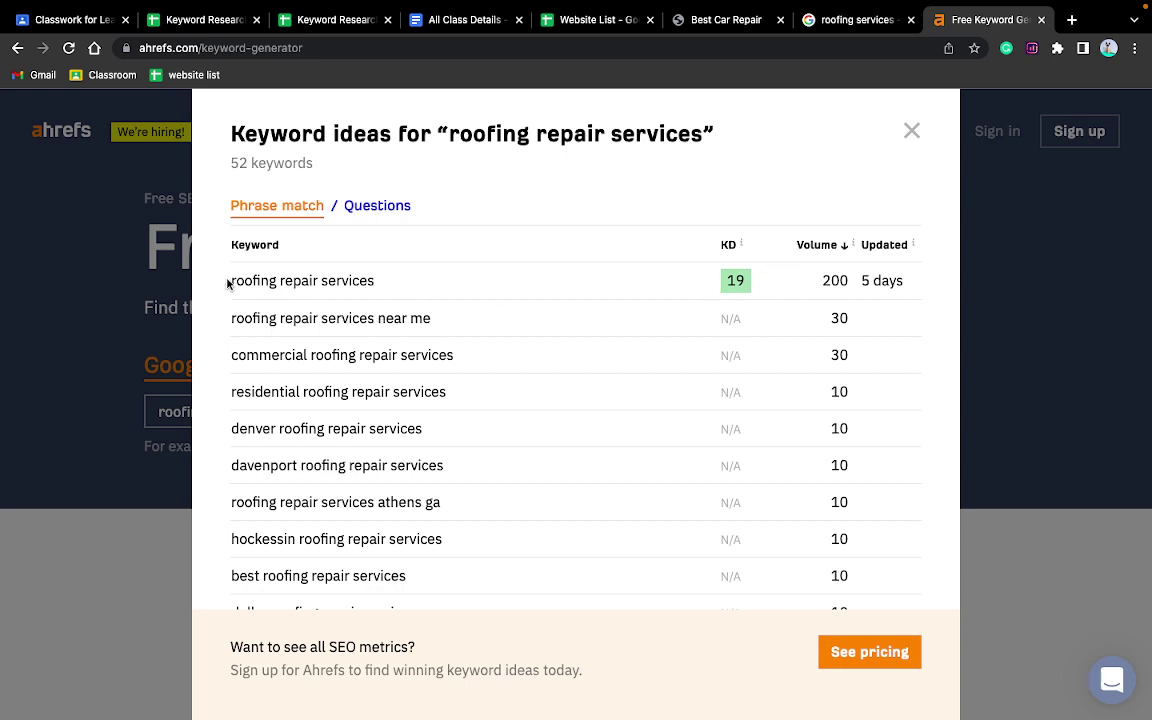
# Copy the "roofing repair services" result with its KD and volume into cells A36 to C36 of the Keyword Research sheet.
pyautogui.moveTo(234, 285); pyautogui.dragTo(840, 280)
pyautogui.click(849, 281)
pyautogui.moveTo(233, 281); pyautogui.dragTo(852, 289)
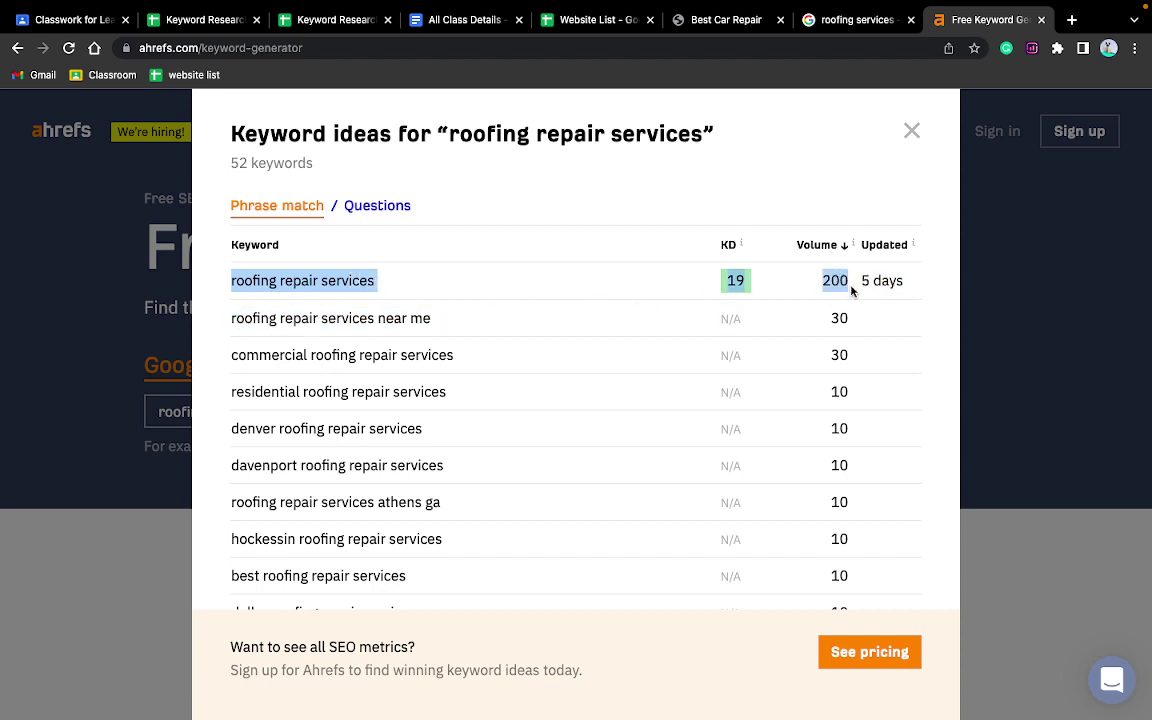
pyautogui.click(180, 20)
pyautogui.click(191, 540)
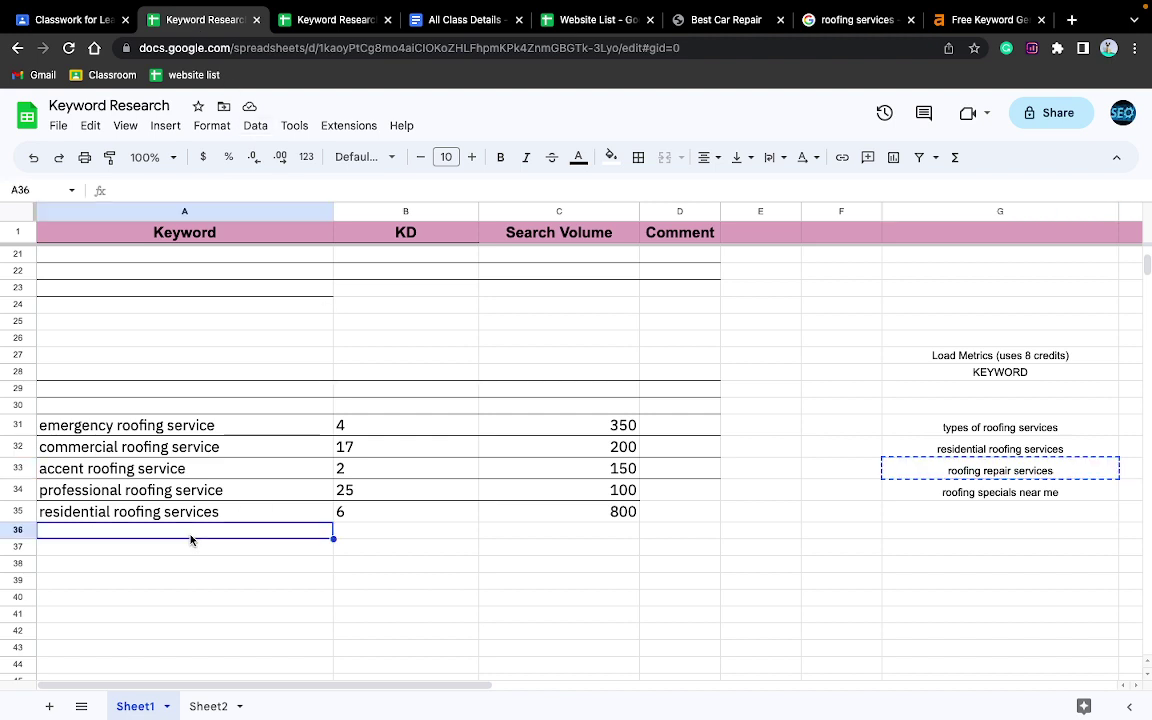
pyautogui.hotkey('ctrl', 'v')
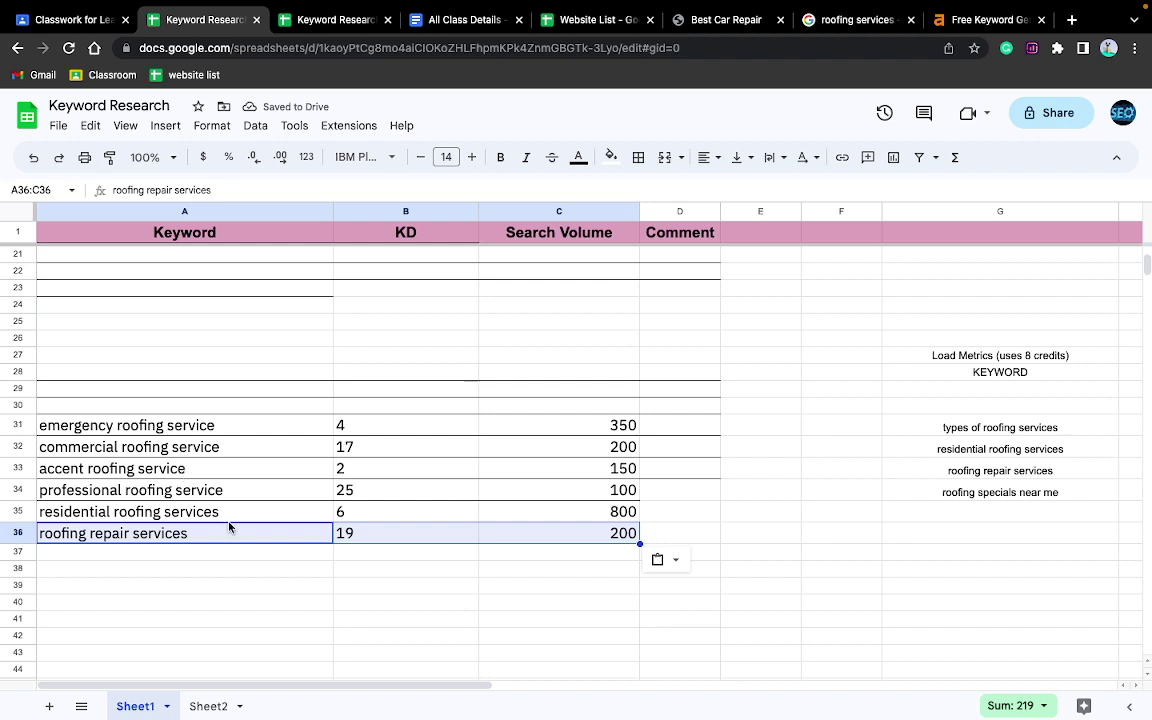
pyautogui.click(630, 620)
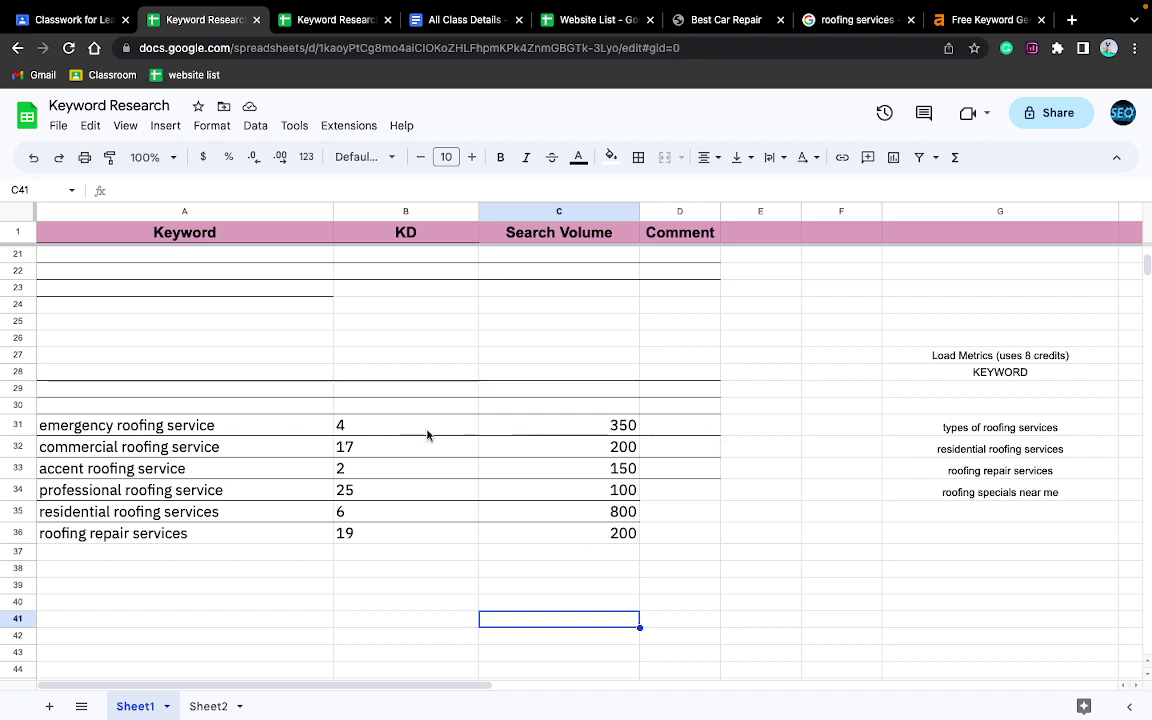
# Enter the comments "very good" for emergency roofing service in D31 and "good" for commercial roofing service in D32.
pyautogui.click(355, 430)
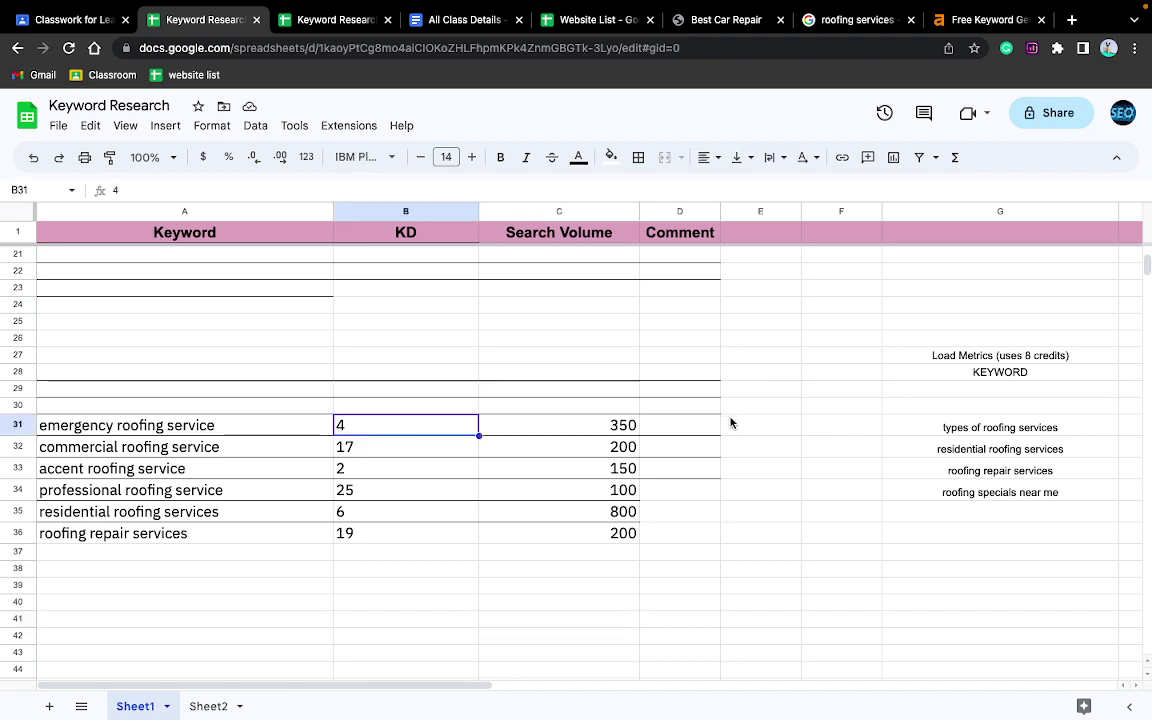
pyautogui.click(701, 427)
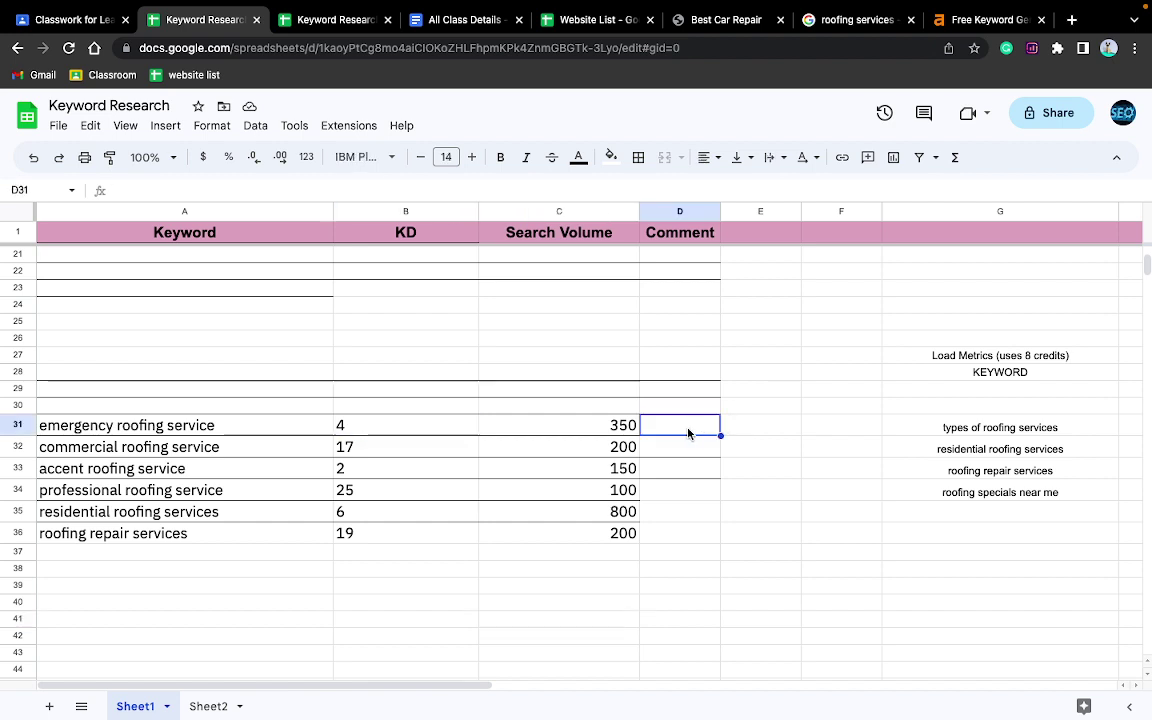
pyautogui.write('very')
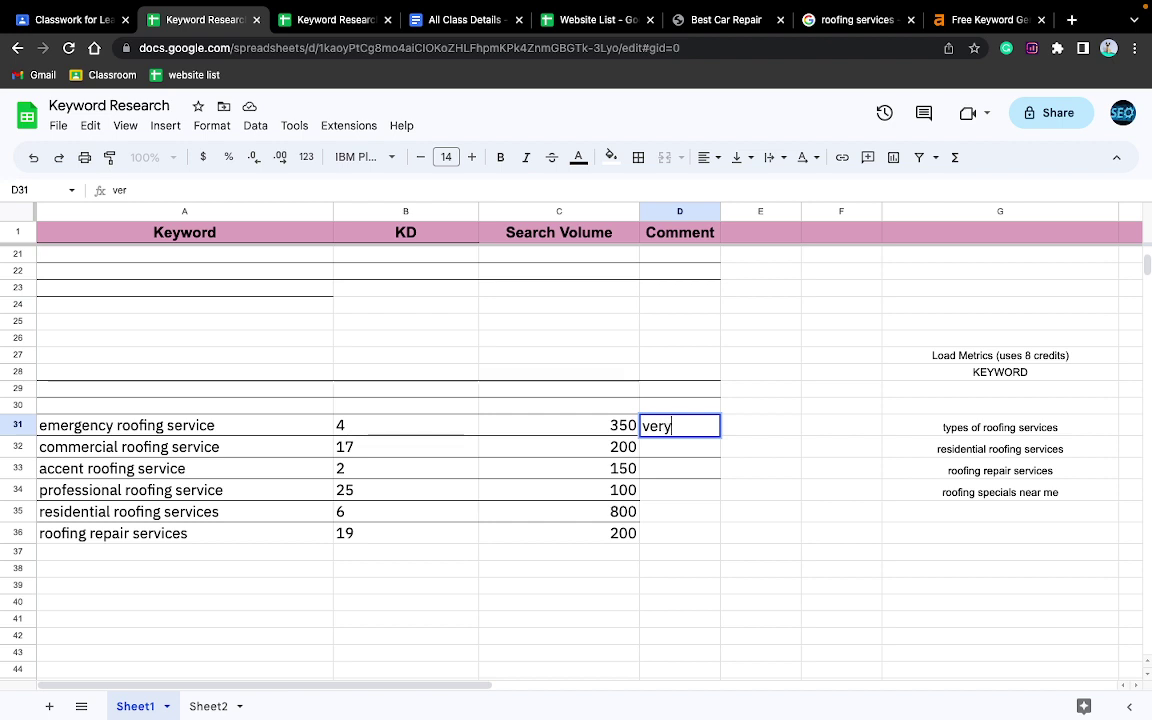
pyautogui.write(' good')
pyautogui.click(674, 457)
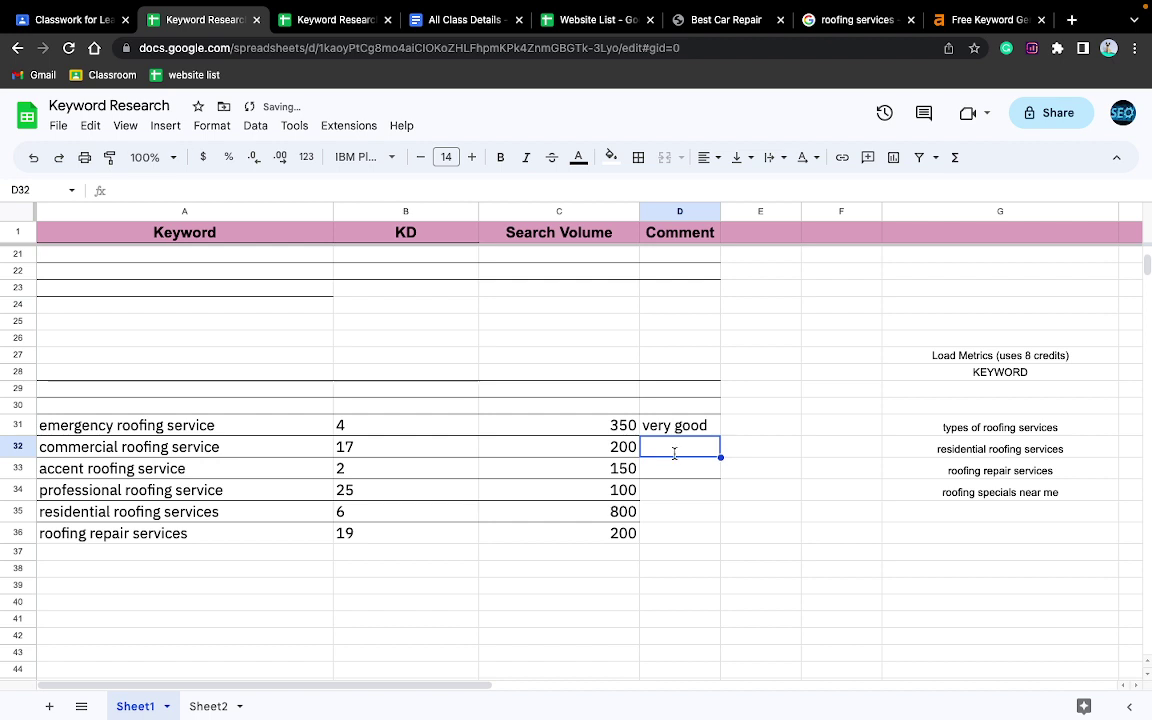
pyautogui.write('good')
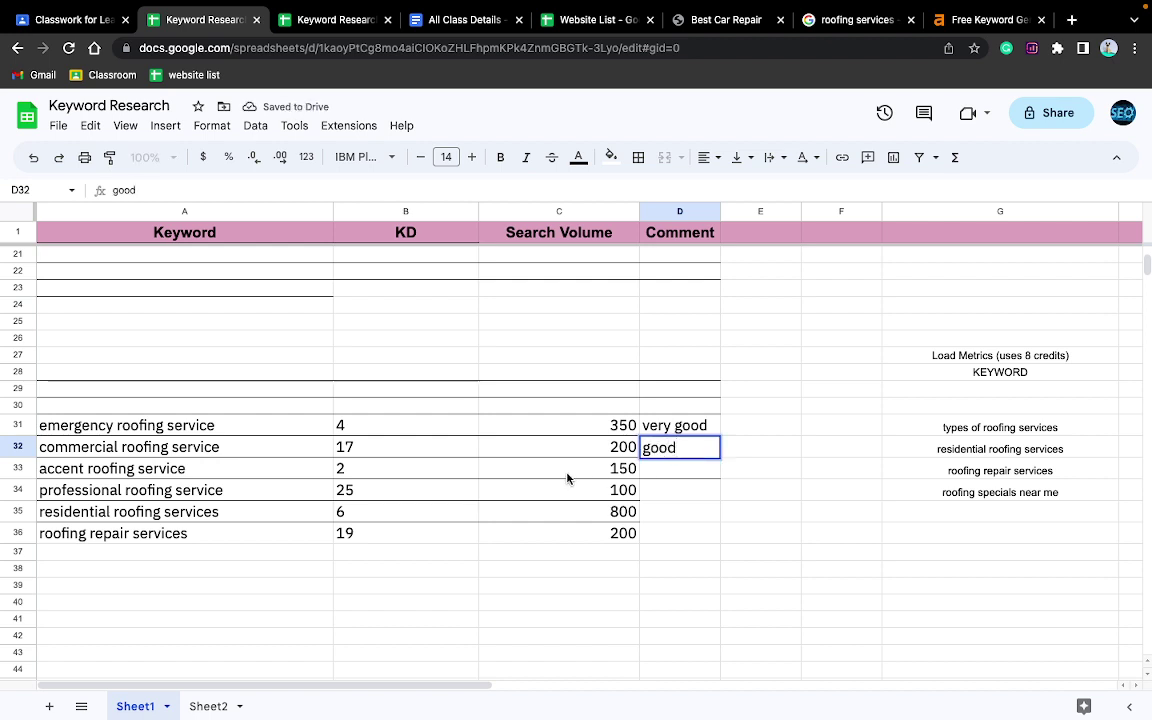
# Enter the comment "very good" for accent roofing service in cell D33.
pyautogui.click(676, 476)
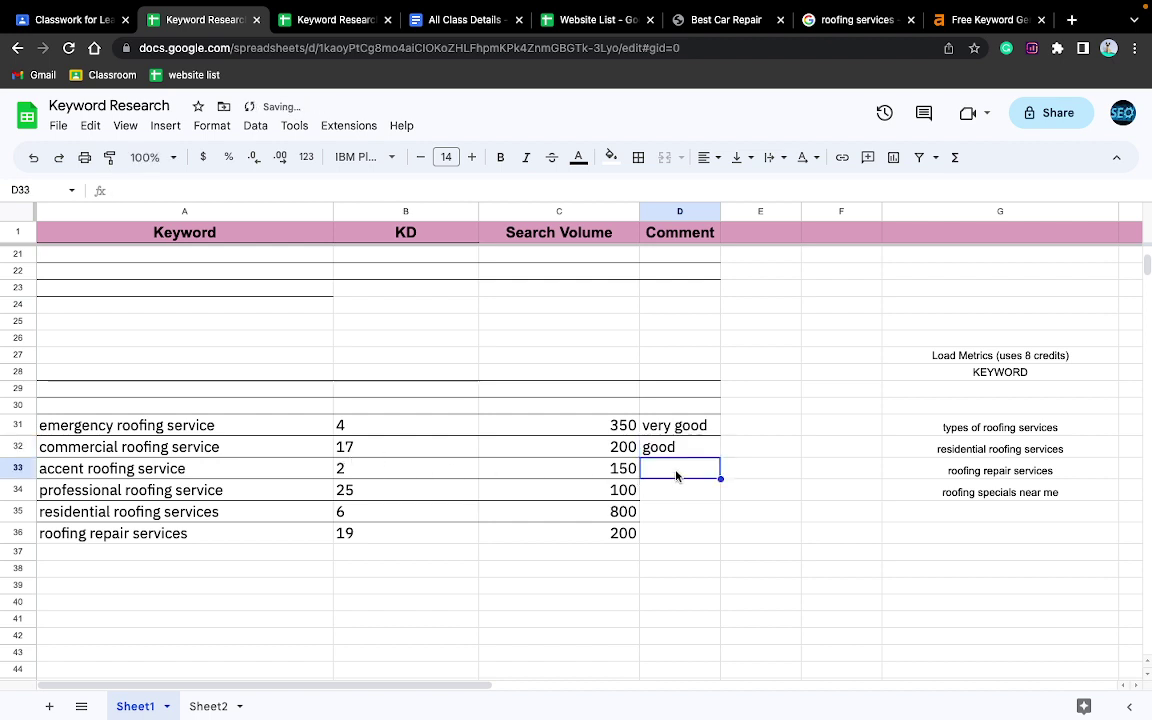
pyautogui.write('vey')
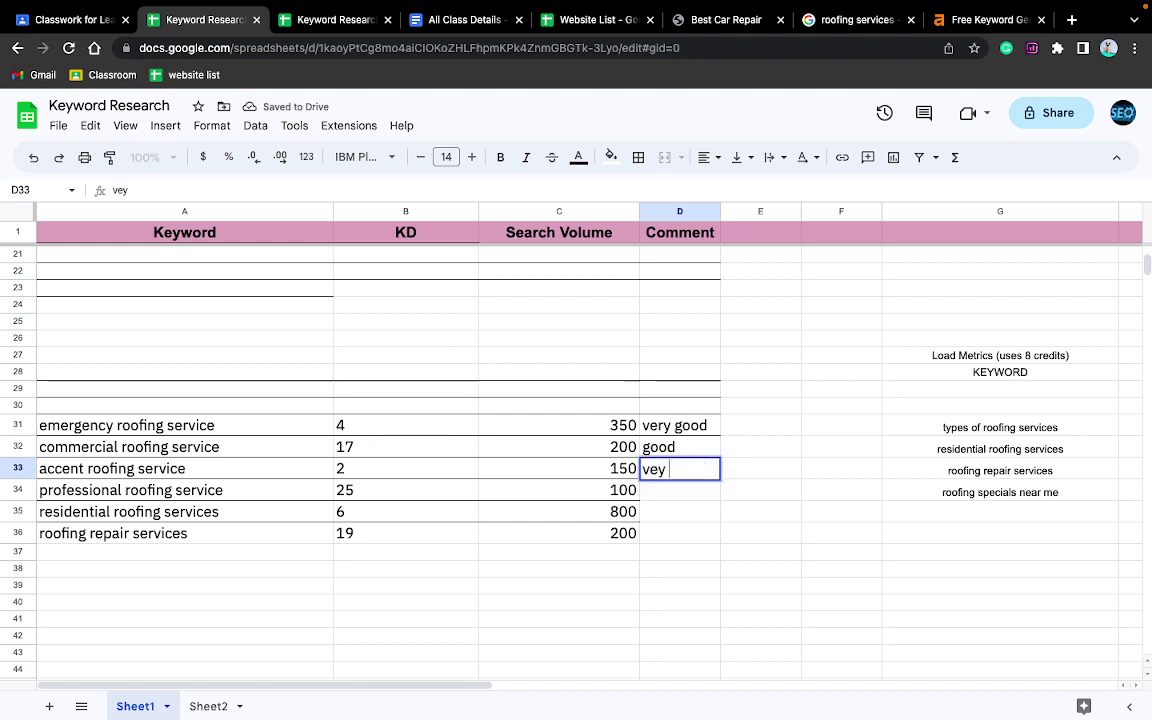
pyautogui.press('BackSpace')
pyautogui.write('ry ggo')
pyautogui.press('BackSpace')
pyautogui.press('BackSpace')
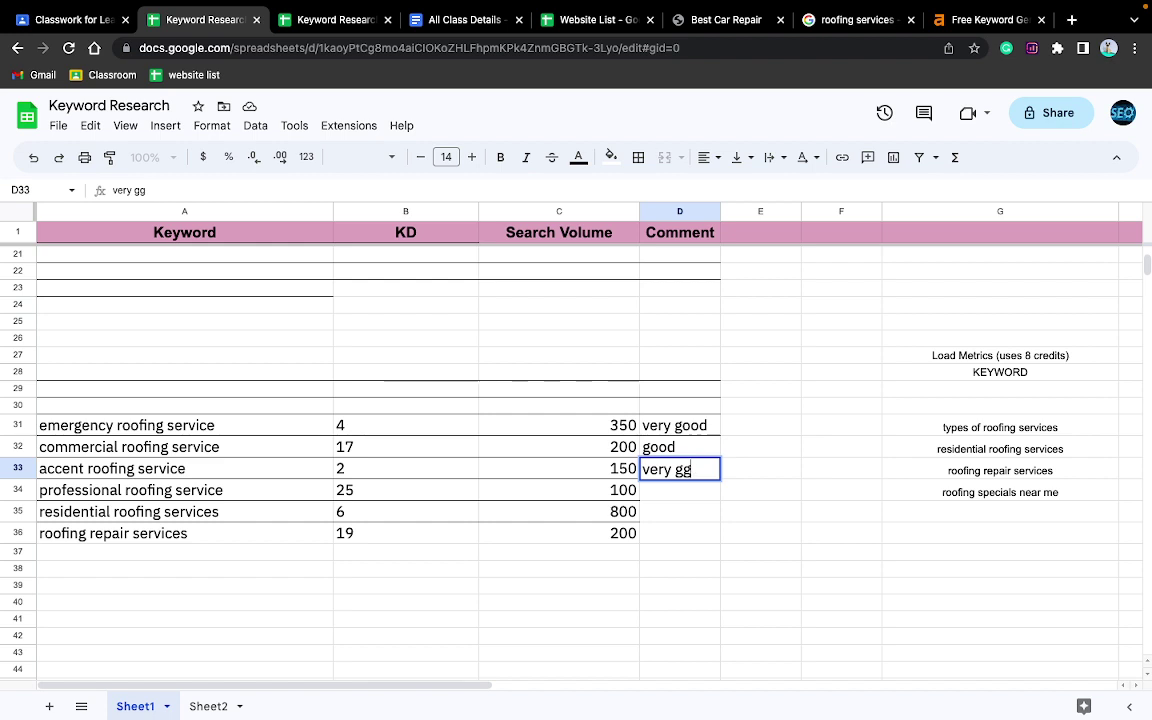
pyautogui.write('ood')
pyautogui.click(655, 515)
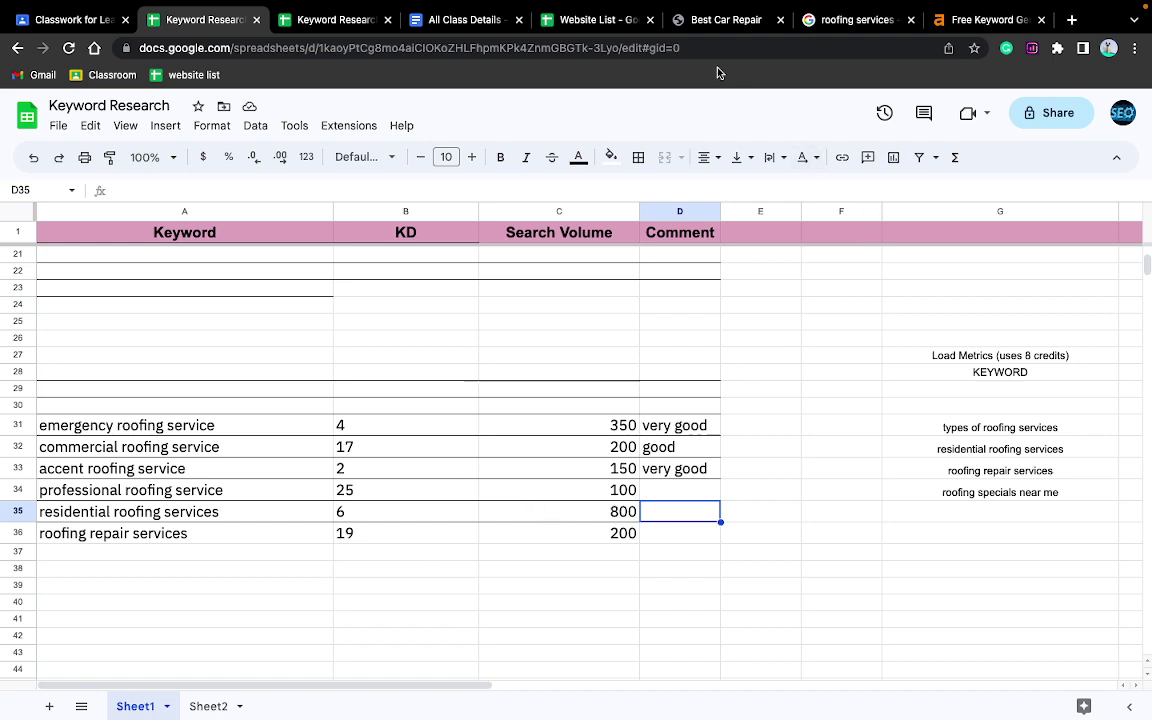
# Review the homepage sections of repair.learnseo.website and its entry in the Website List, then return to the Keyword Research sheet.
pyautogui.click(694, 22)
pyautogui.scroll(-5, 333, 464)
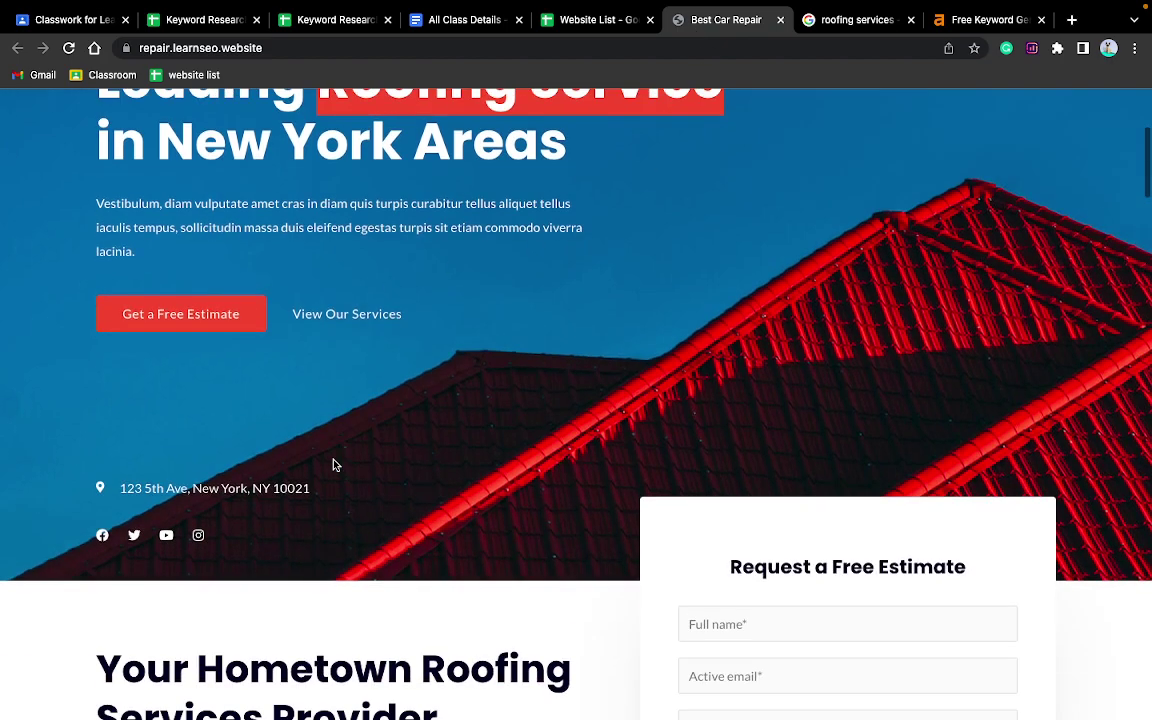
pyautogui.scroll(5, 340, 420)
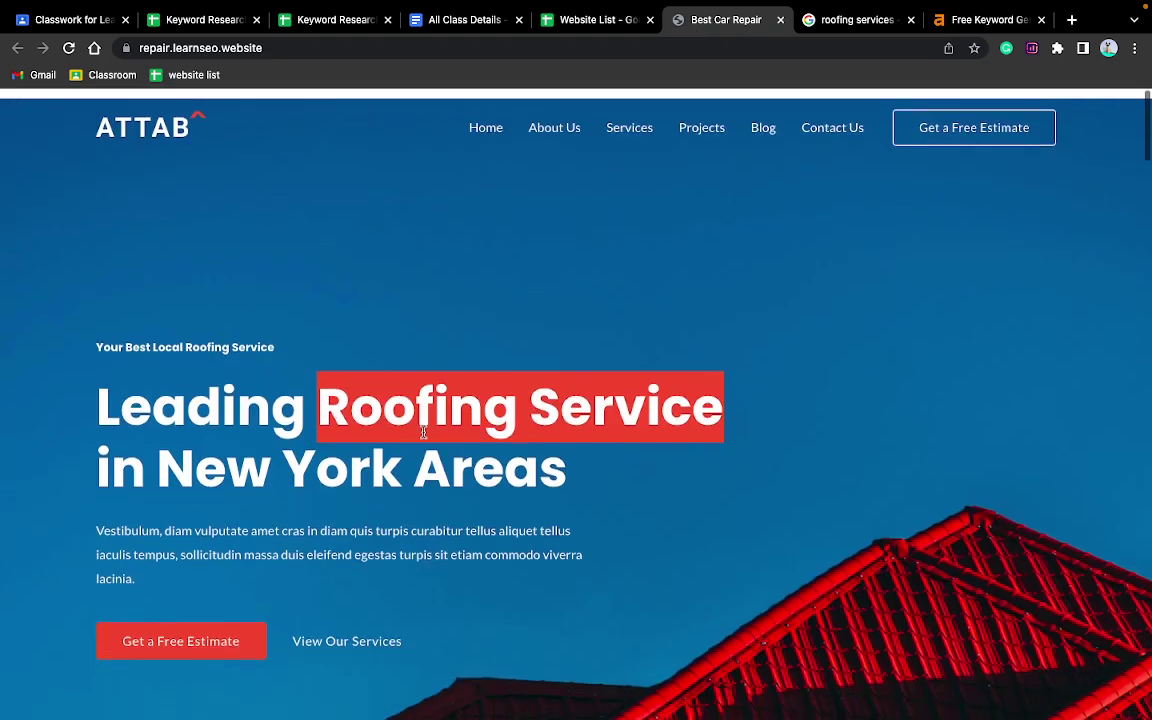
pyautogui.scroll(-5, 514, 390)
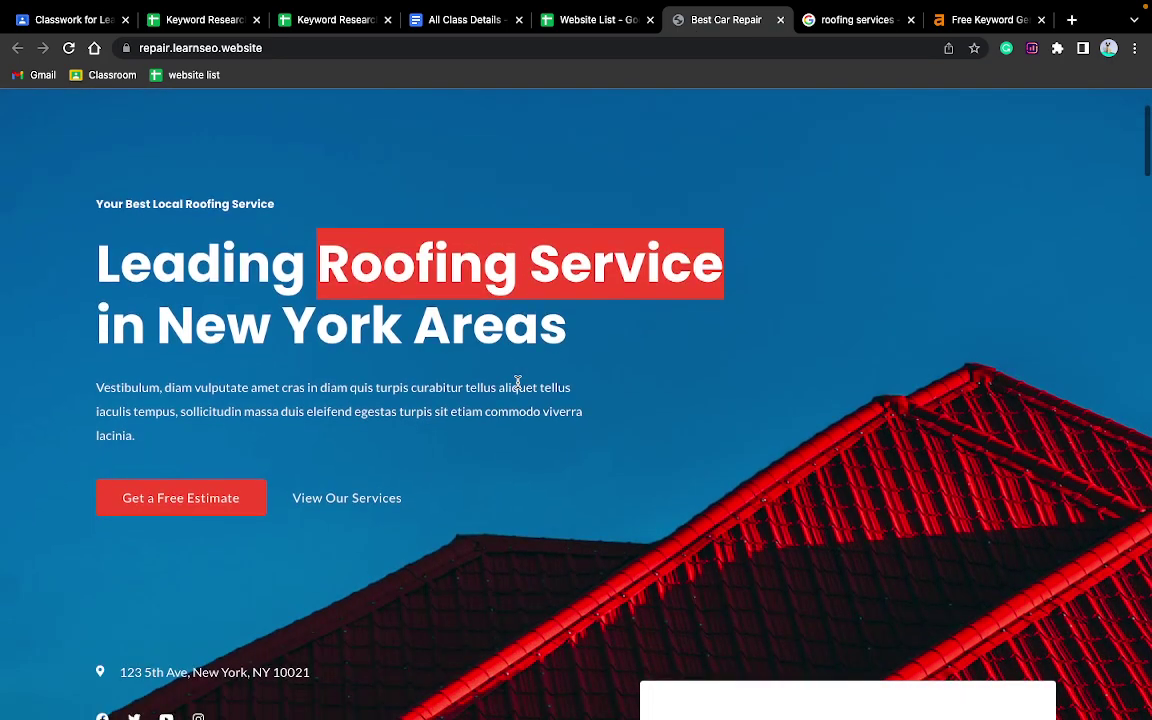
pyautogui.scroll(-6, 537, 258)
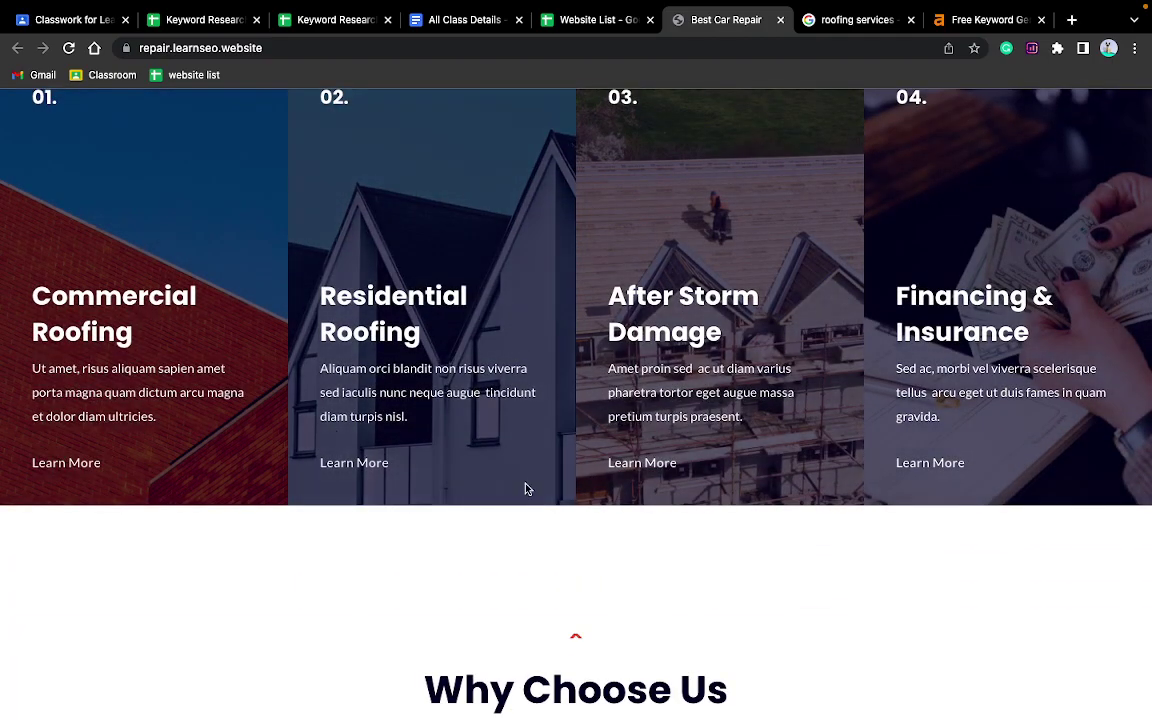
pyautogui.scroll(-2, 600, 352)
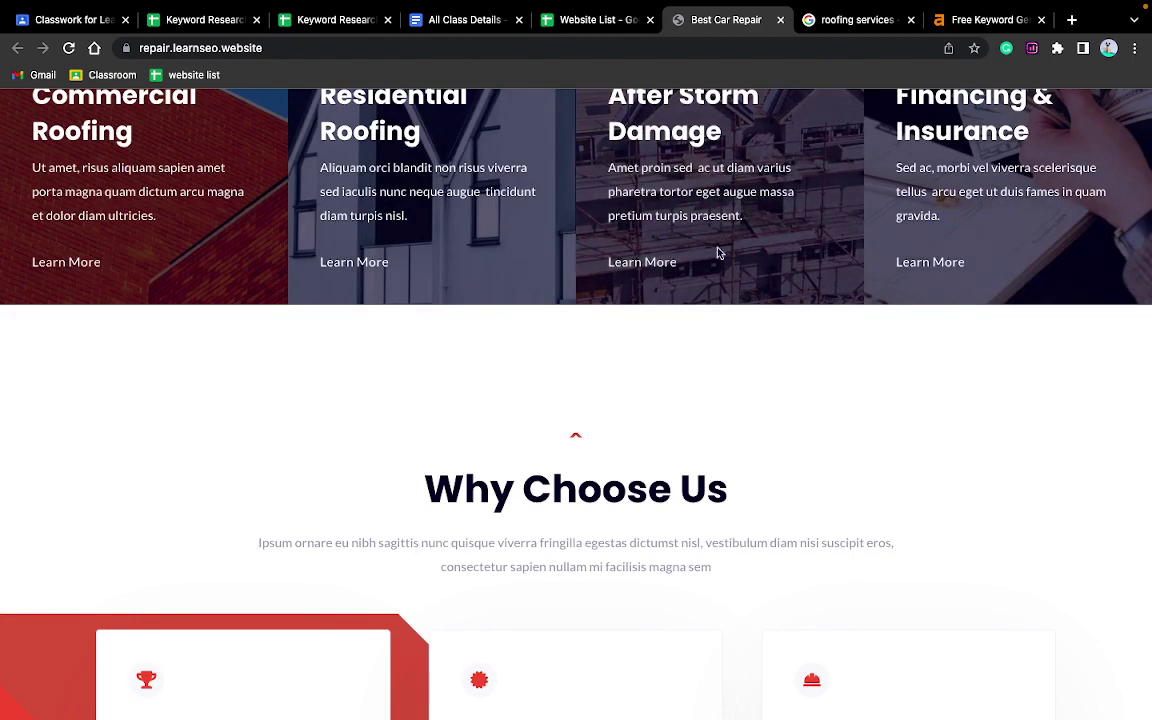
pyautogui.scroll(1, 820, 240)
pyautogui.scroll(4, 855, 233)
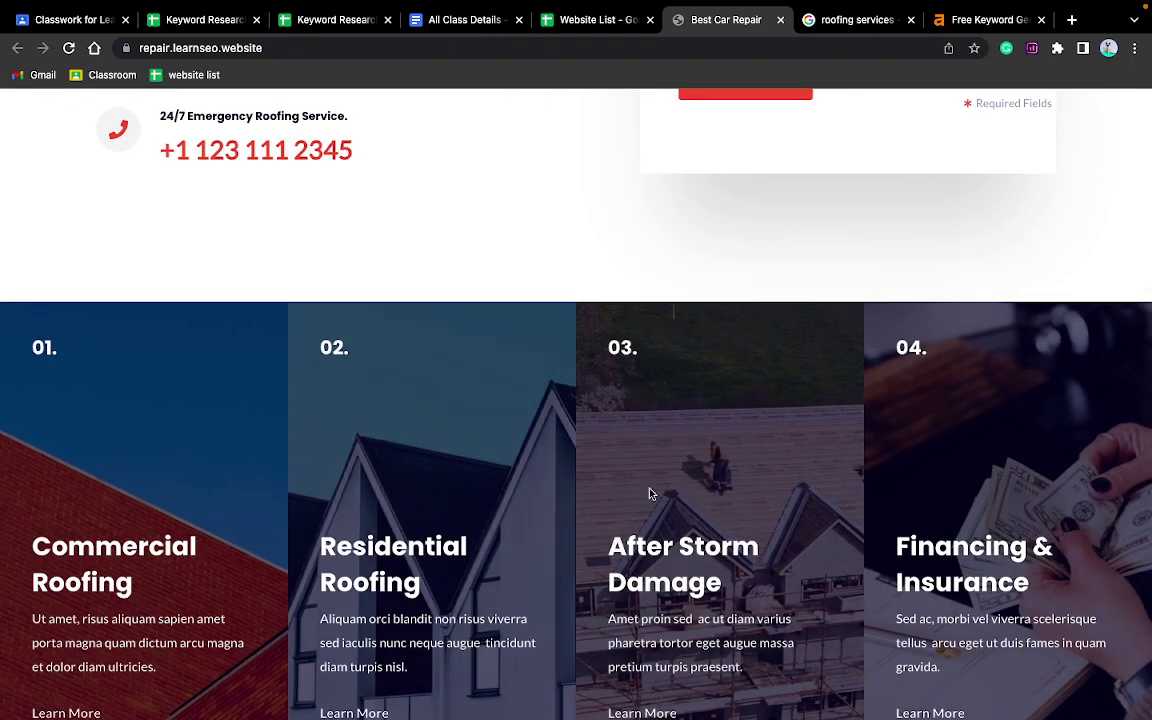
pyautogui.scroll(-1, 655, 485)
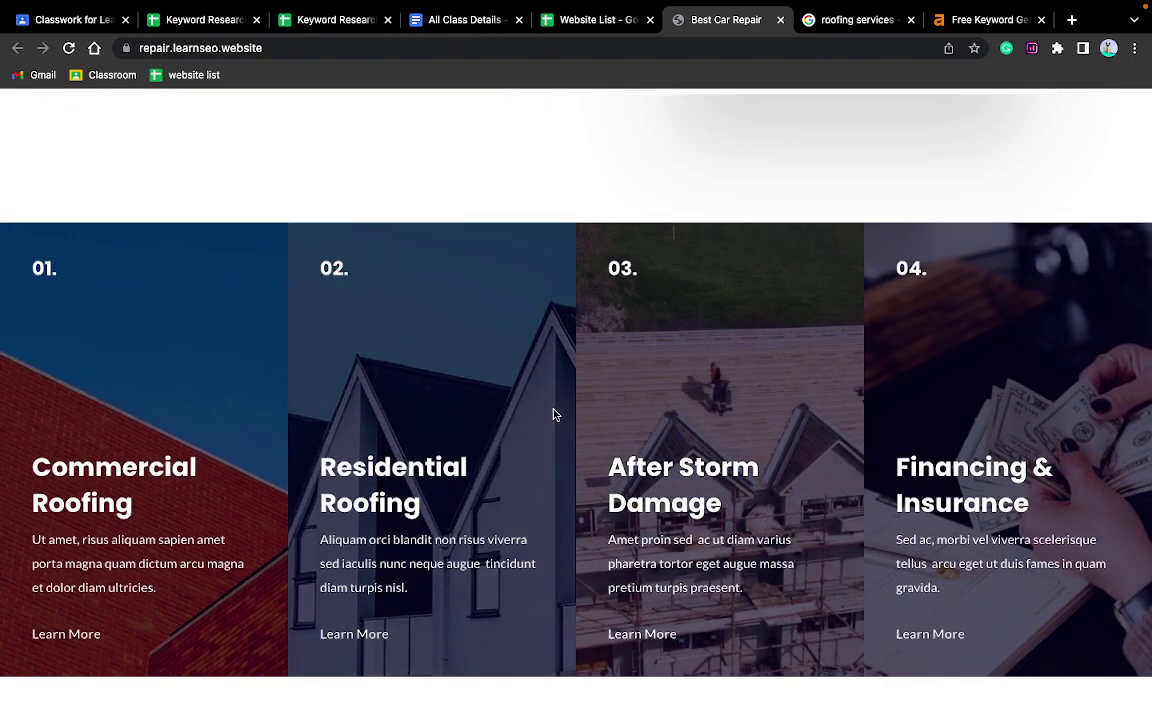
pyautogui.scroll(-2, 553, 411)
pyautogui.scroll(-10, 566, 346)
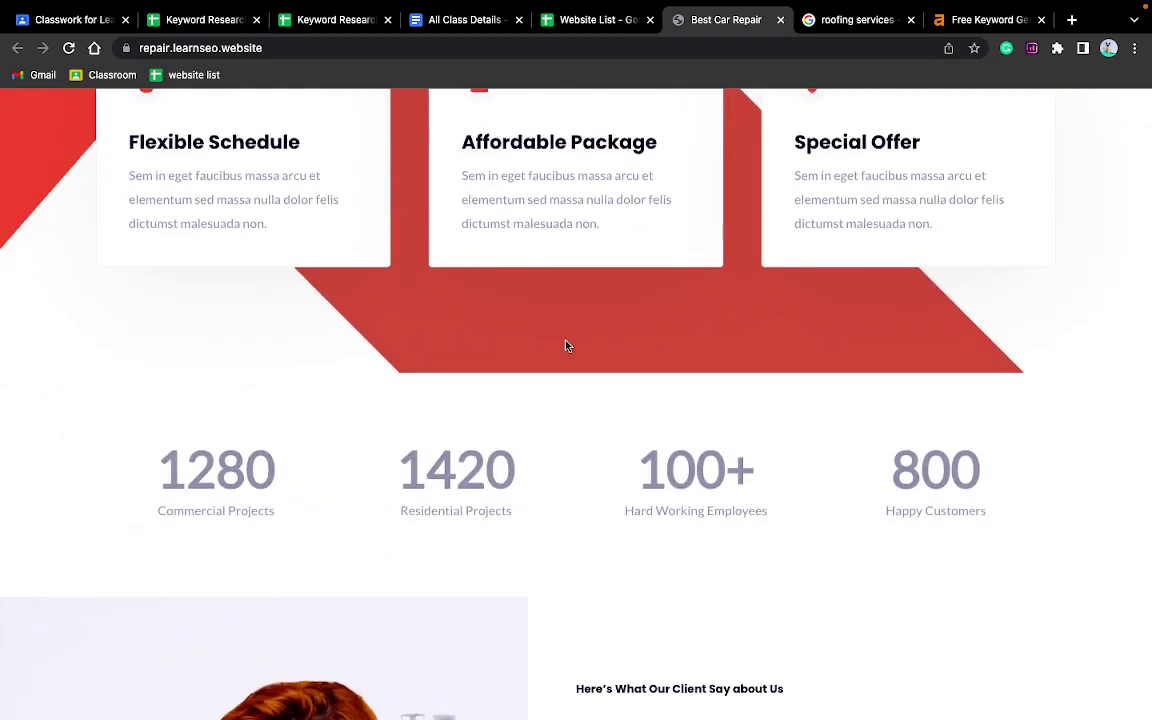
pyautogui.scroll(-6, 566, 346)
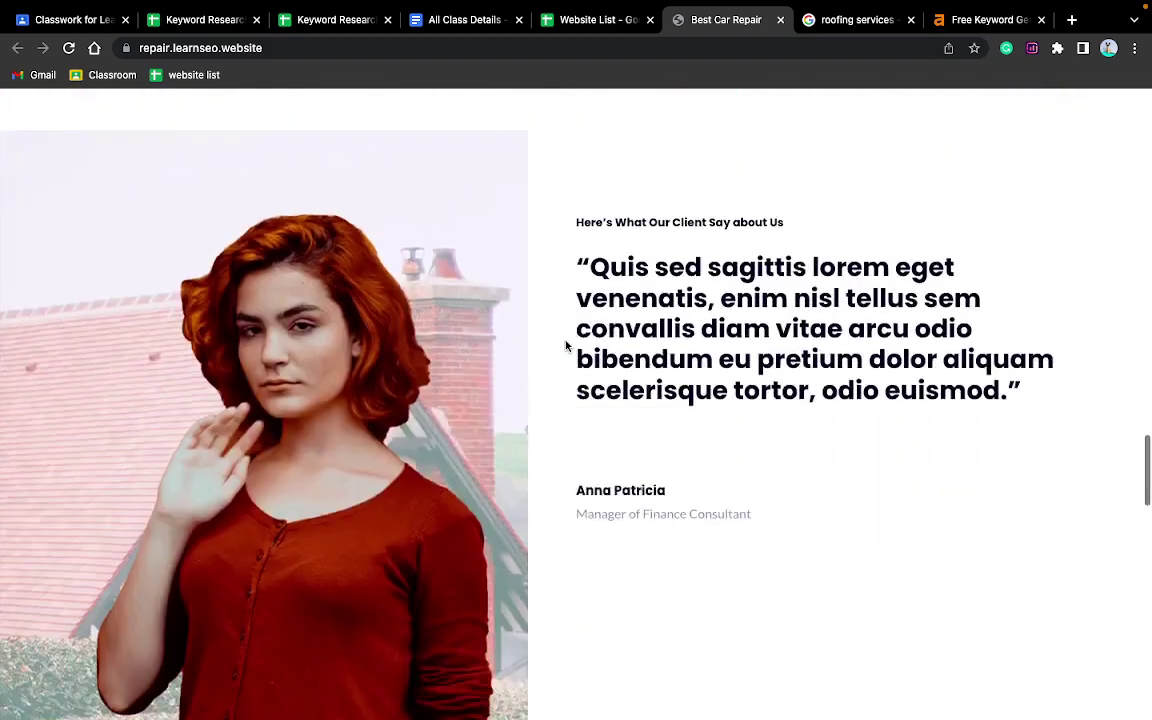
pyautogui.scroll(1, 566, 346)
pyautogui.scroll(12, 566, 346)
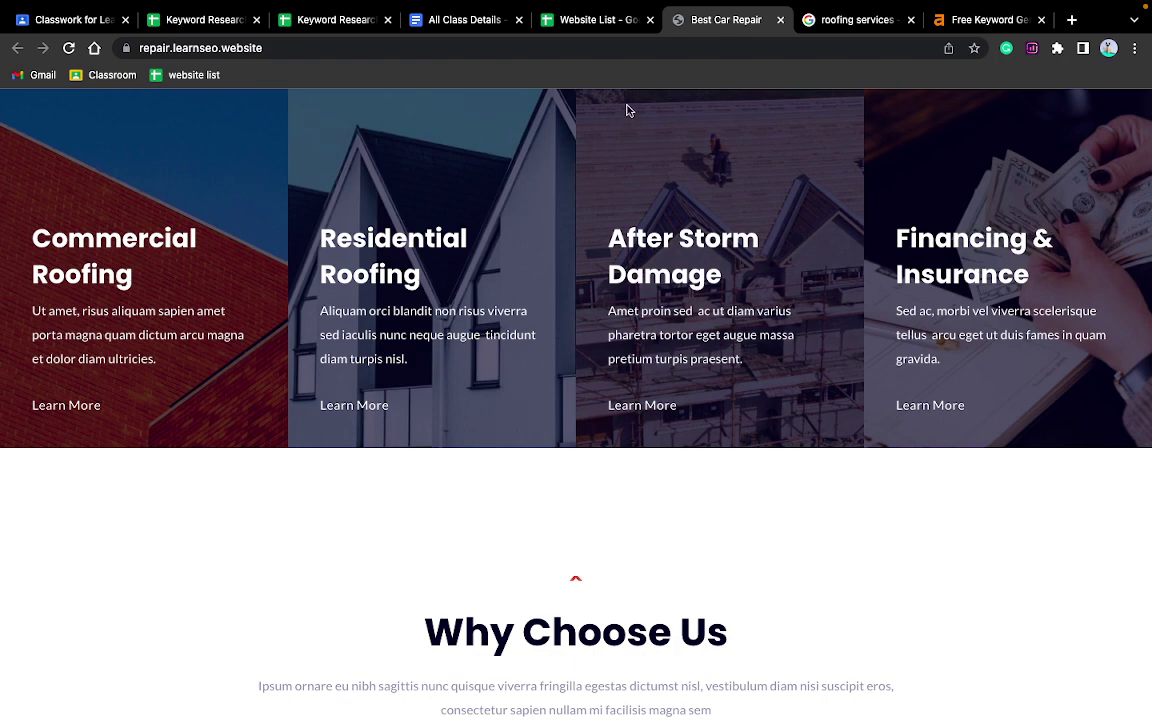
pyautogui.click(578, 24)
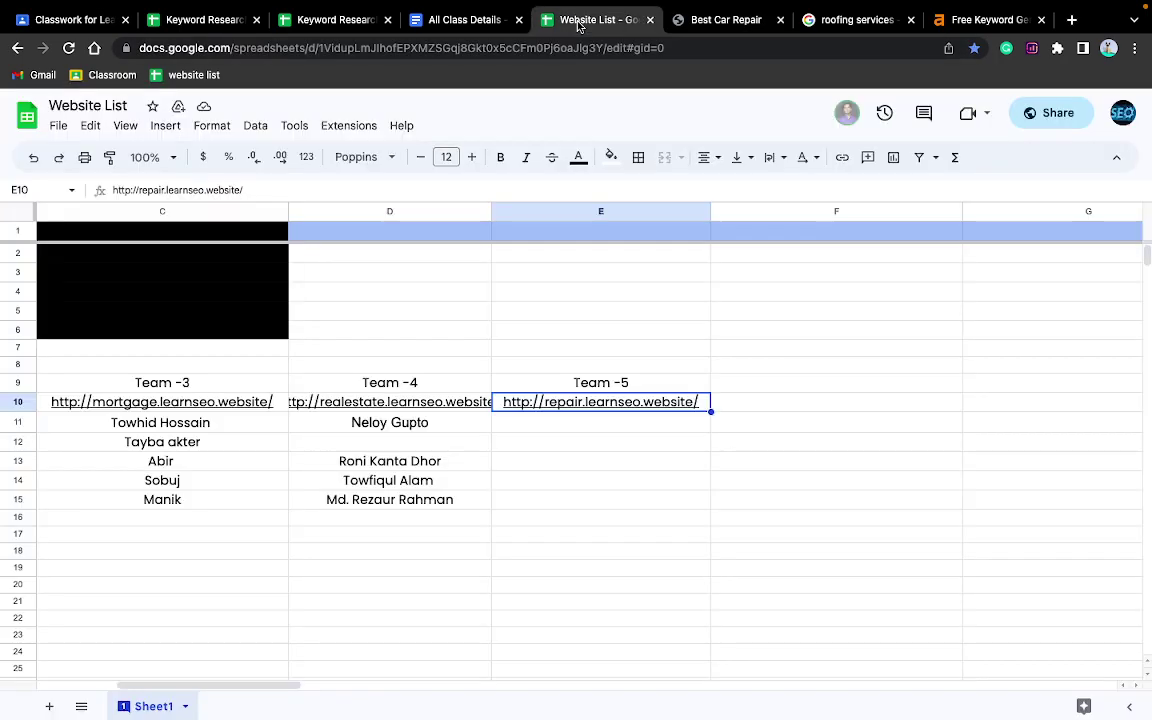
pyautogui.click(205, 22)
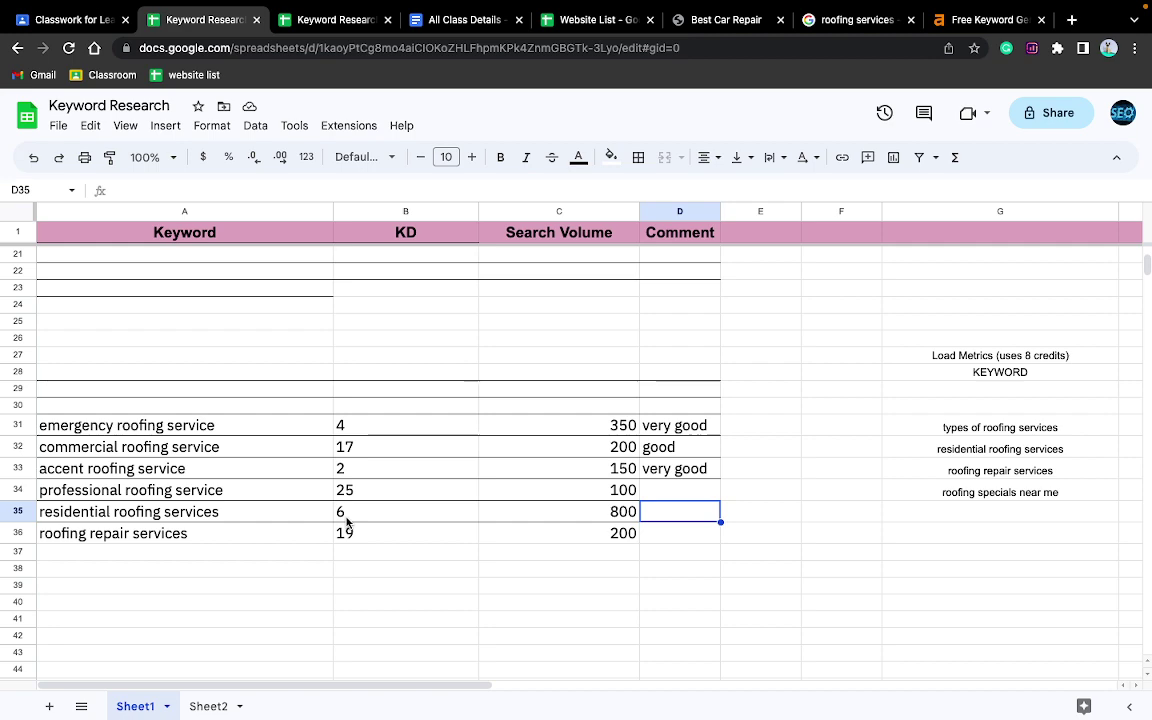
pyautogui.hotkey('ctrl', 'Up')
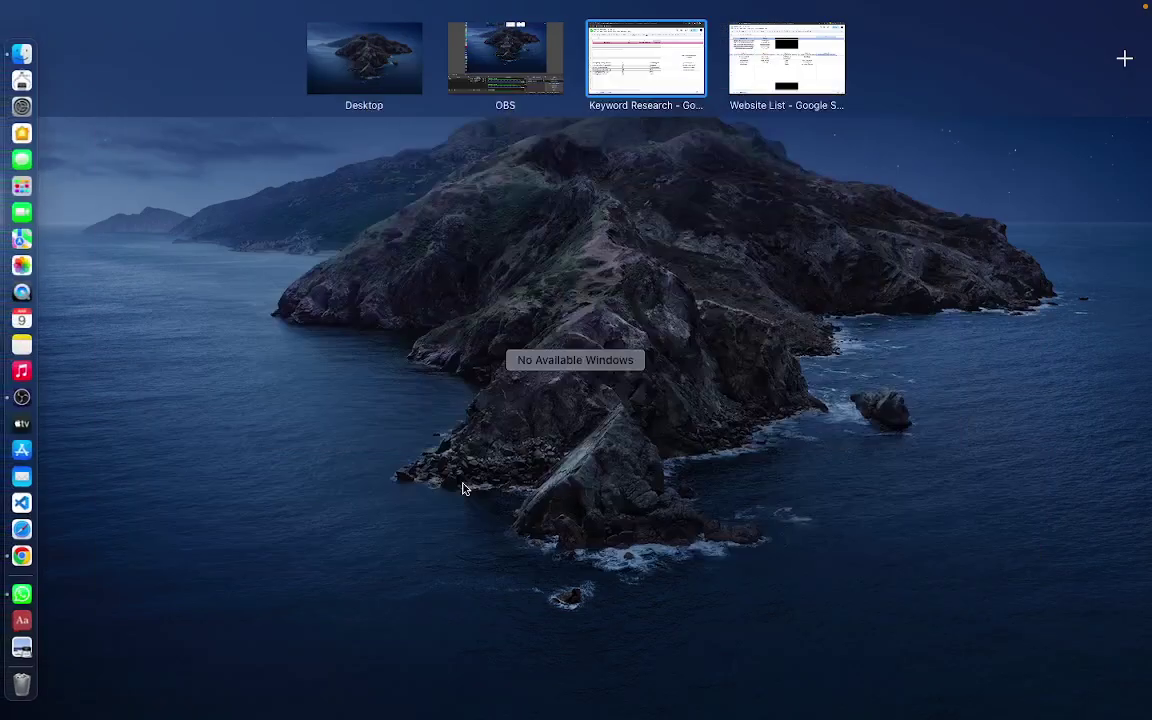
pyautogui.click(515, 100)
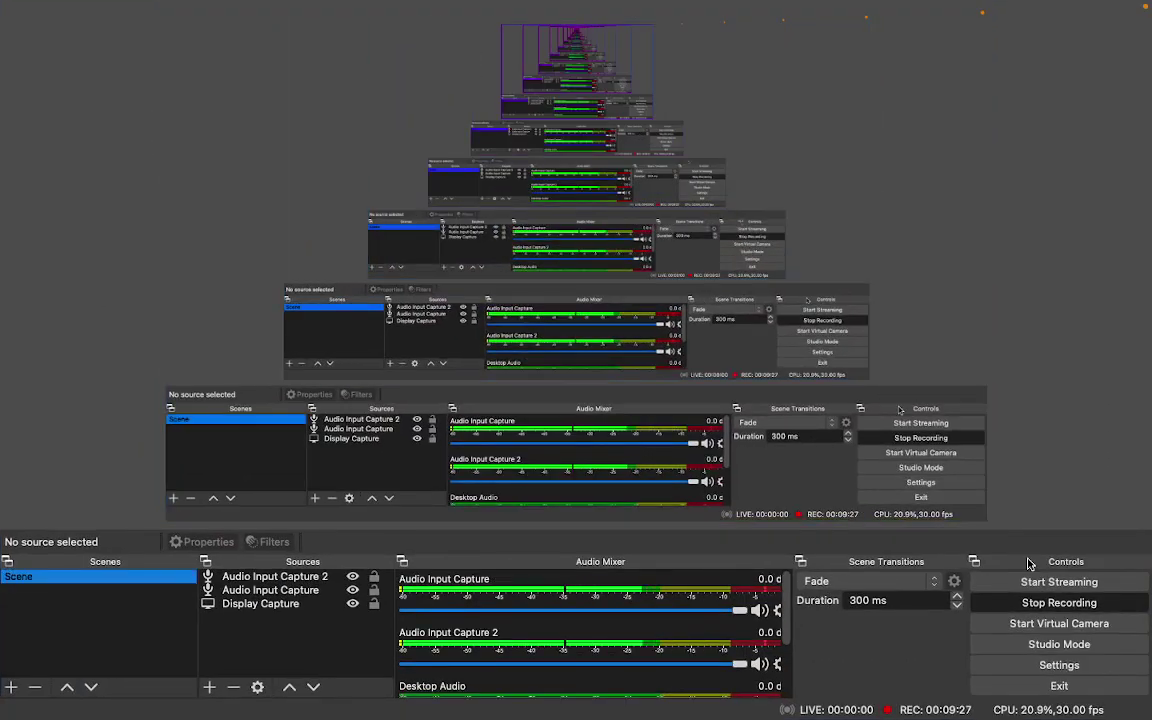